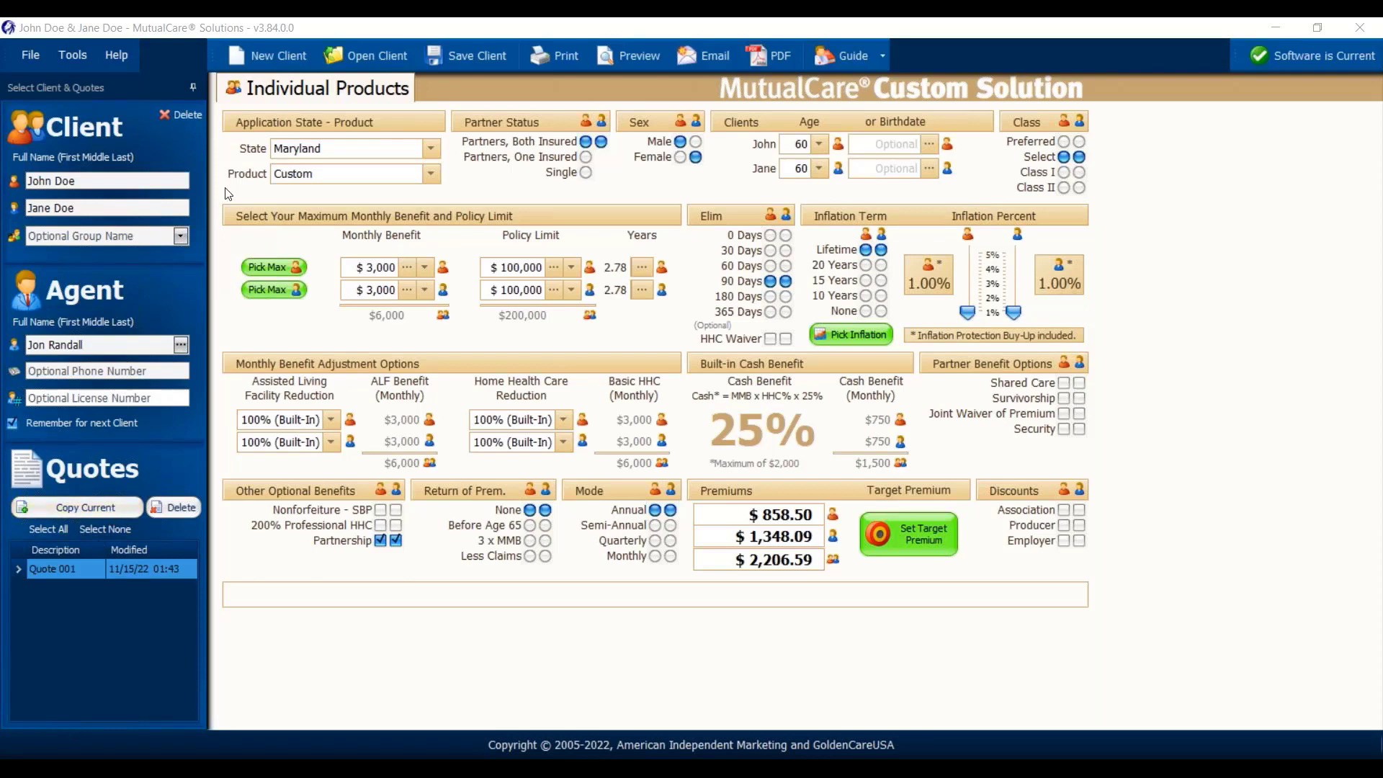
- Keep Maryland as the application state and review the Custom and Secure product choices
click(432, 150)
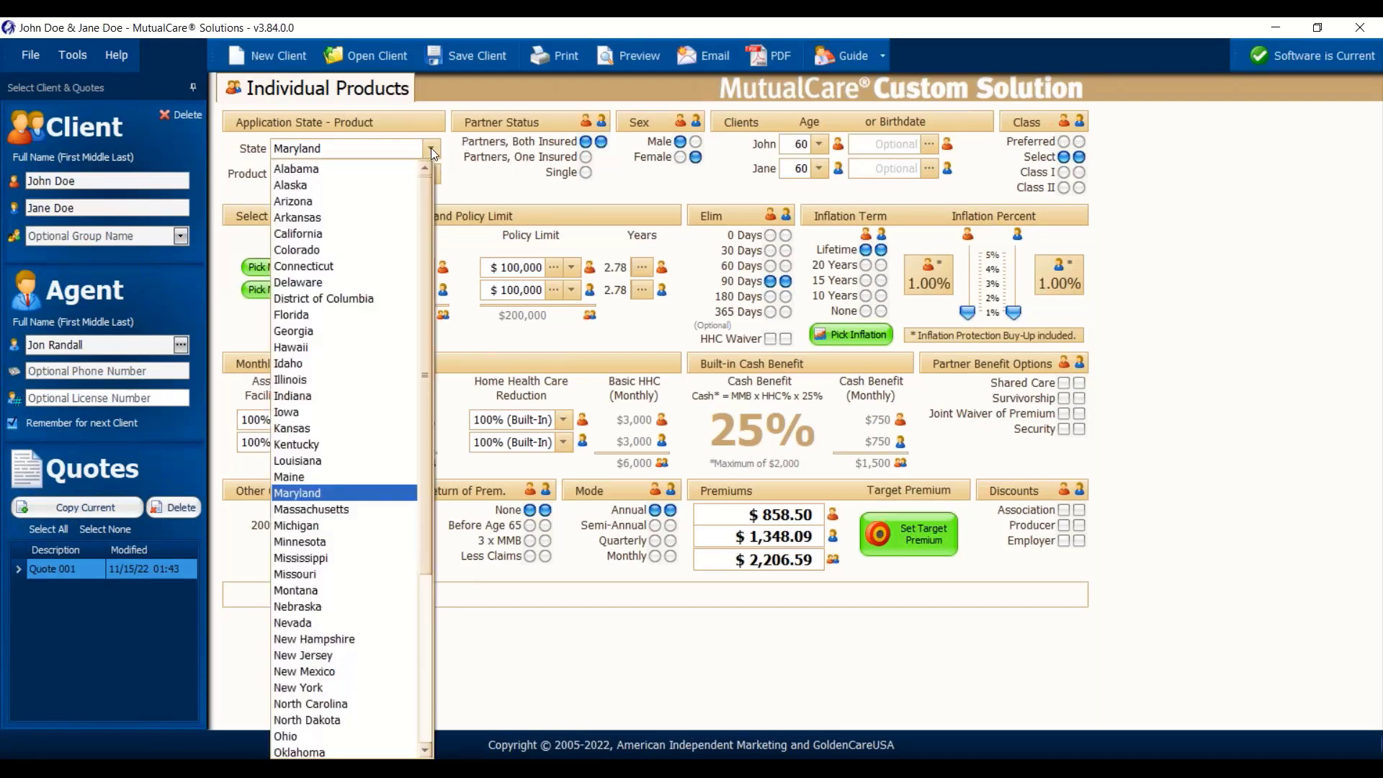
click(309, 150)
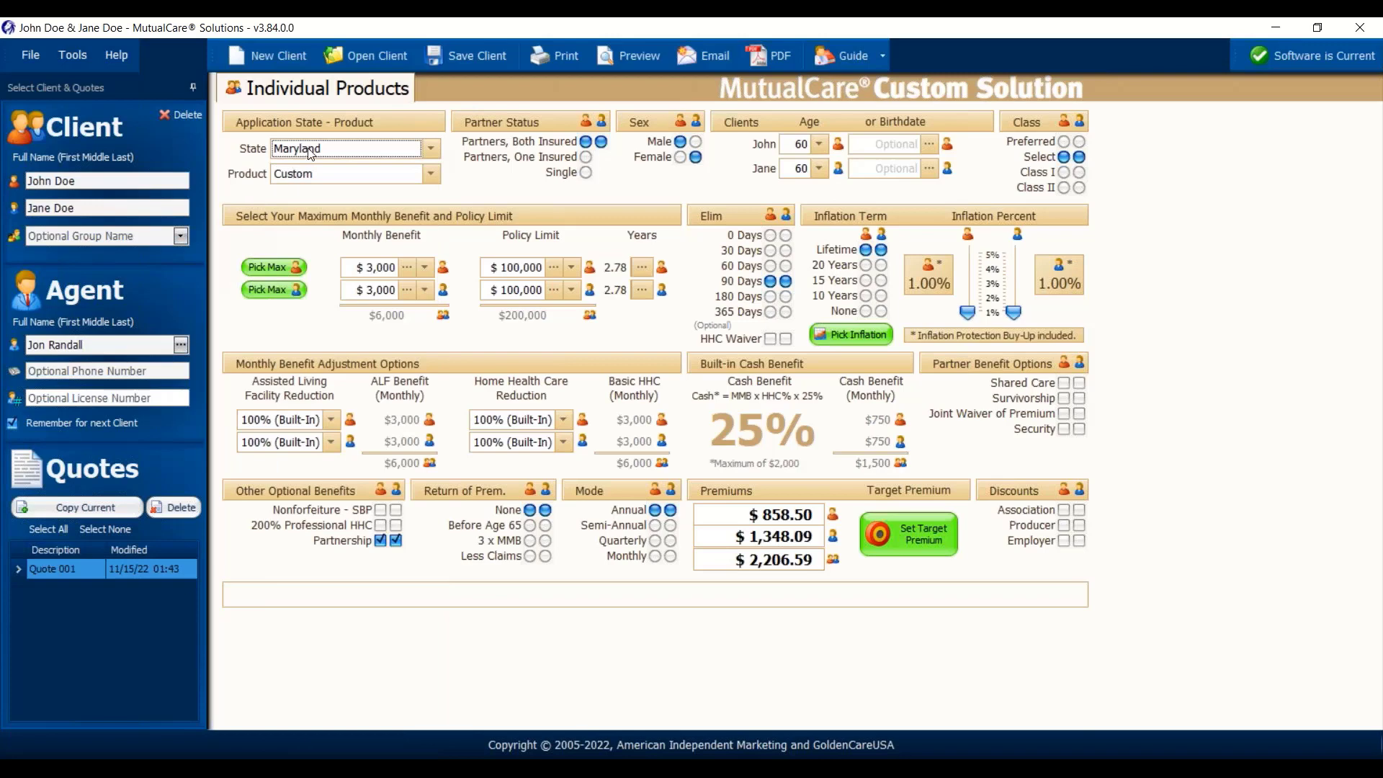
click(431, 174)
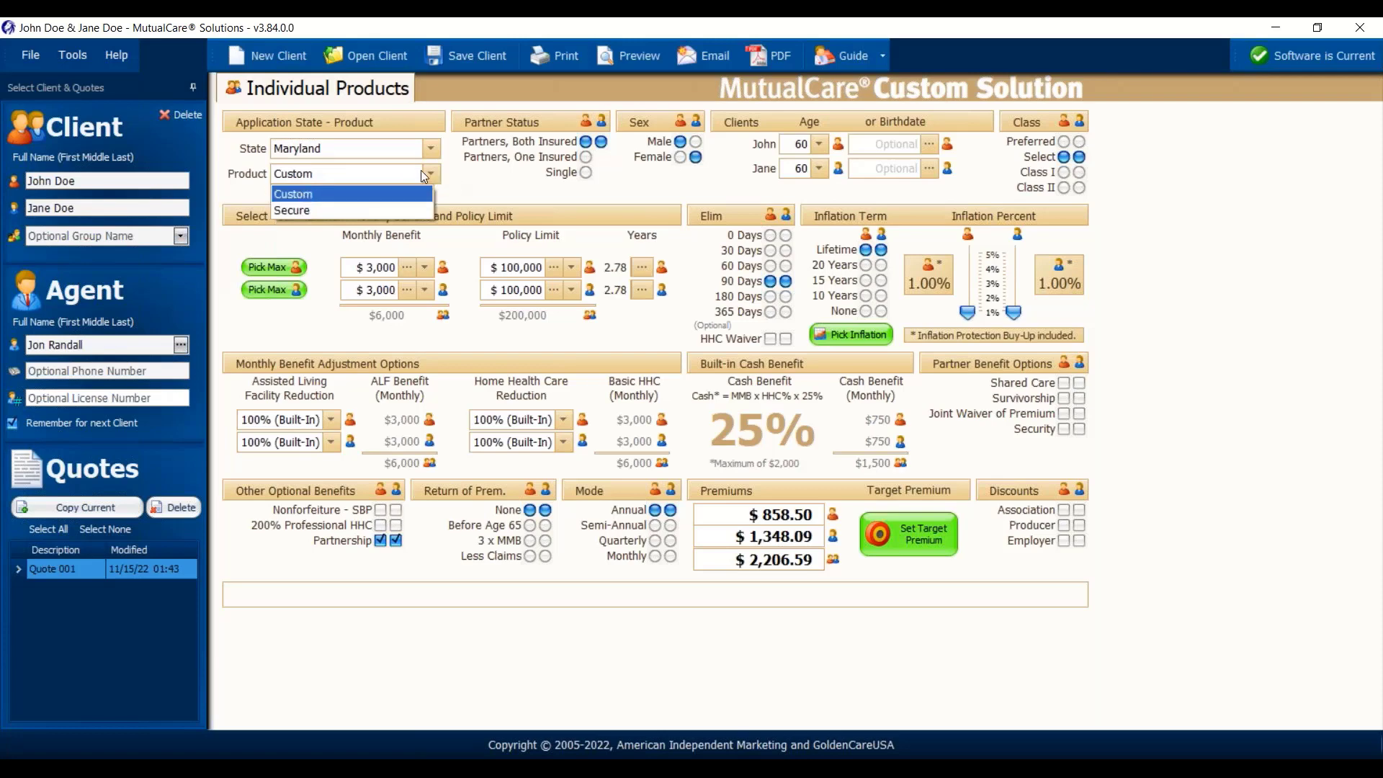
click(431, 177)
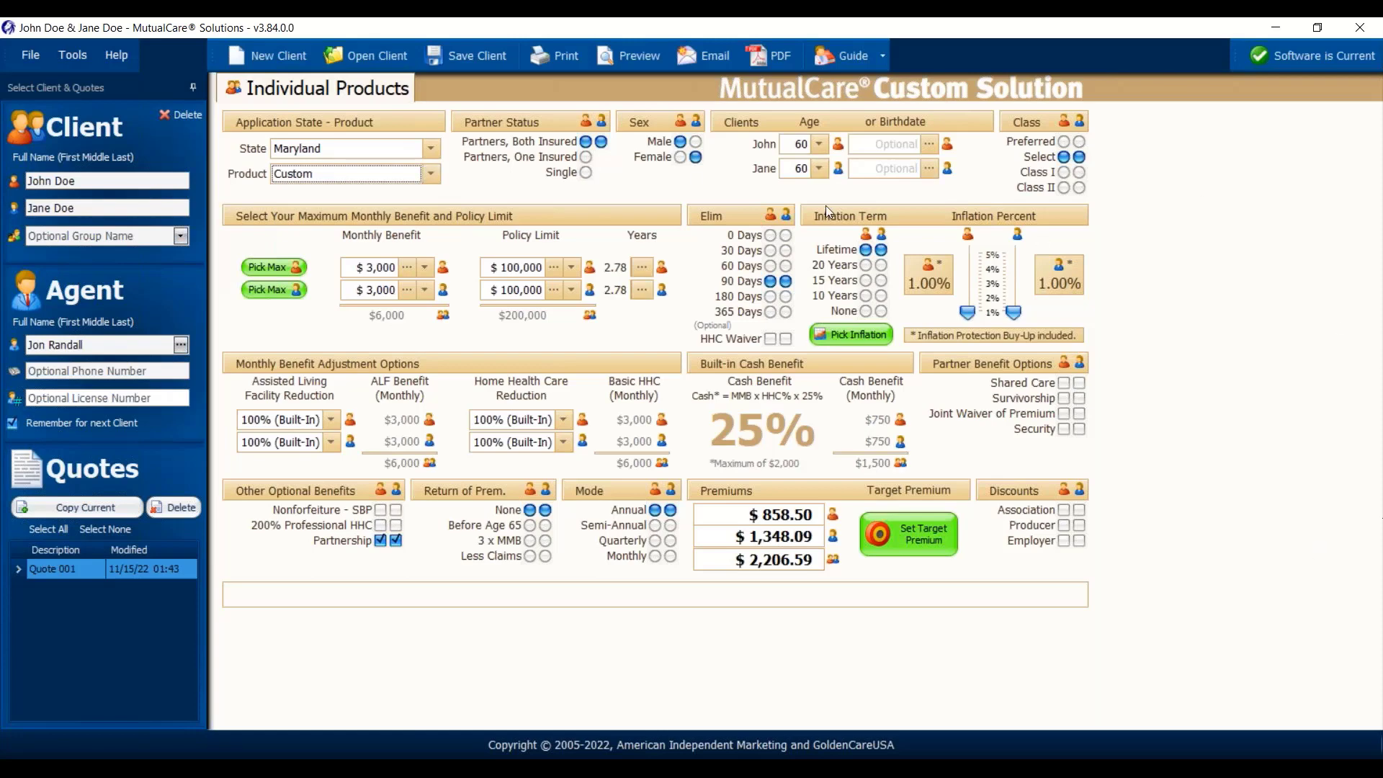
click(439, 177)
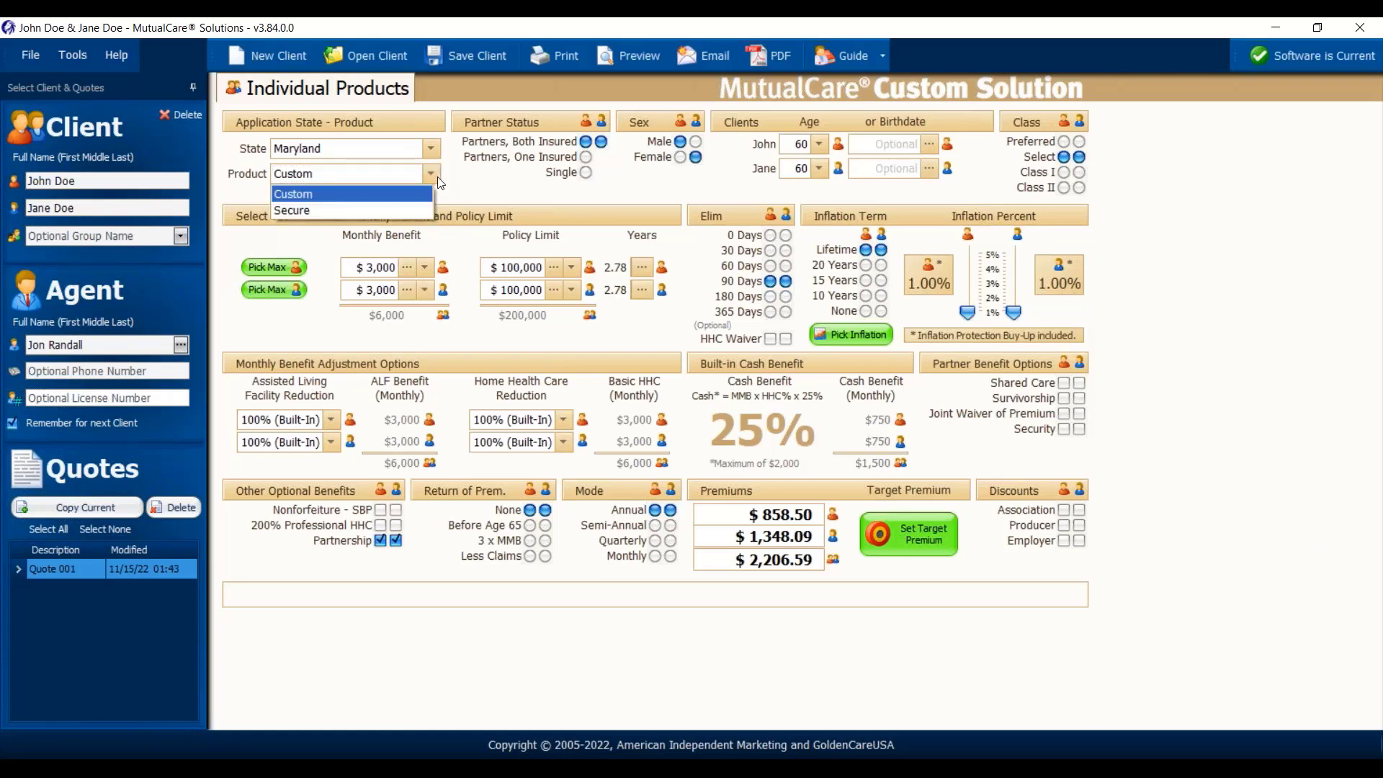
- Quote the couple with the Secure product, then return the product to Custom
click(363, 211)
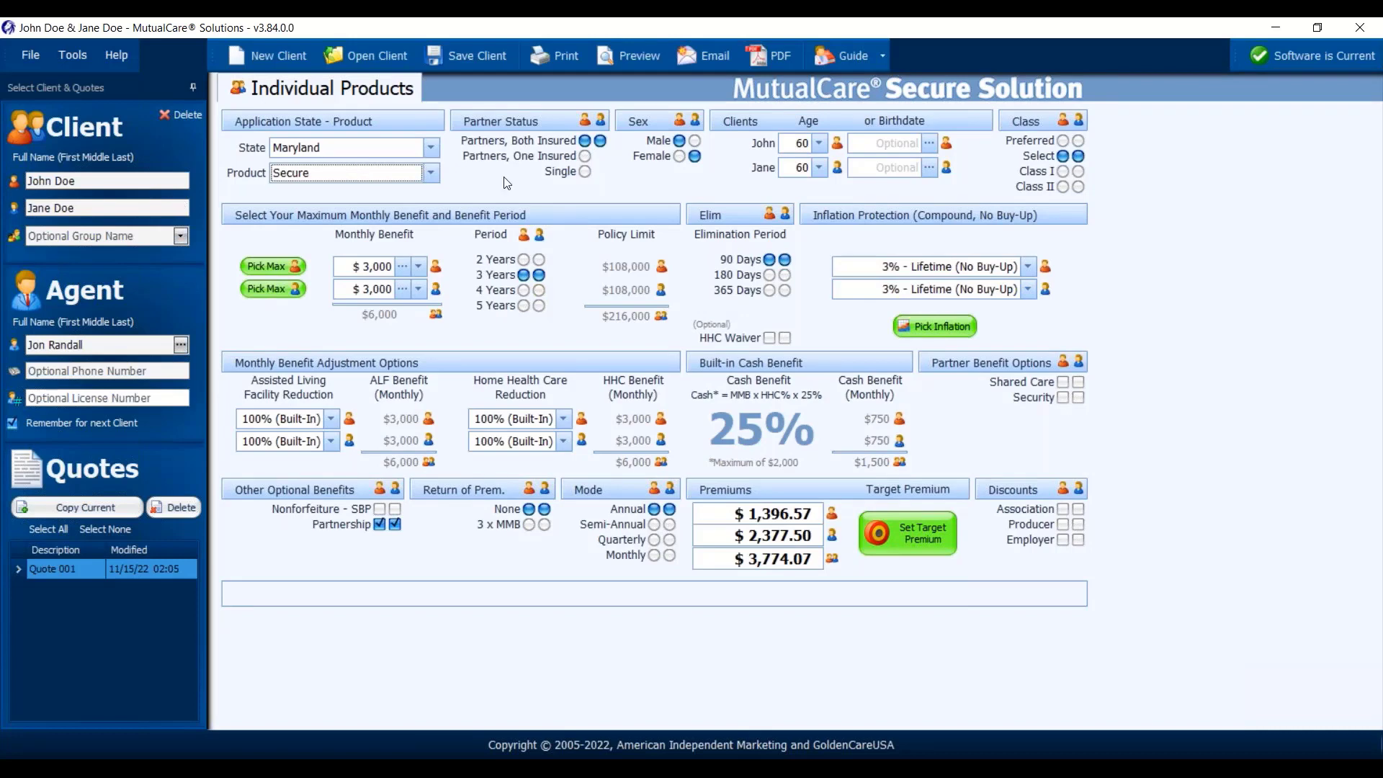
click(431, 175)
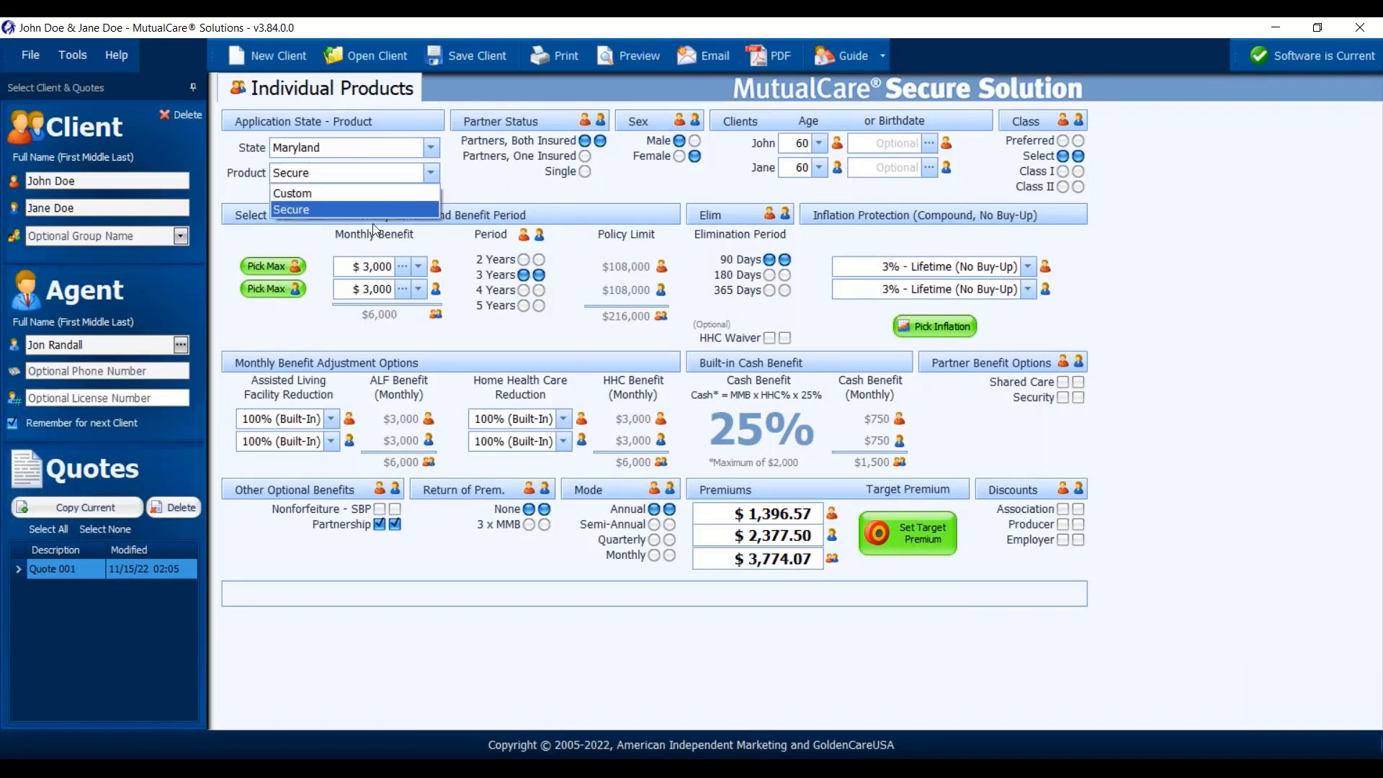
click(324, 192)
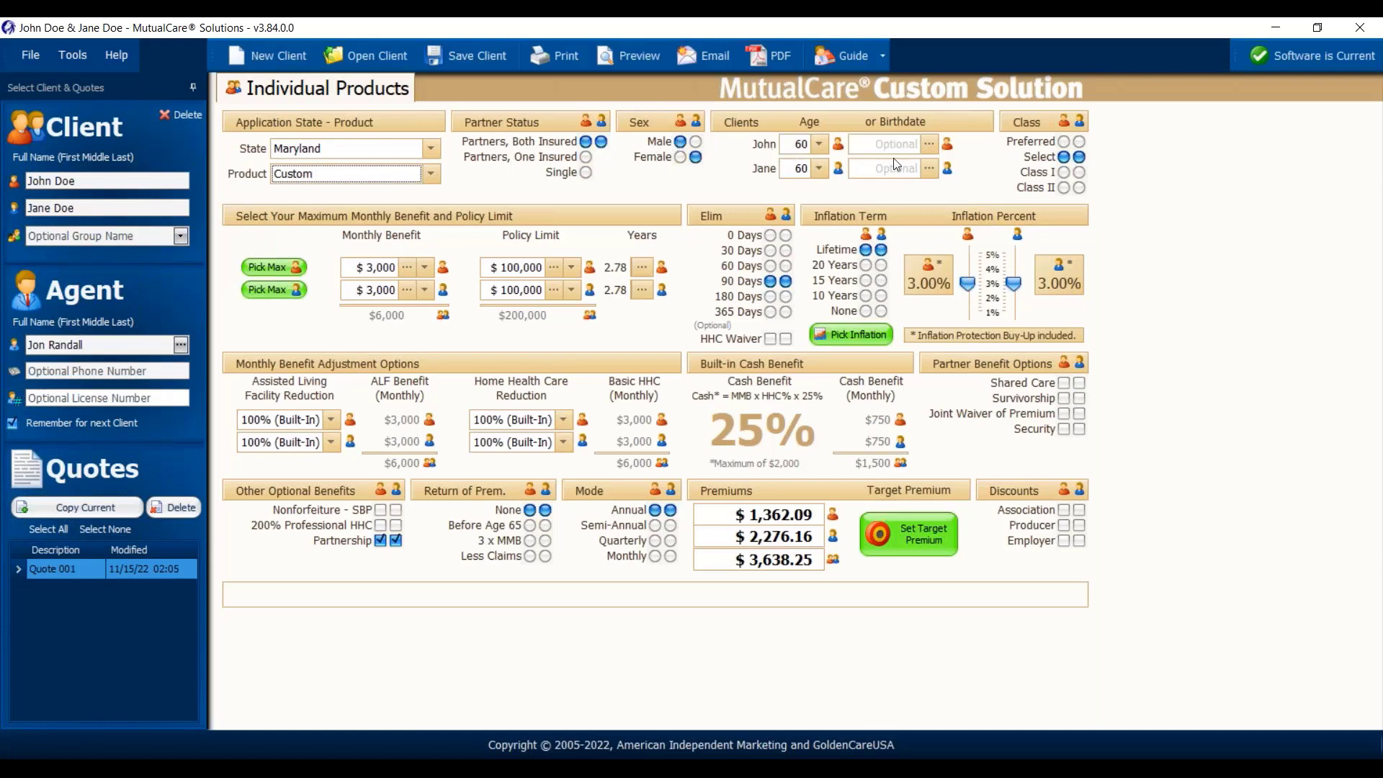
- Choose 55 as Jane's age, lowering her premium to $1,957.14
click(821, 170)
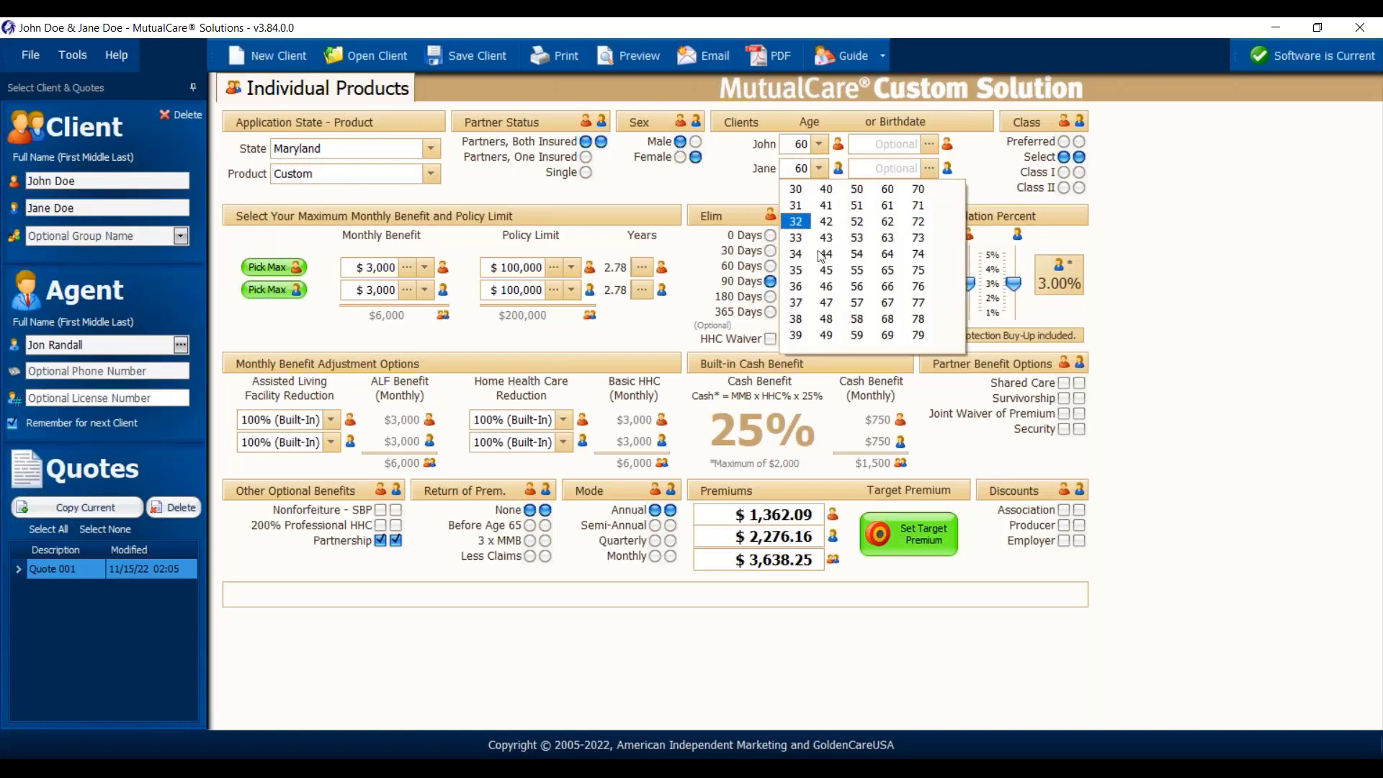
click(858, 270)
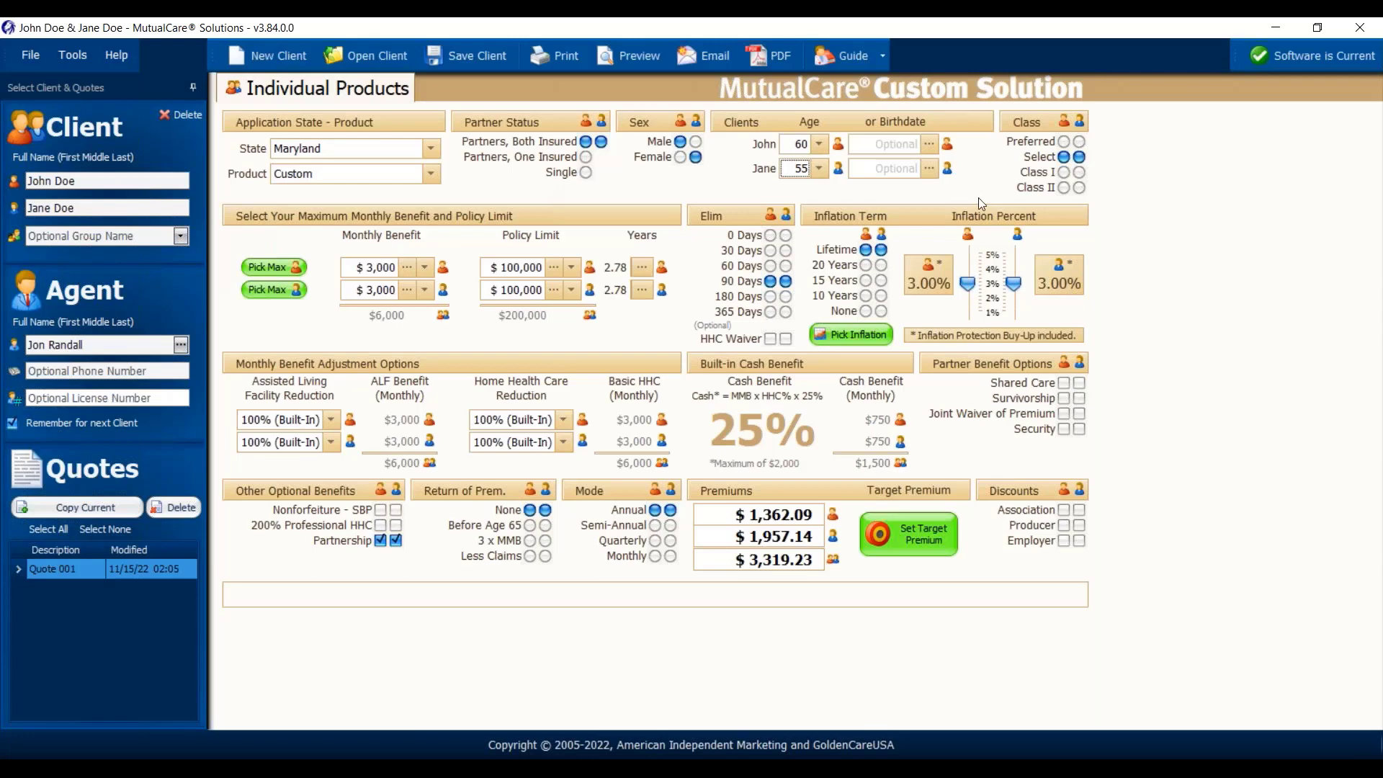
mouse_move(967, 286)
mouse_down()
mouse_move(974, 251)
mouse_move(966, 279)
mouse_up()
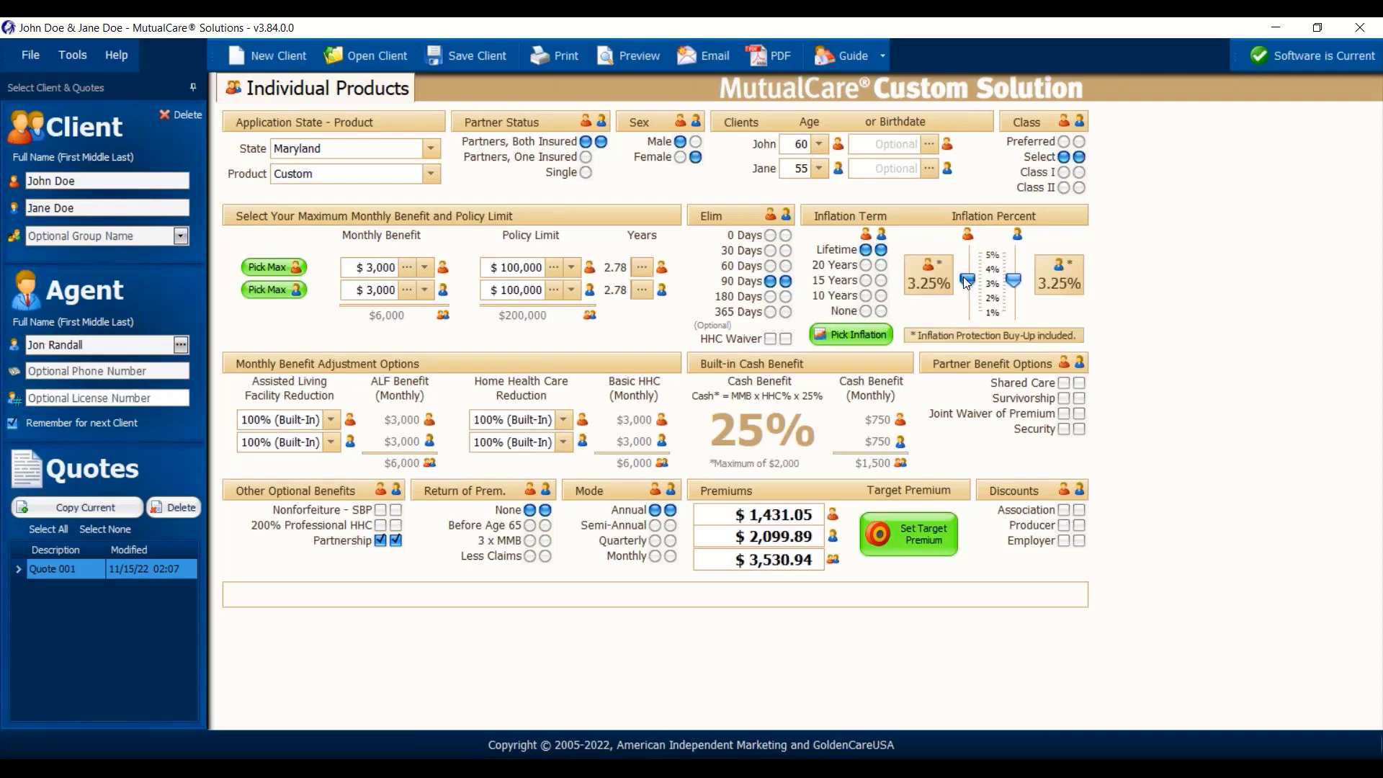
drag(963, 276, 962, 282)
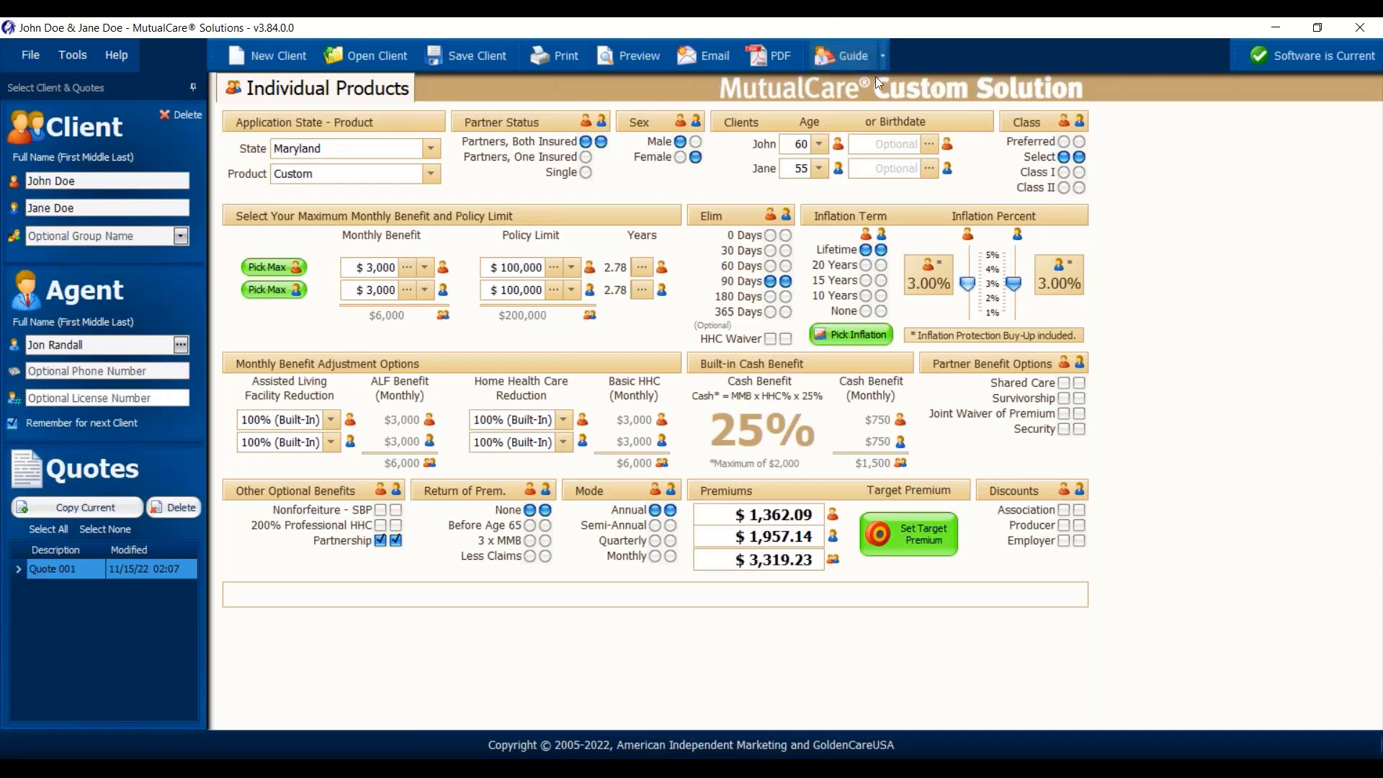
click(860, 55)
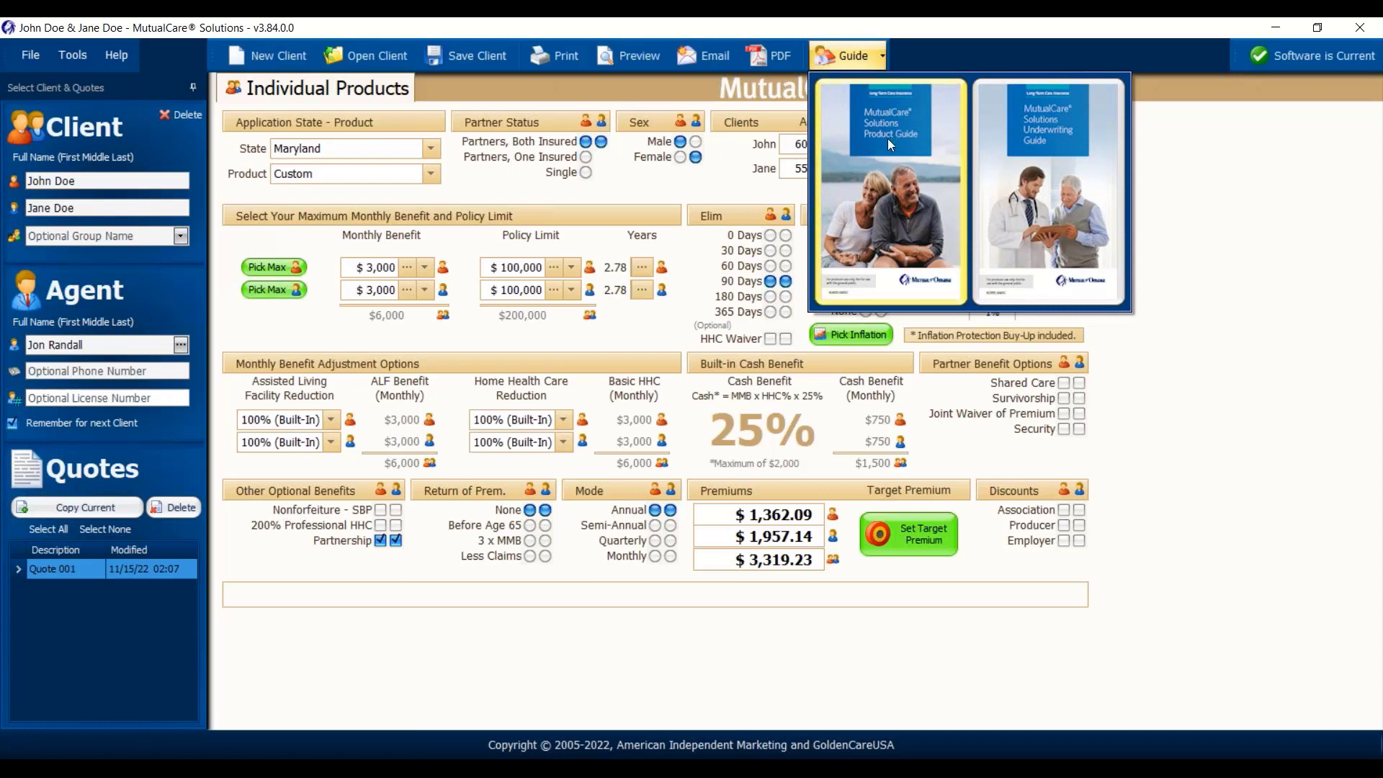
click(904, 62)
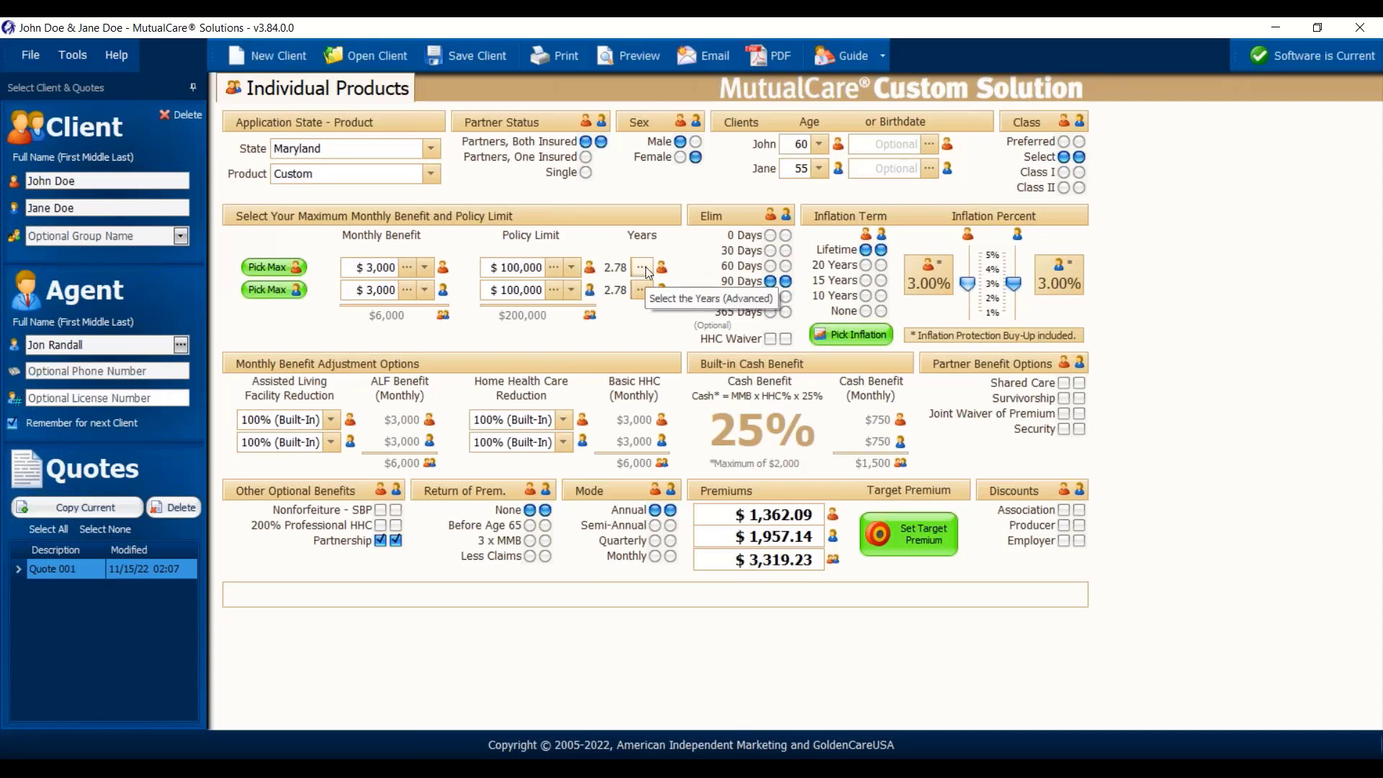
- Switch the product to Secure and back to Custom, then start typing John's new policy limit
click(430, 175)
click(315, 225)
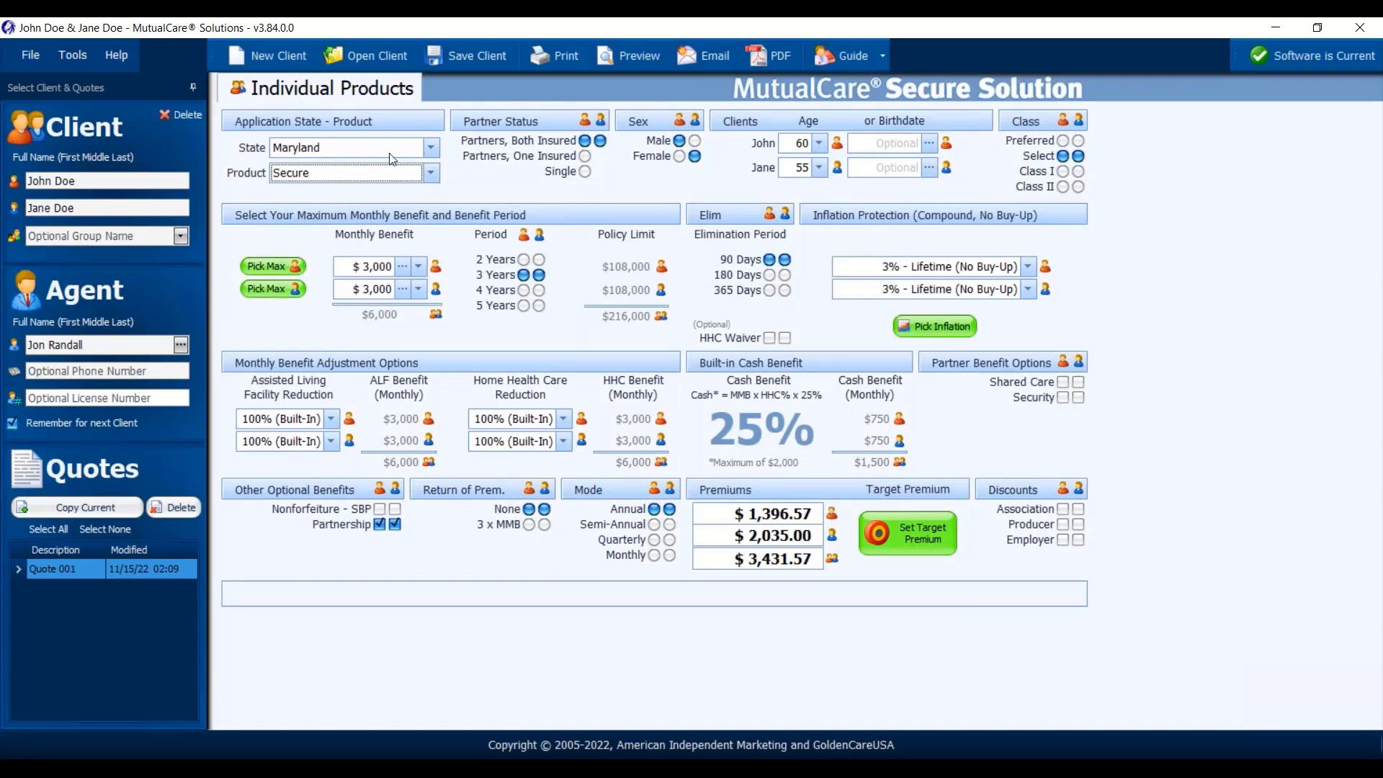
click(430, 173)
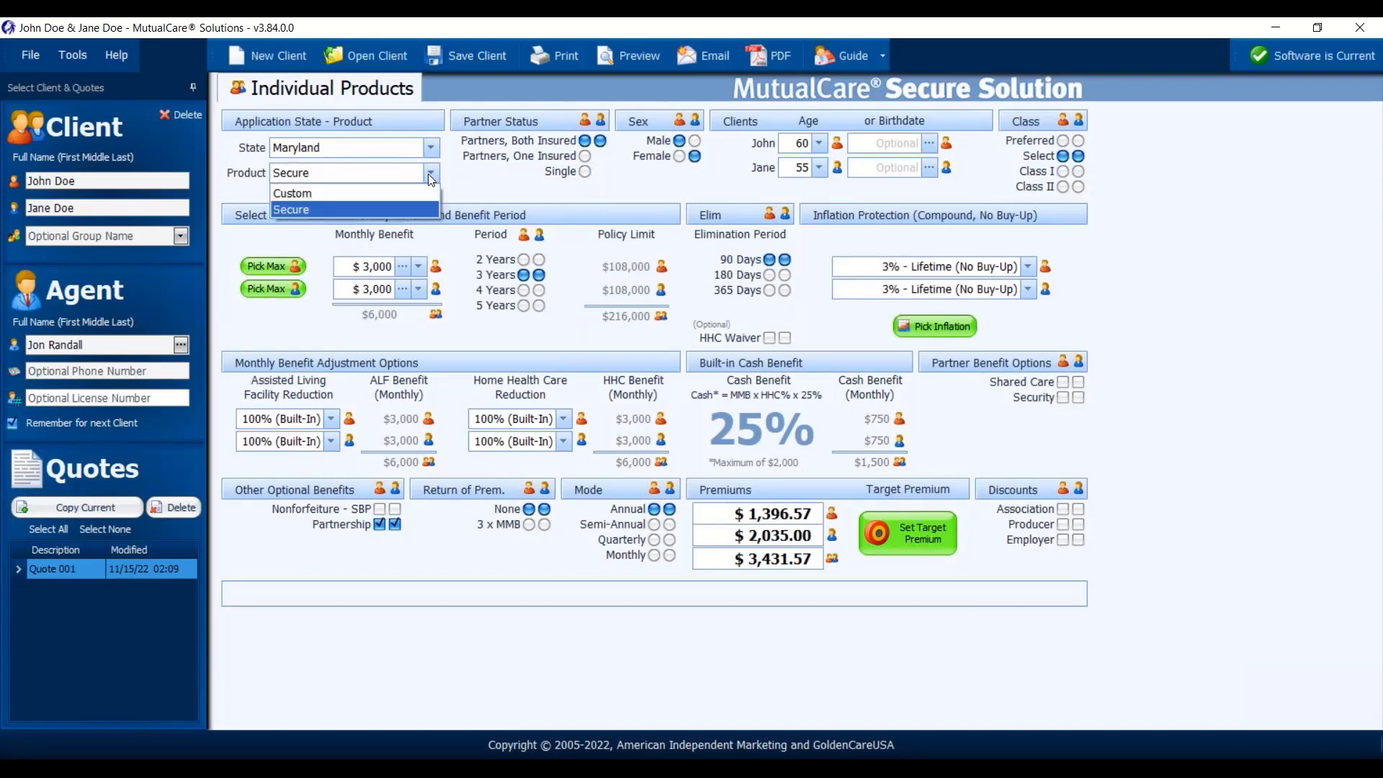
click(307, 191)
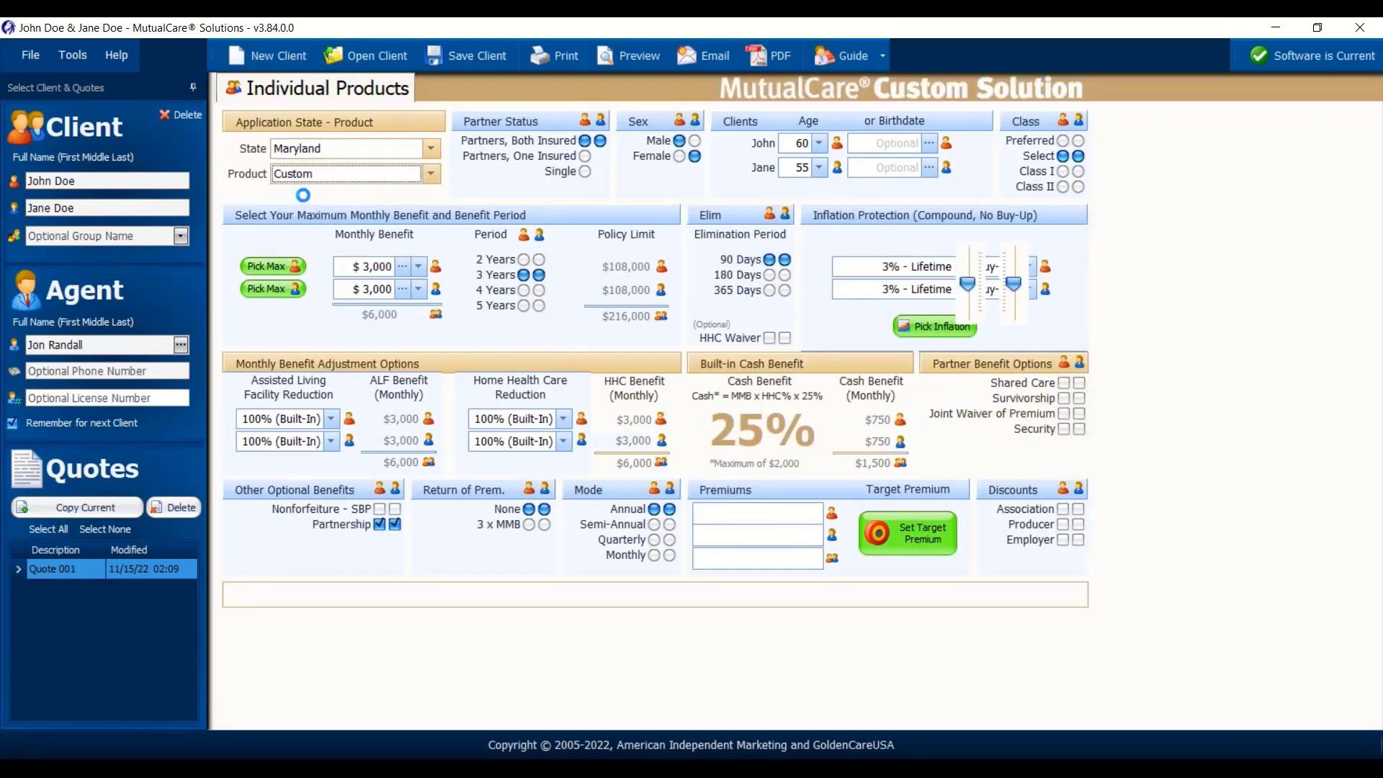
click(514, 269)
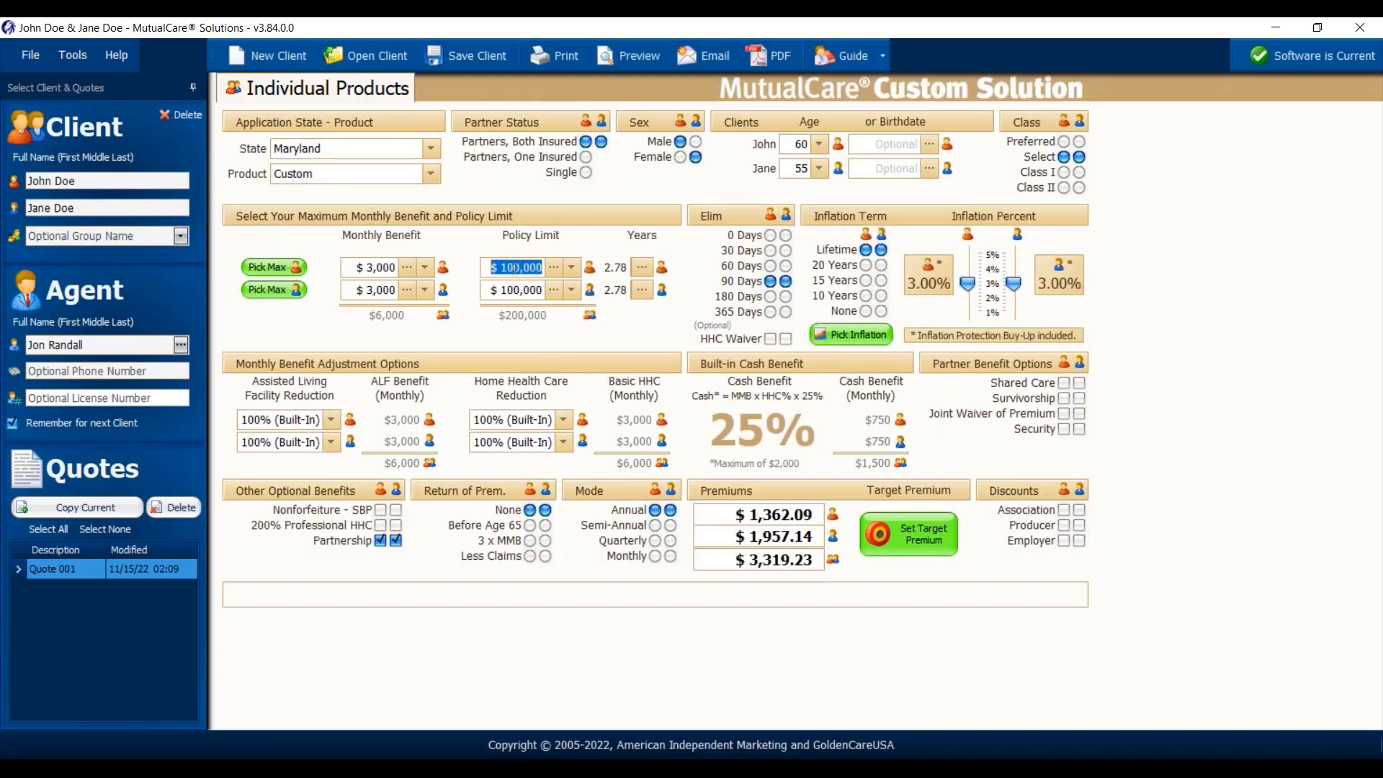
text(100)
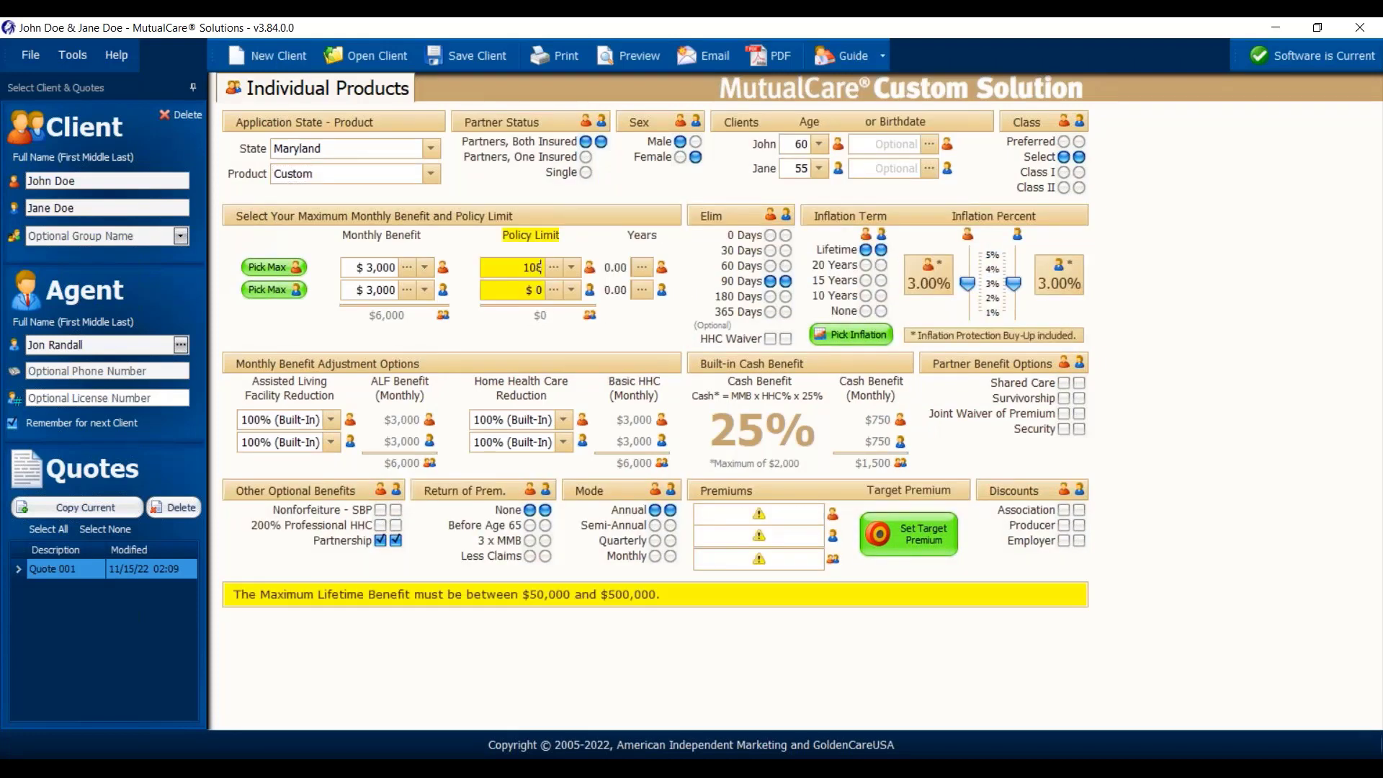
text(000)
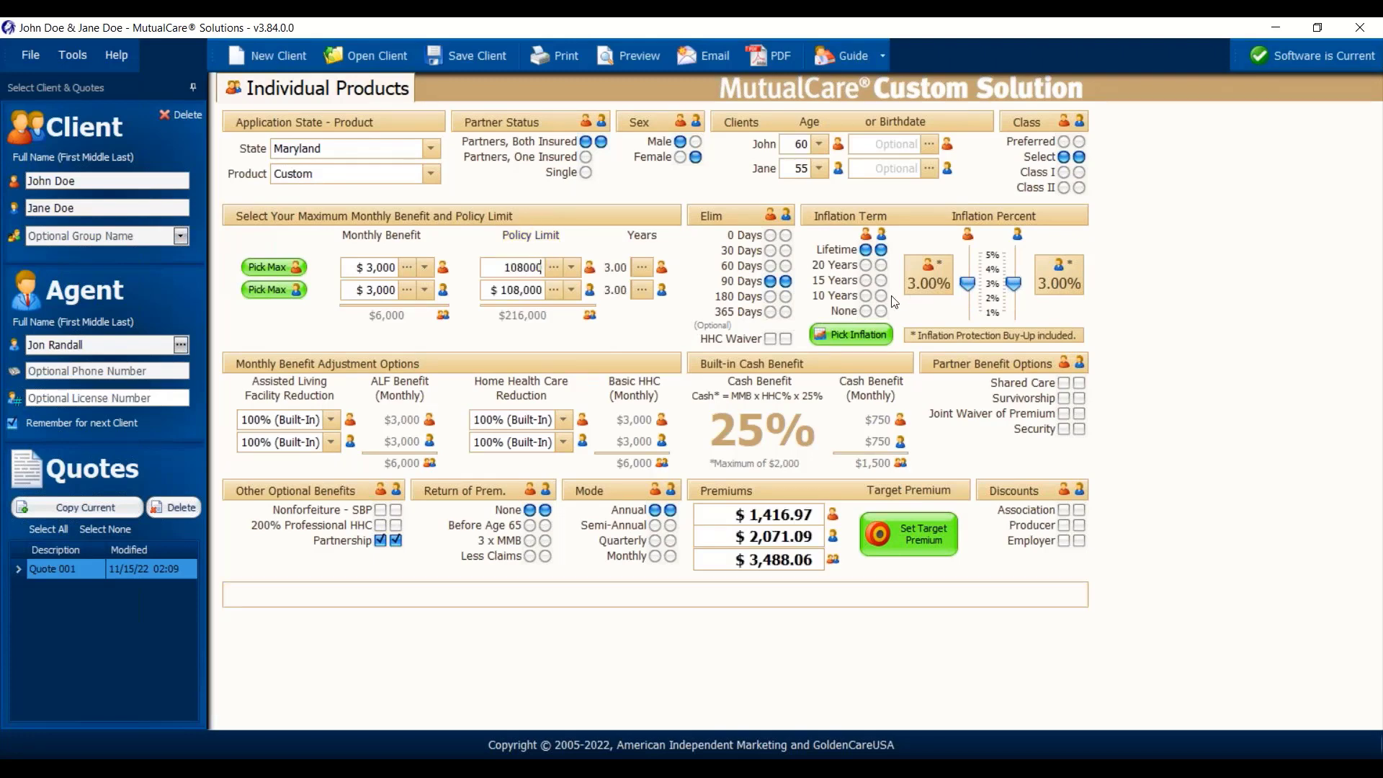
- Commit the $108,000 policy limit and turn on the HHC Waiver for both partners
click(770, 281)
click(768, 338)
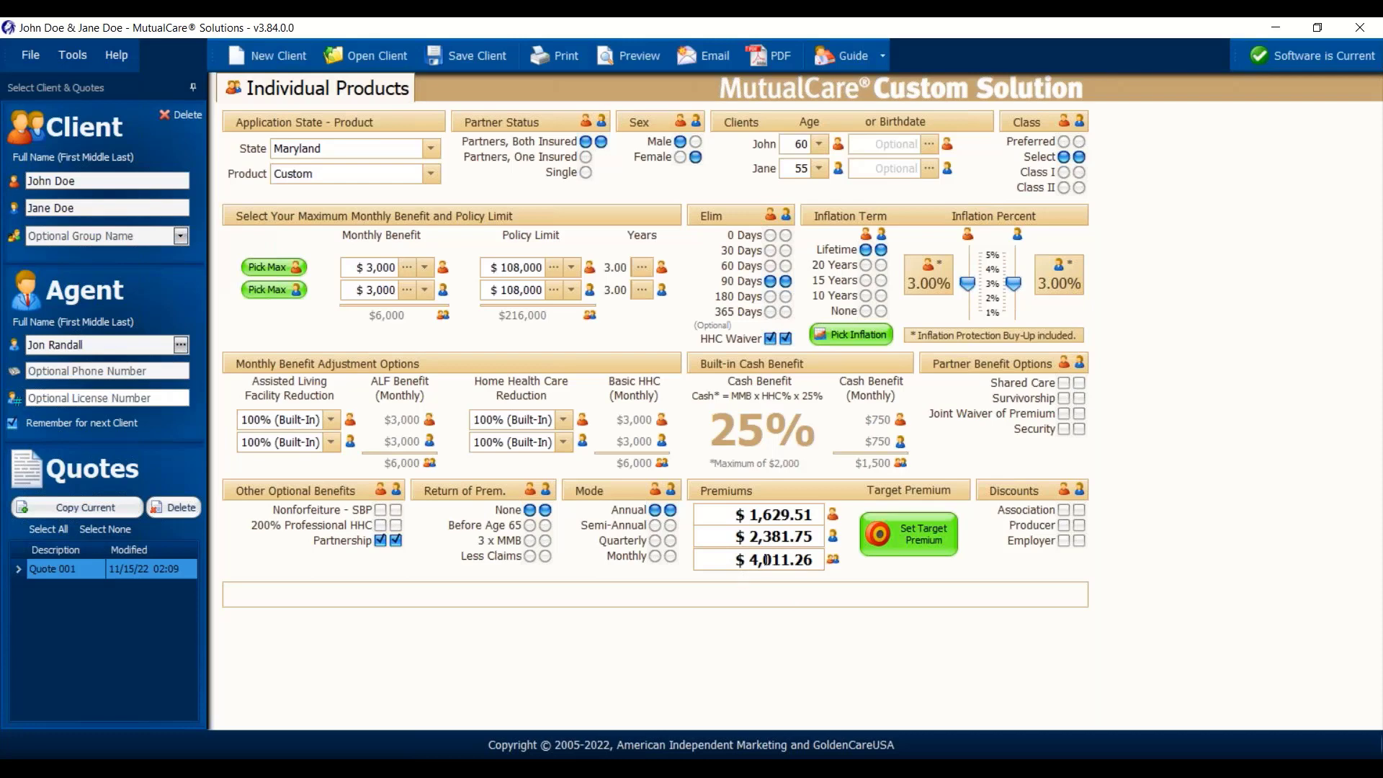
click(770, 338)
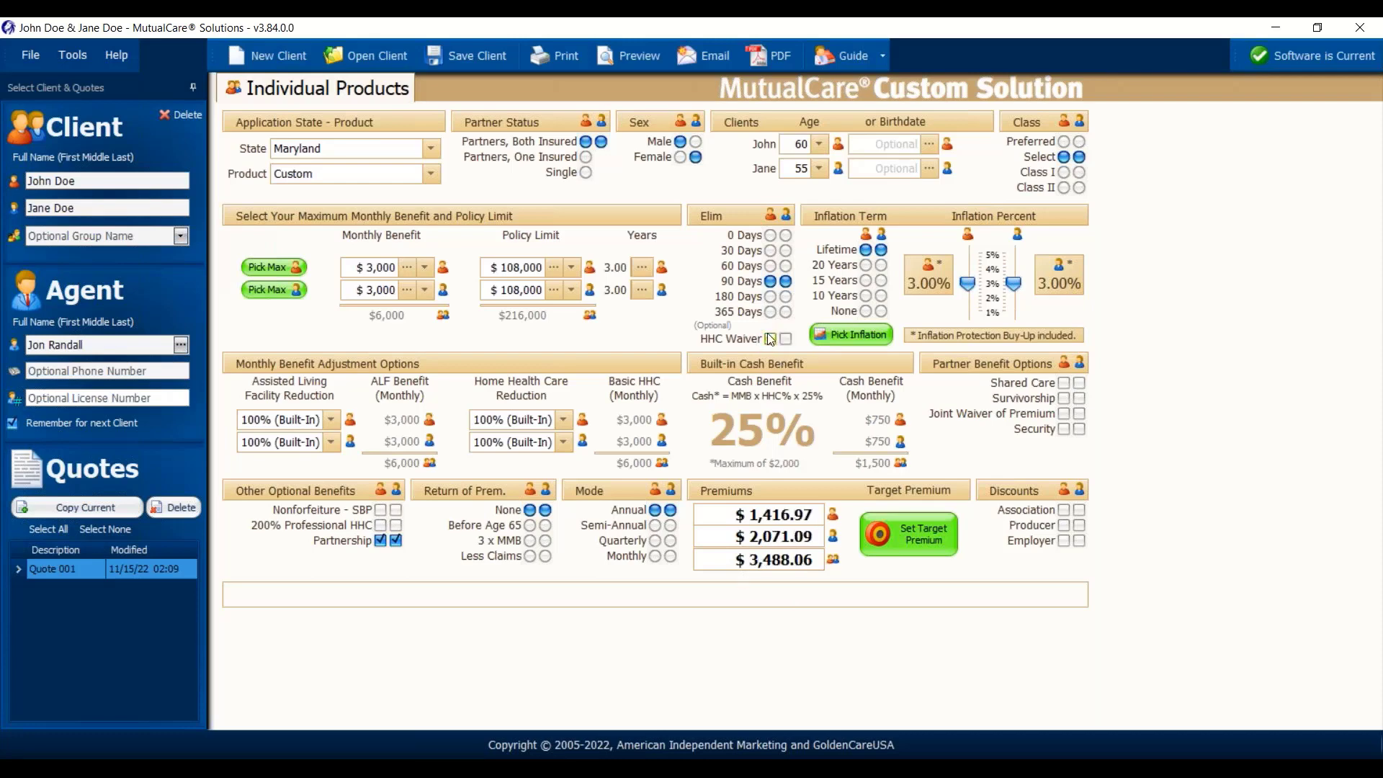
click(770, 338)
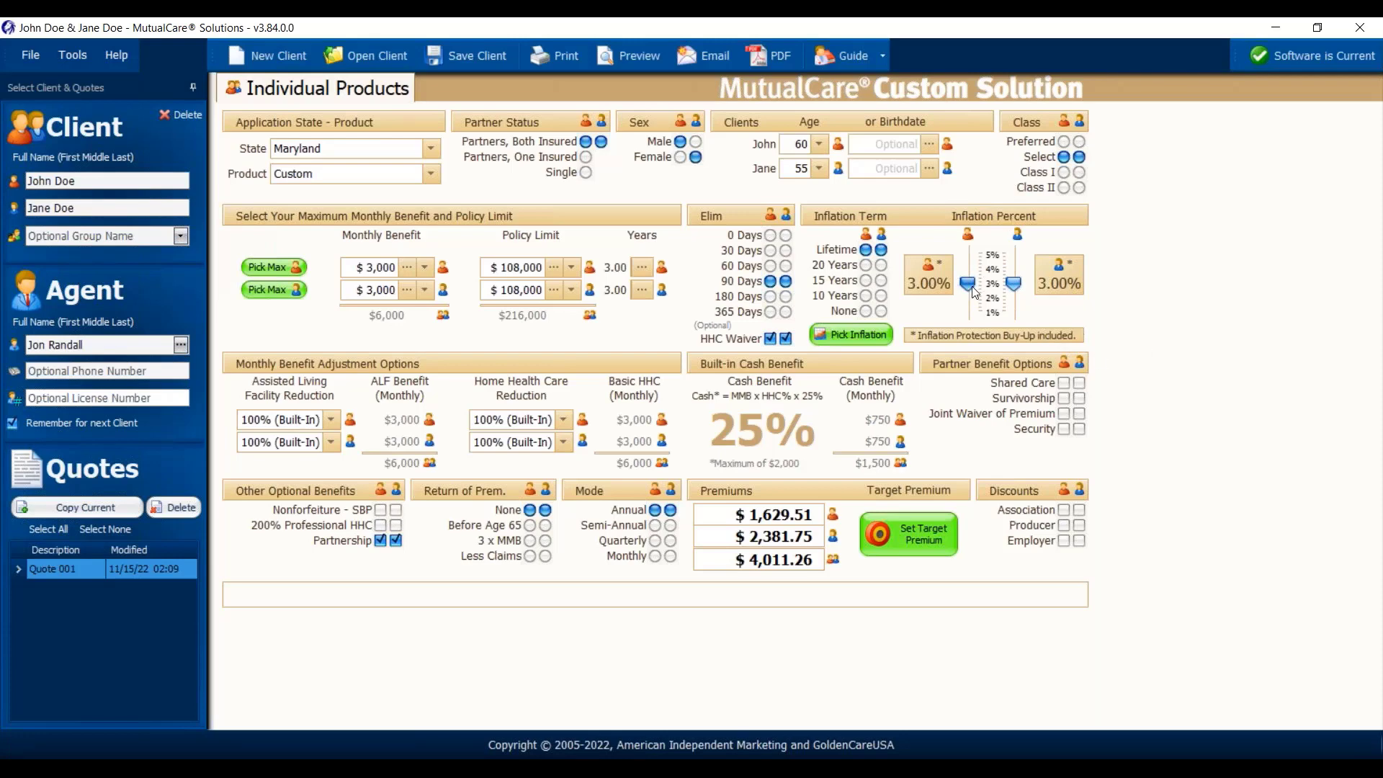
- Move the inflation sliders down to 1%, then up to 3.00% for both clients
drag(974, 292, 969, 313)
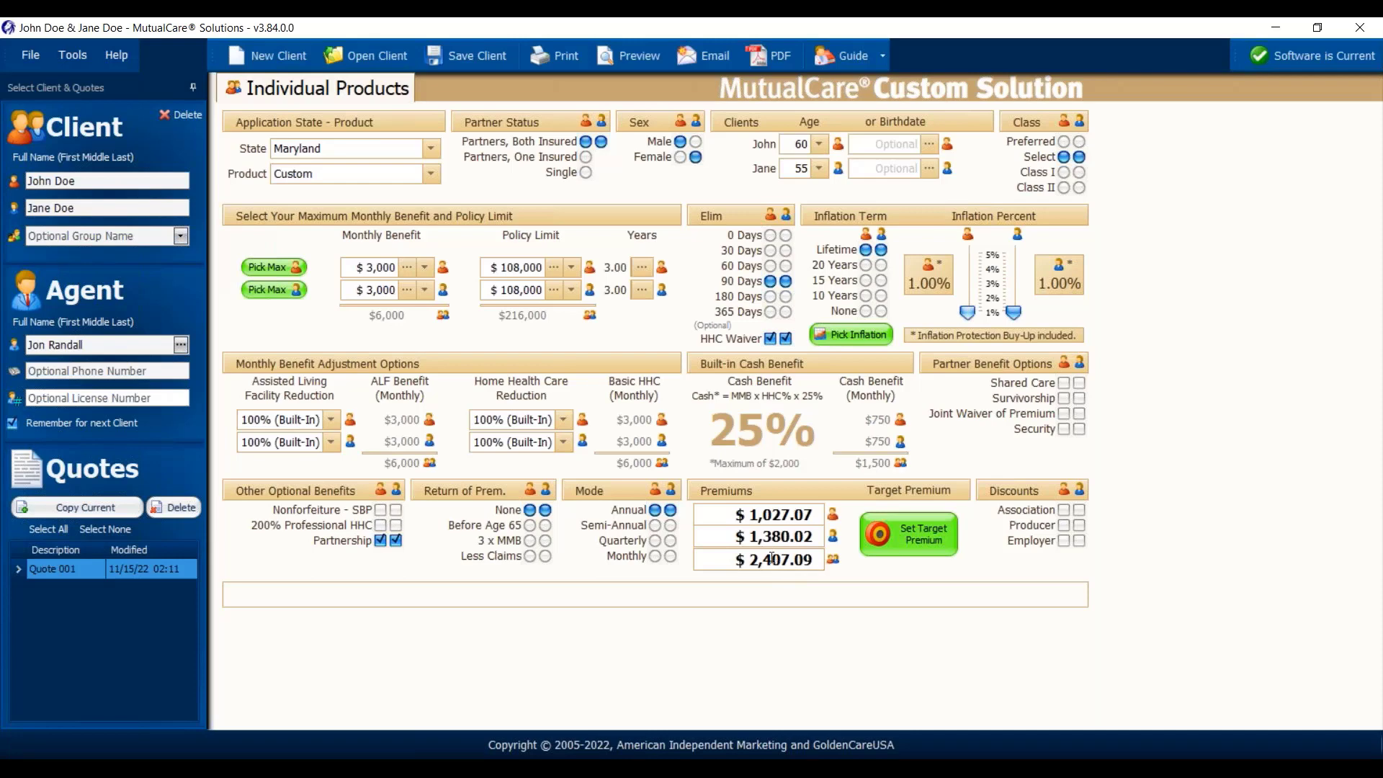
click(993, 302)
click(993, 284)
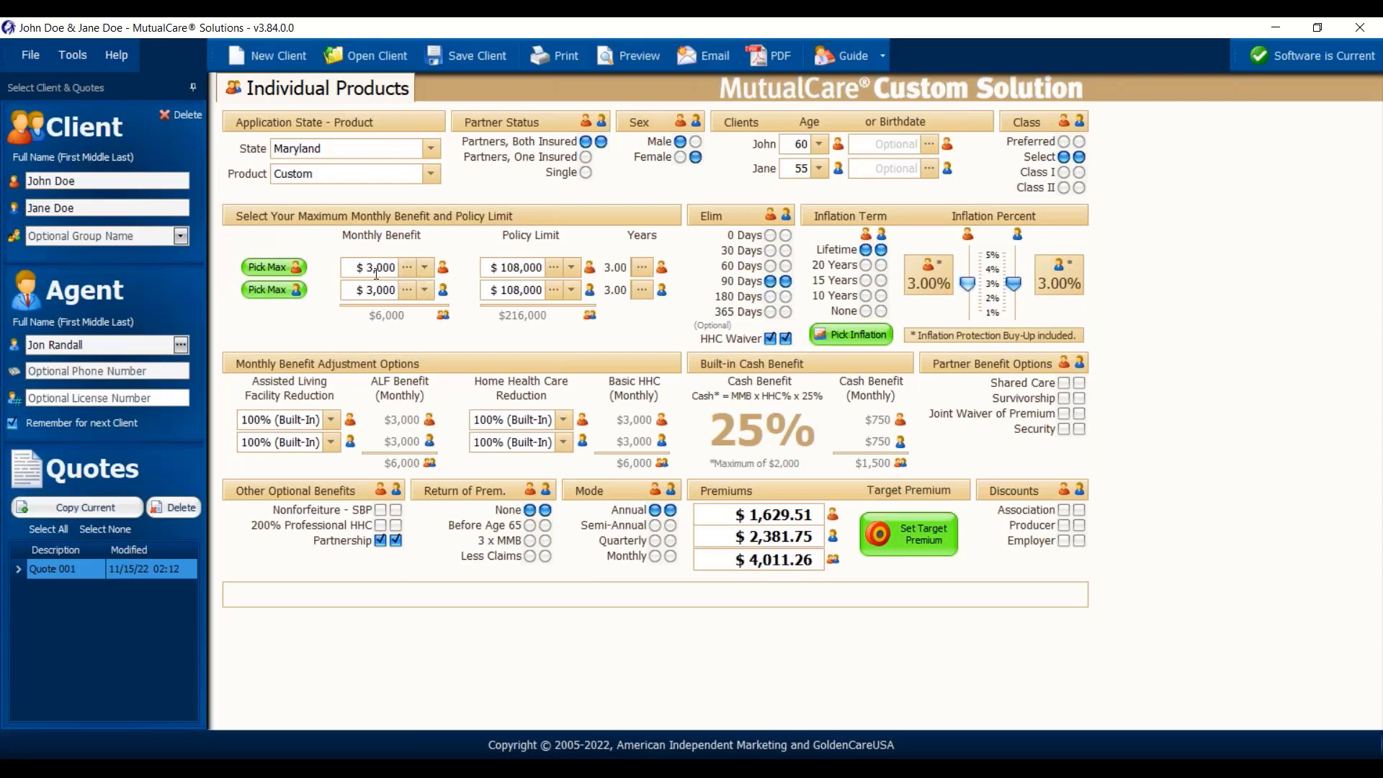
- Change the application state from Maryland to Alabama
click(331, 420)
click(333, 420)
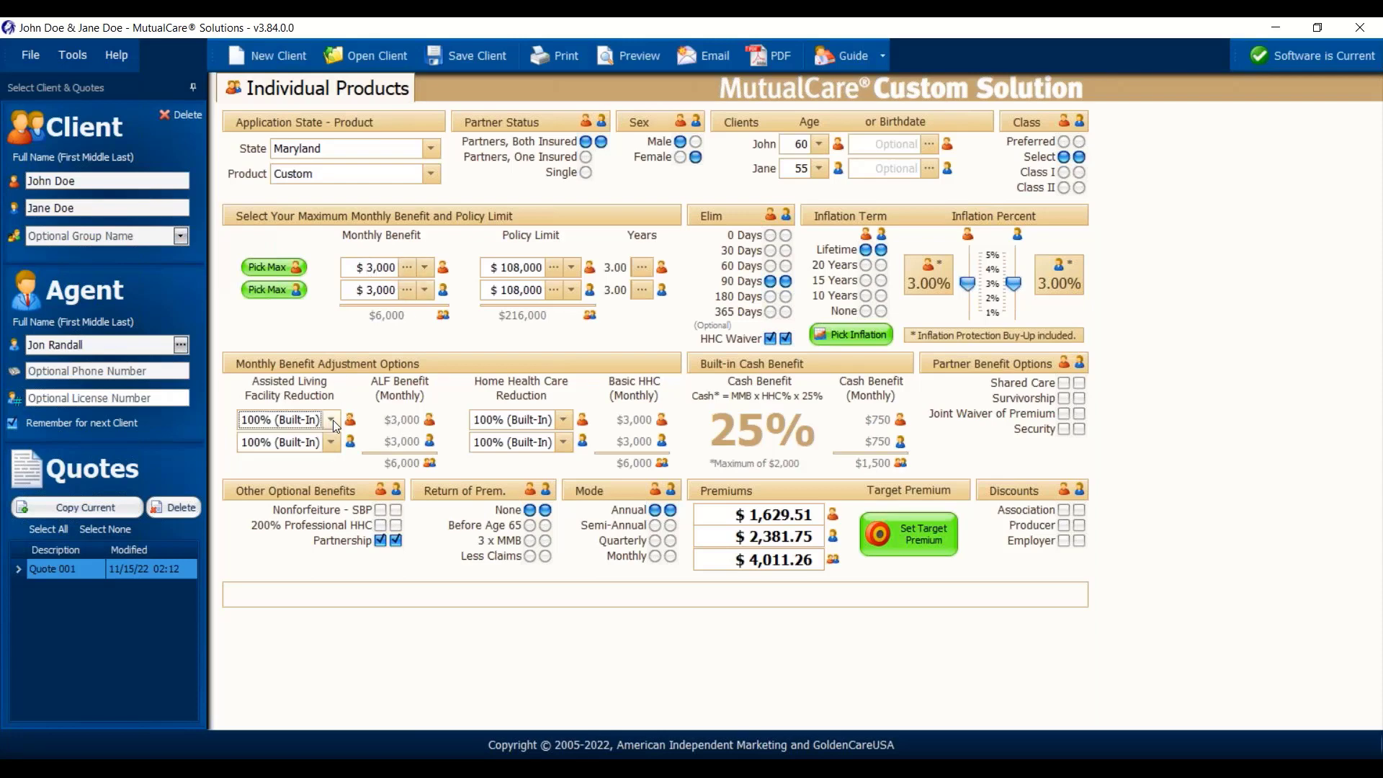
click(430, 150)
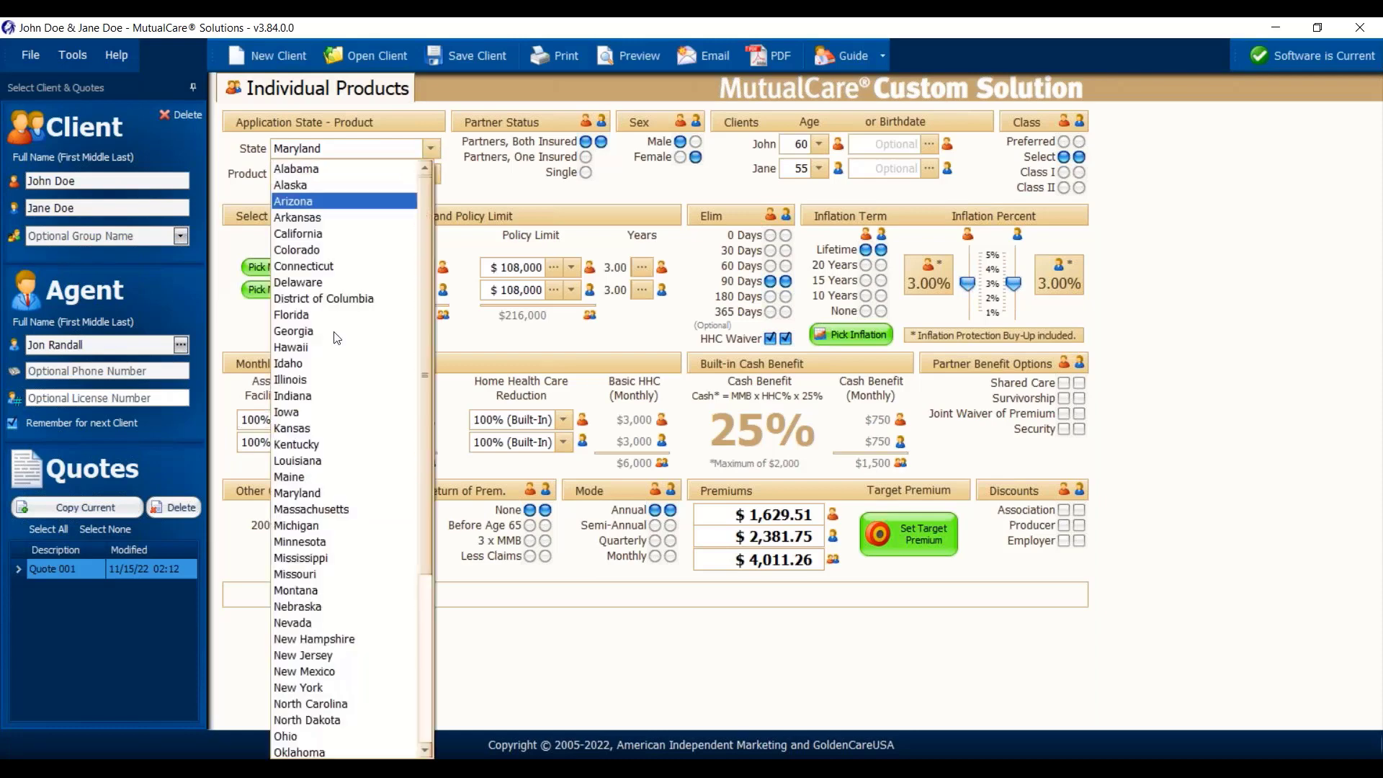
click(300, 171)
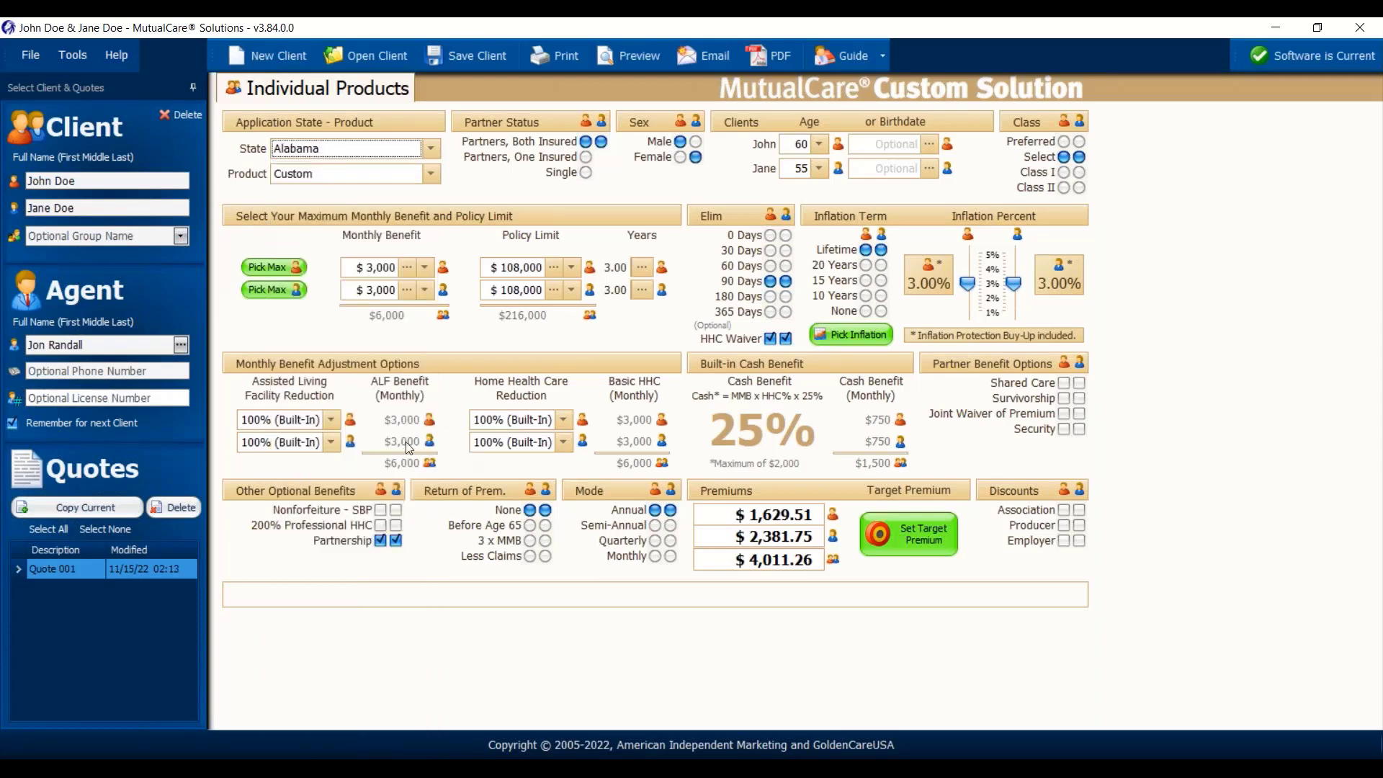
- Try 75% and 50% assisted living facility reduction, then restore 100% (Built-In)
click(332, 419)
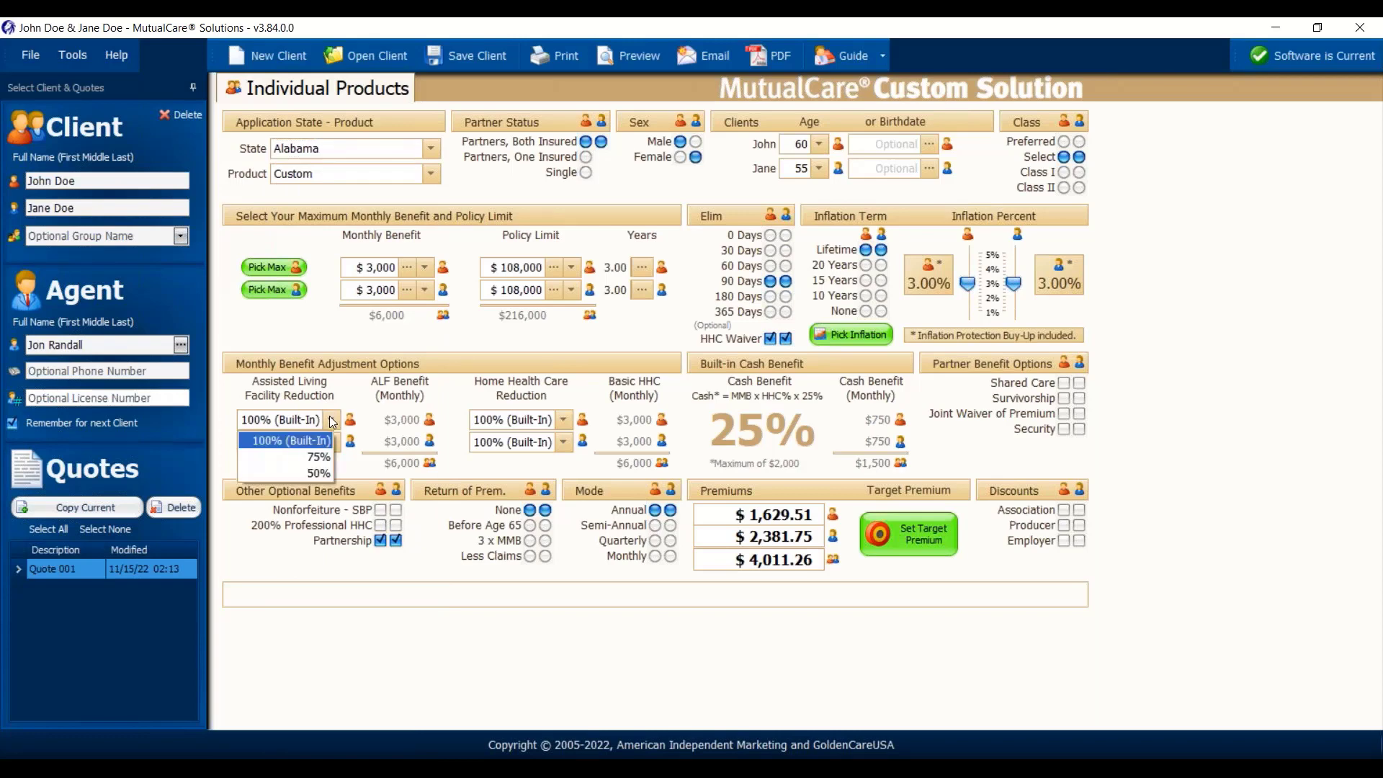
click(320, 458)
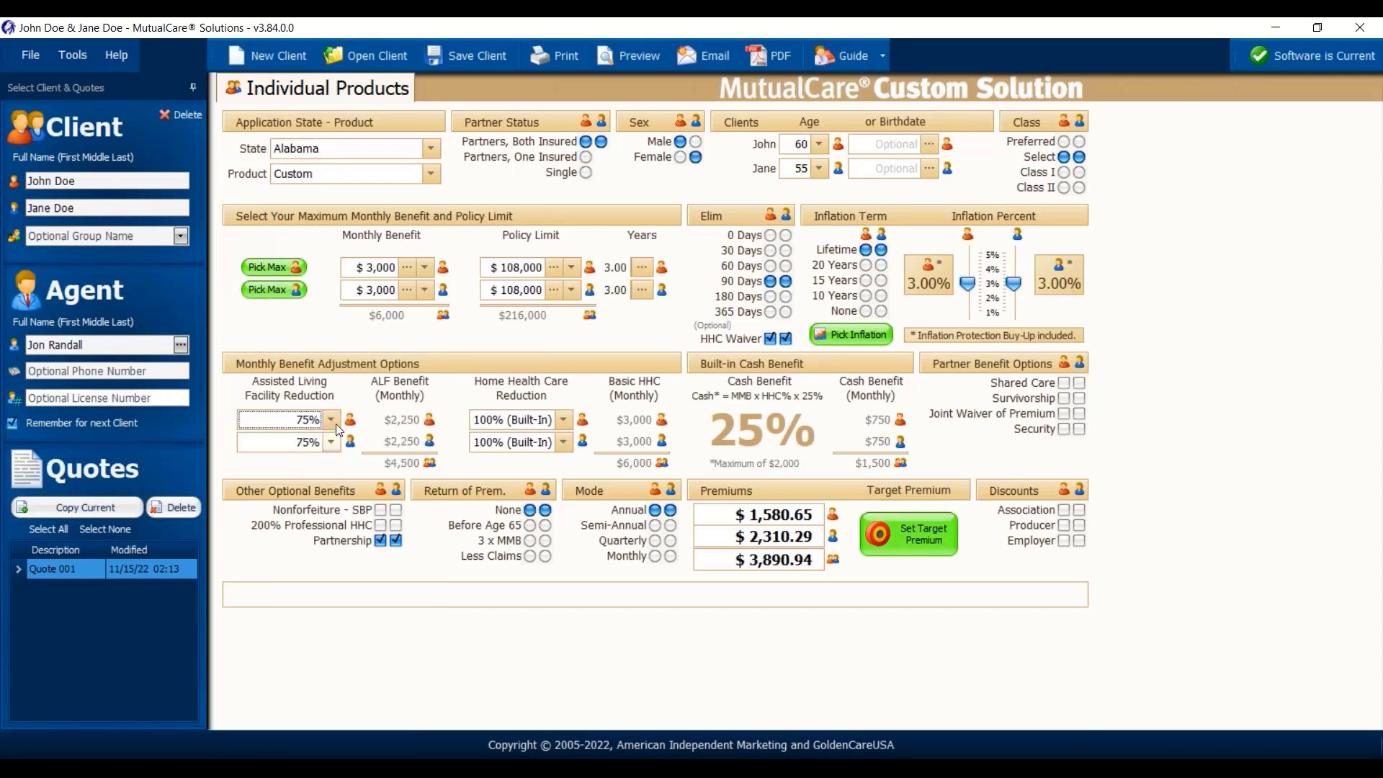
click(332, 420)
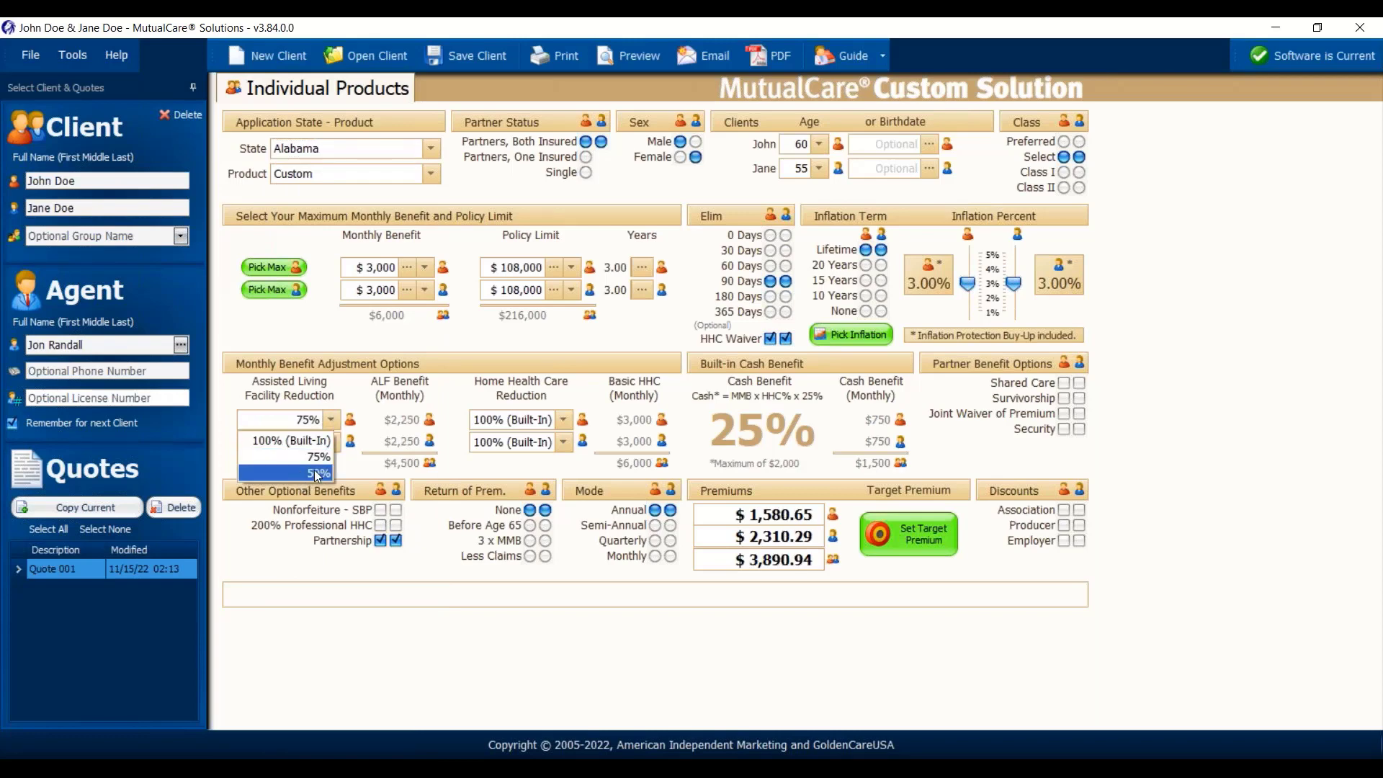
click(318, 473)
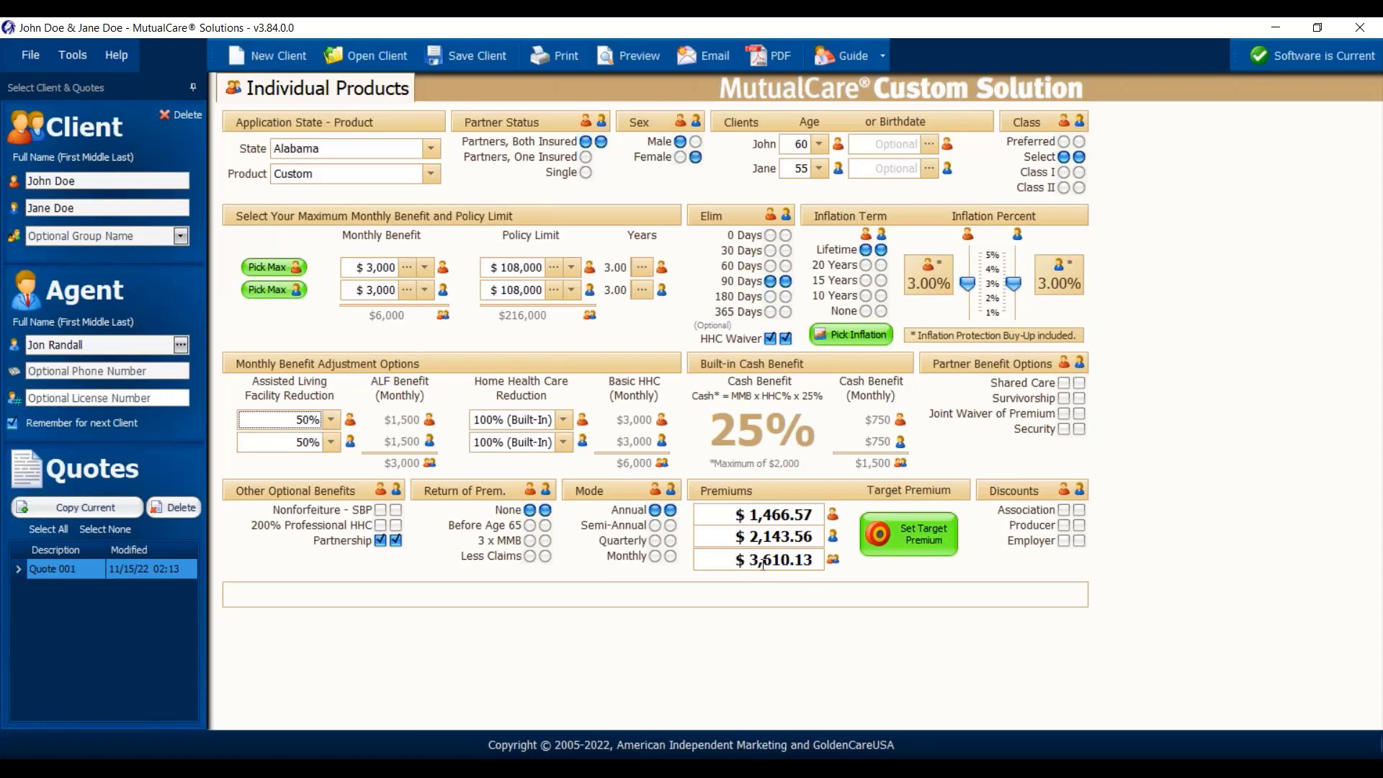
click(331, 419)
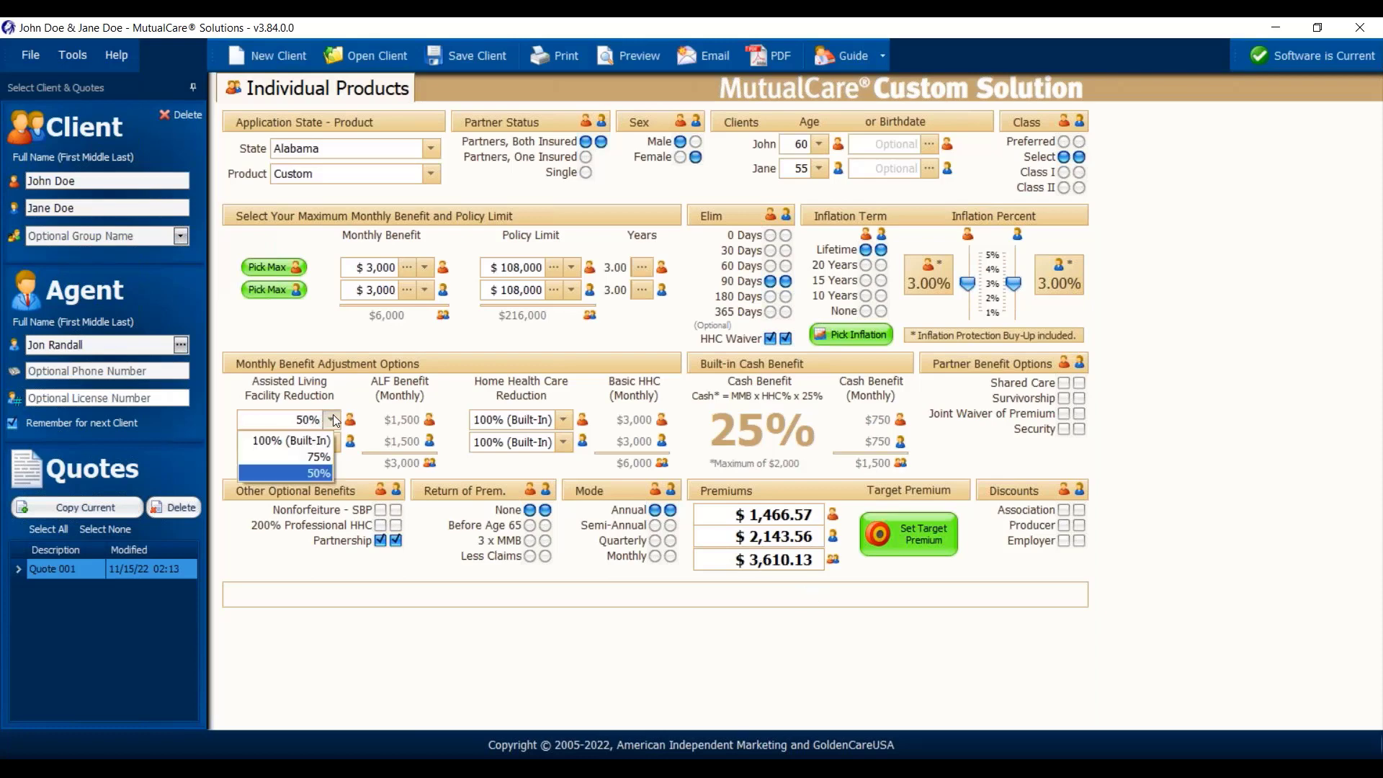
click(284, 441)
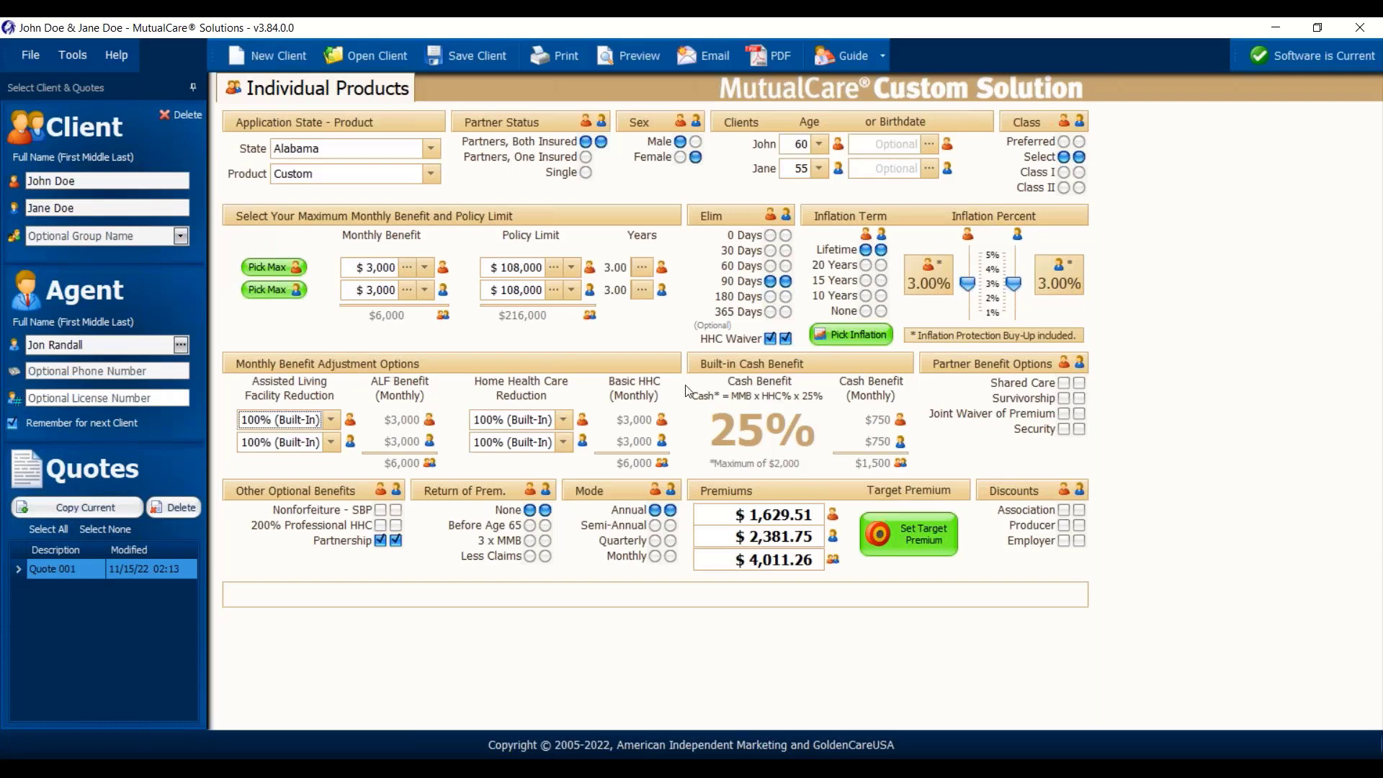
click(551, 421)
click(544, 473)
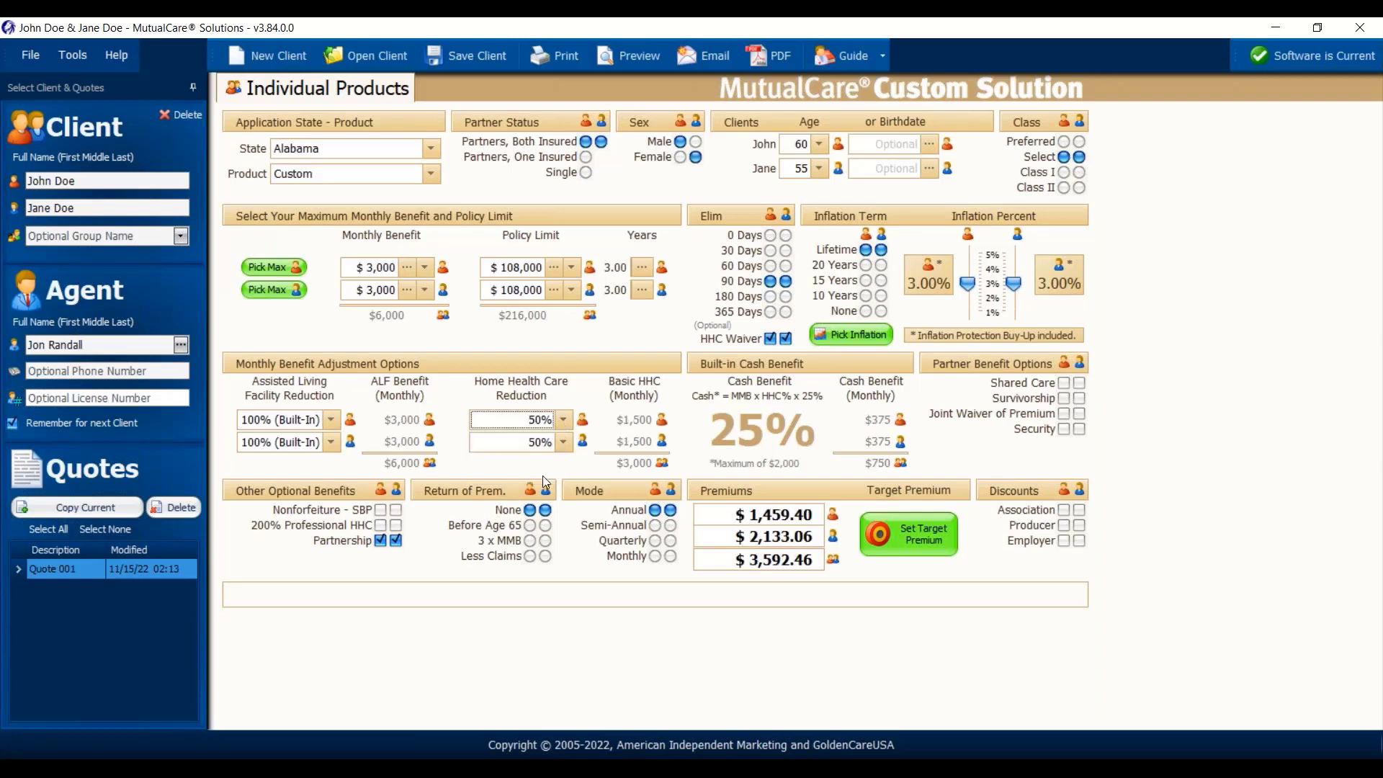
click(564, 419)
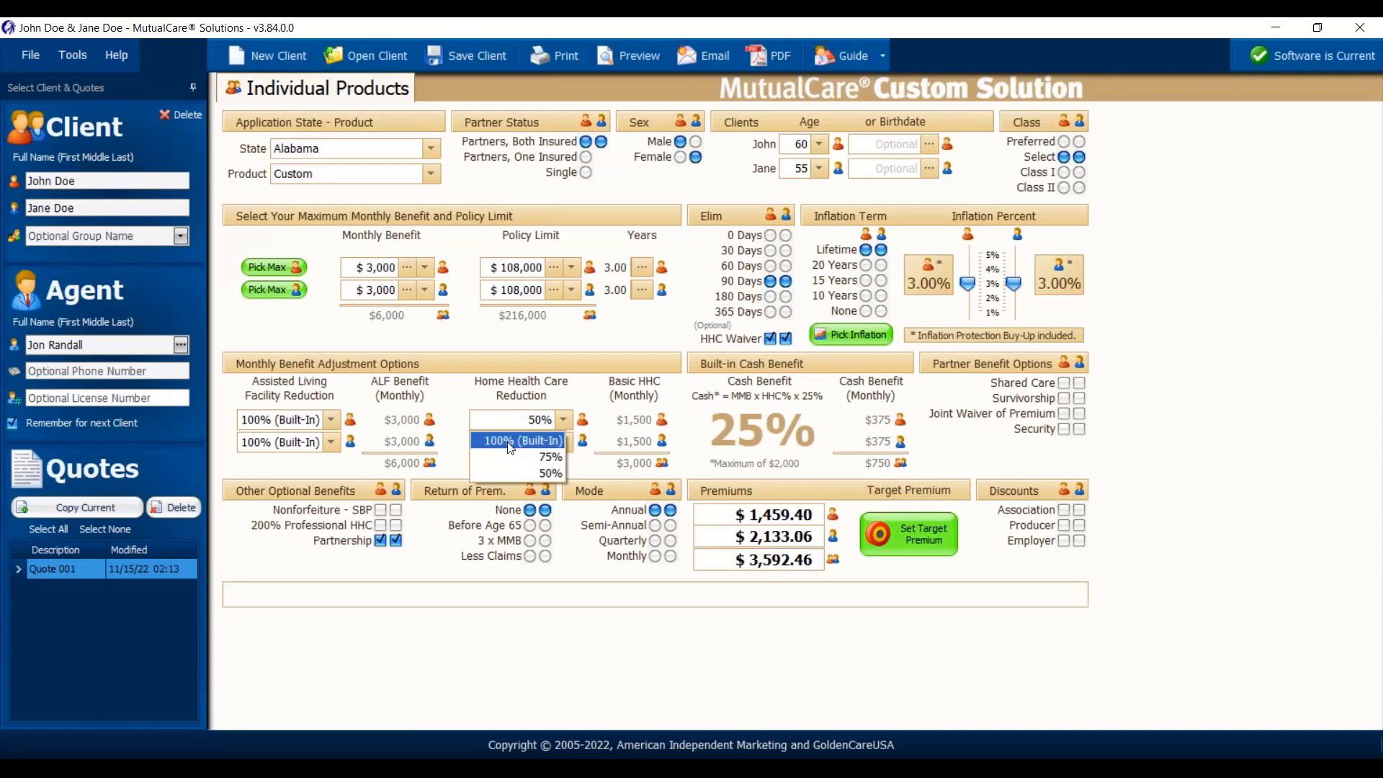
click(509, 444)
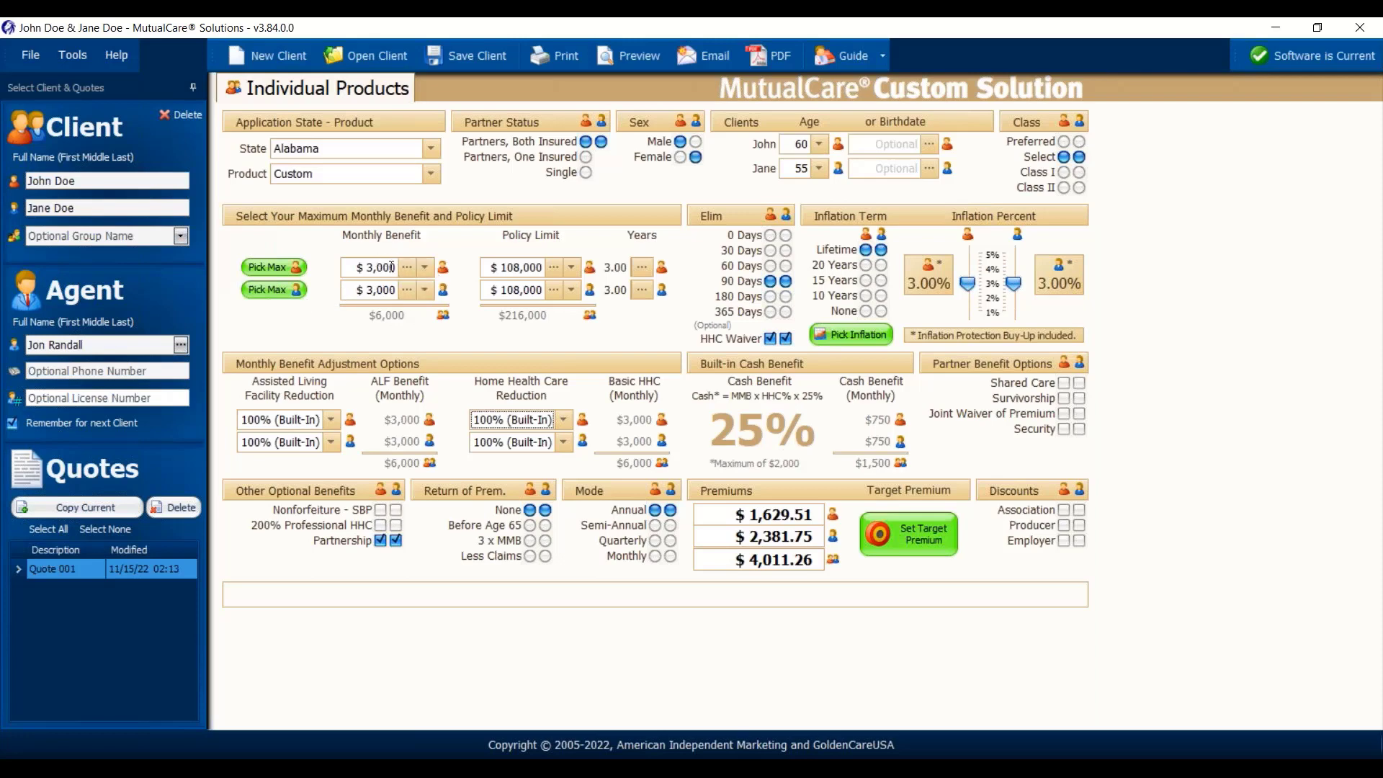
click(427, 267)
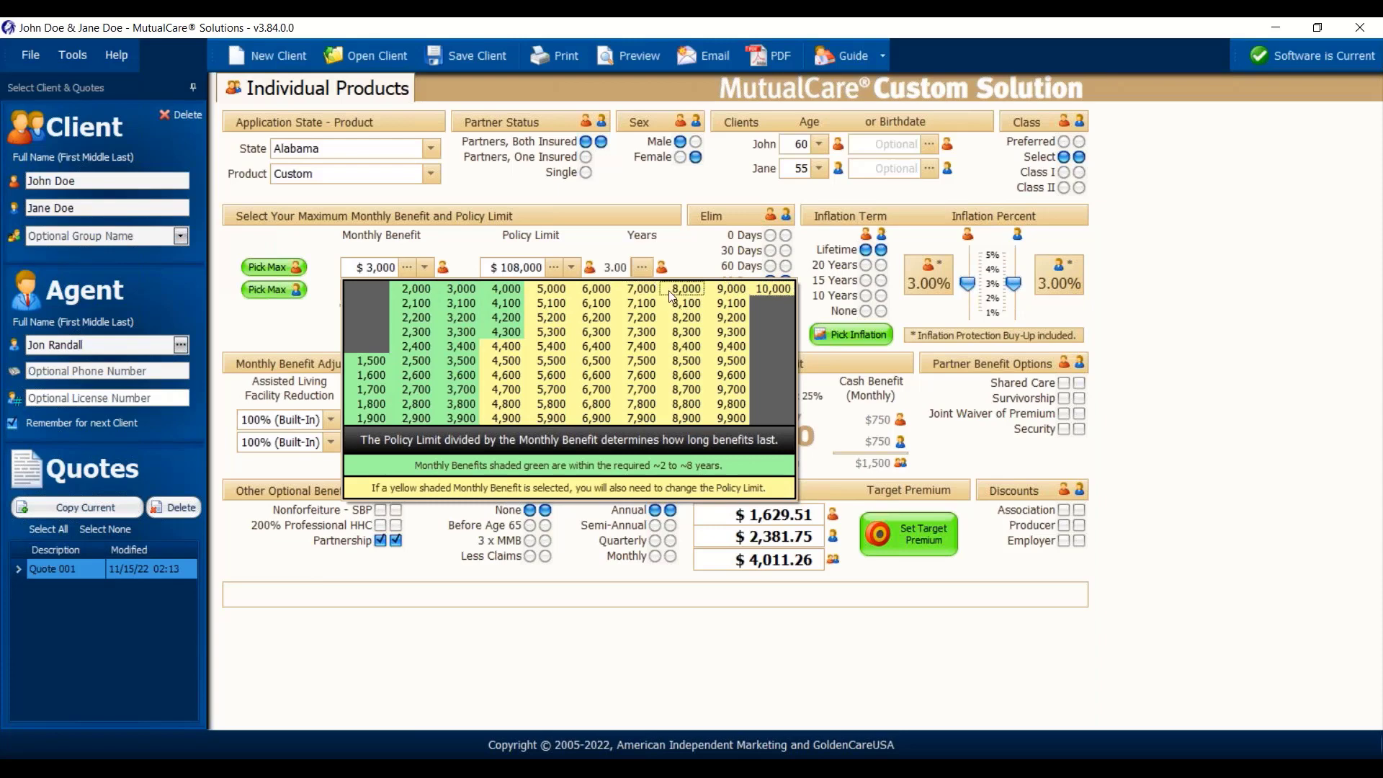
click(684, 289)
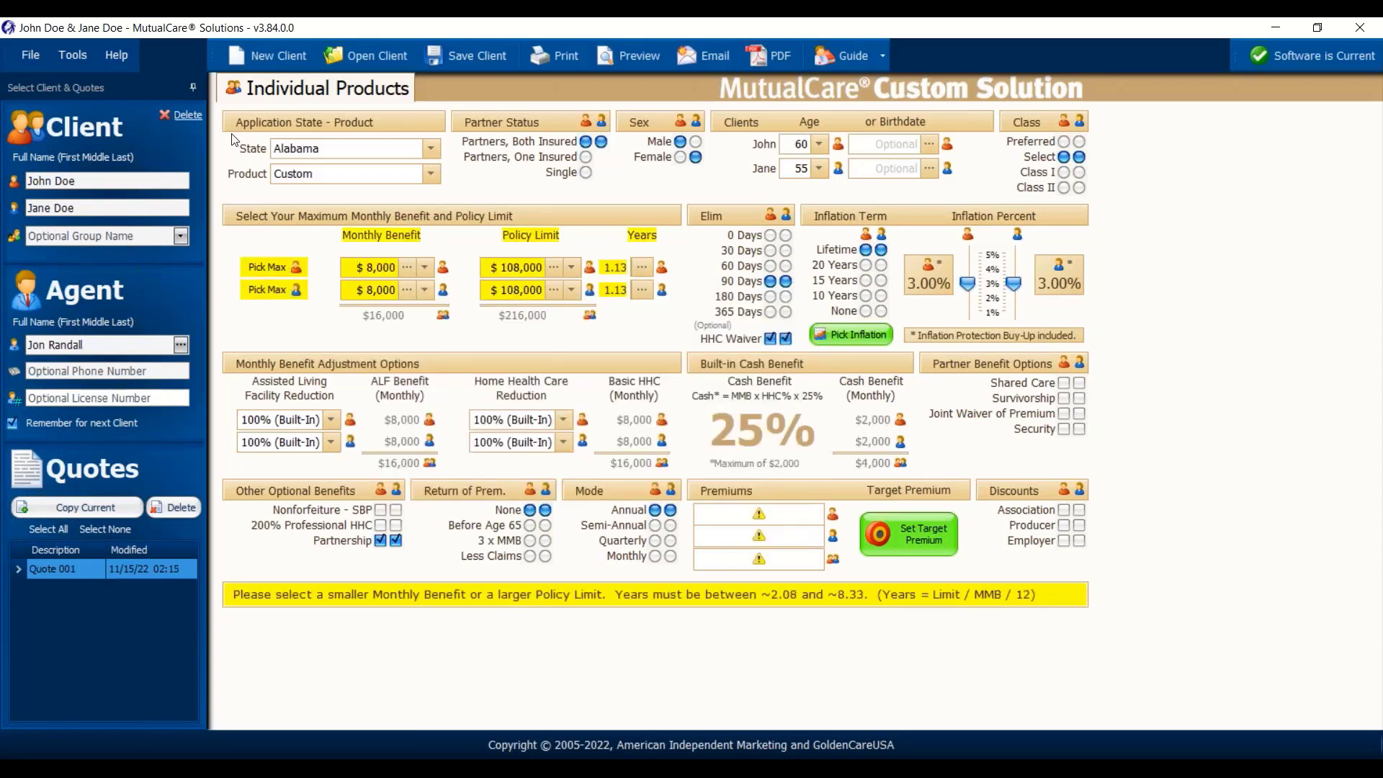
click(425, 268)
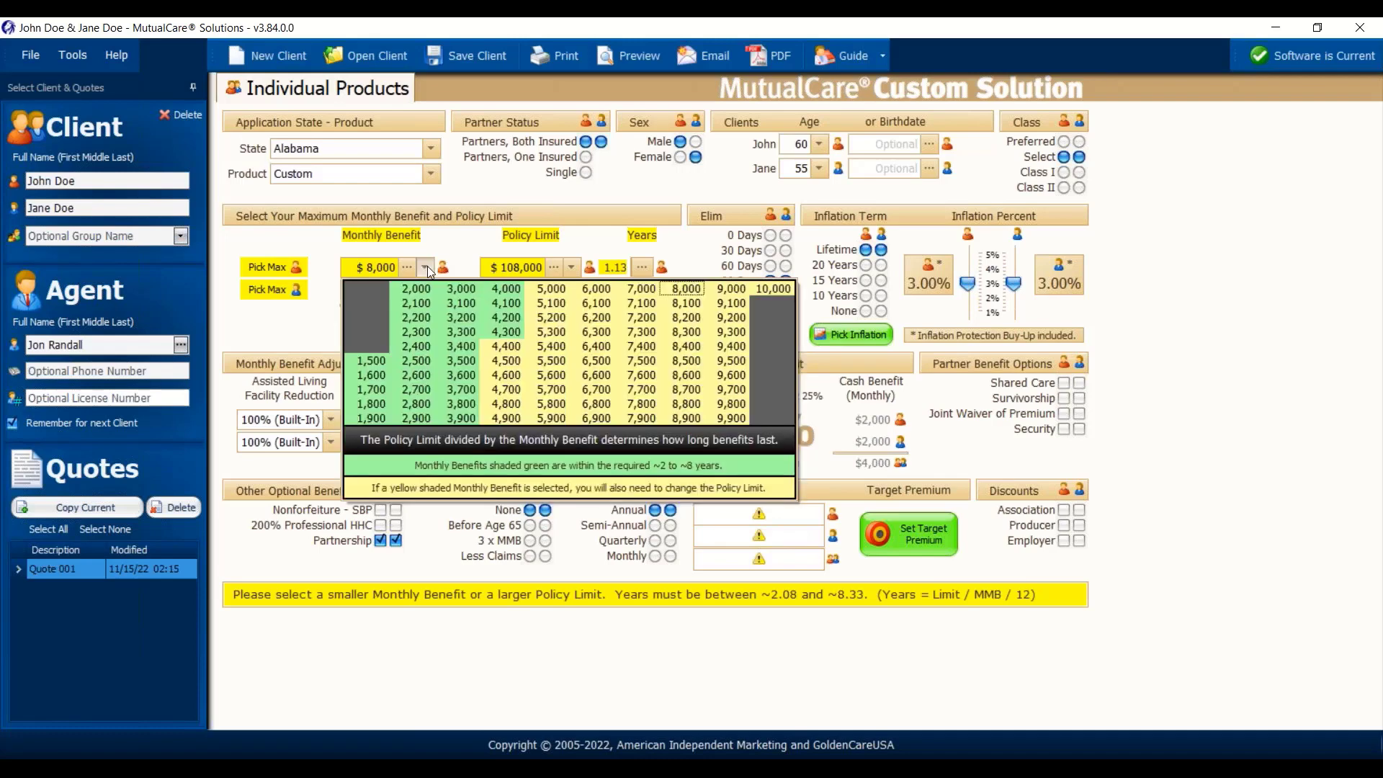
click(461, 288)
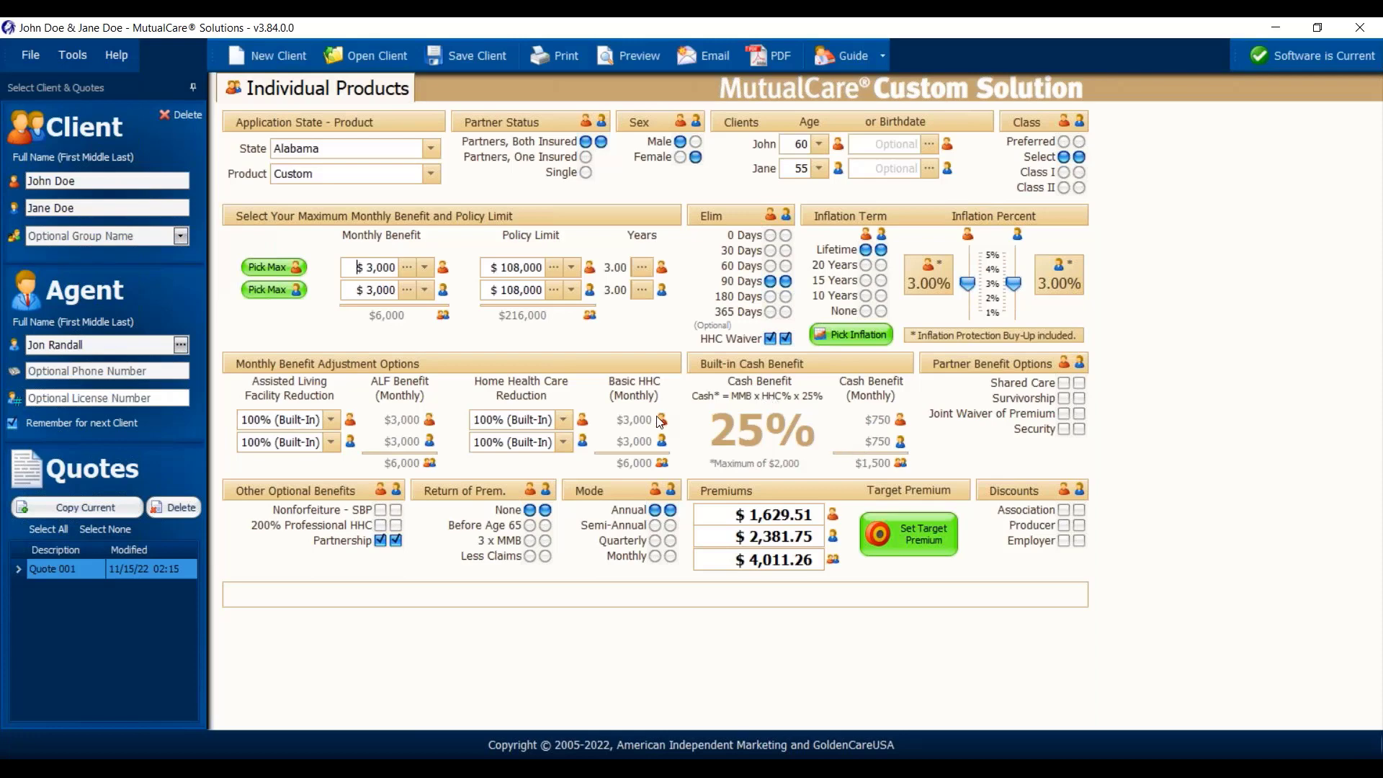
- Add Shared Care for both clients, bringing the total premium to $4,653.06
click(1067, 384)
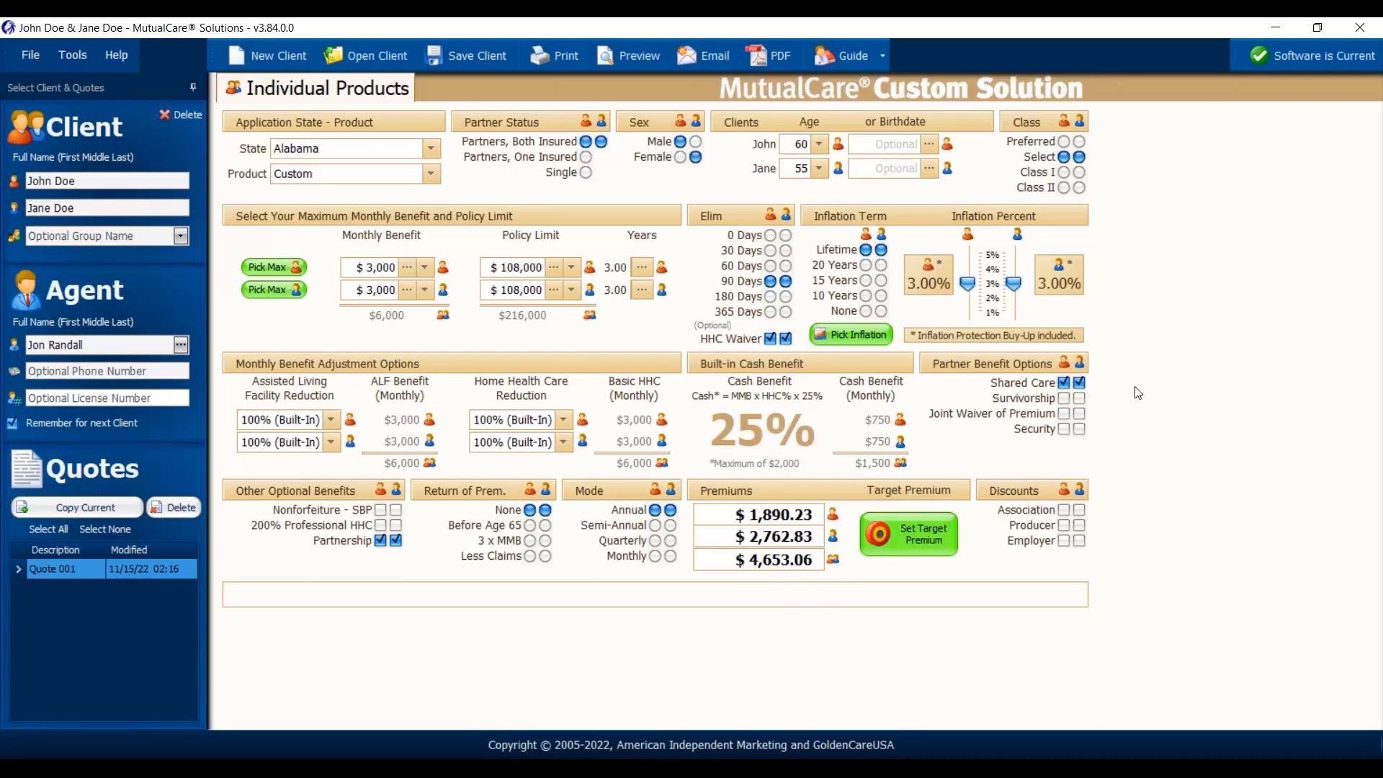
- Remove Shared Care and try Survivorship and joint waiver of premium, leaving both off
click(1065, 383)
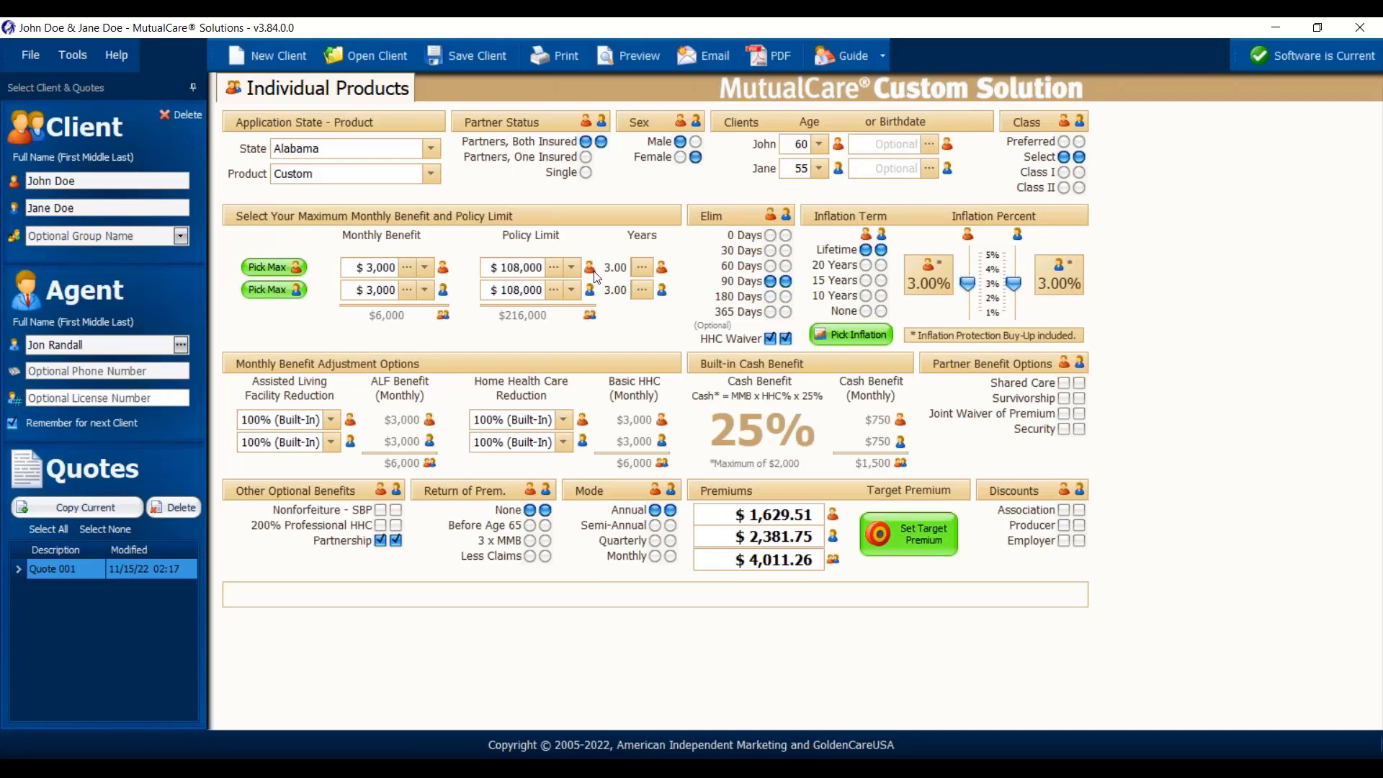
click(1064, 398)
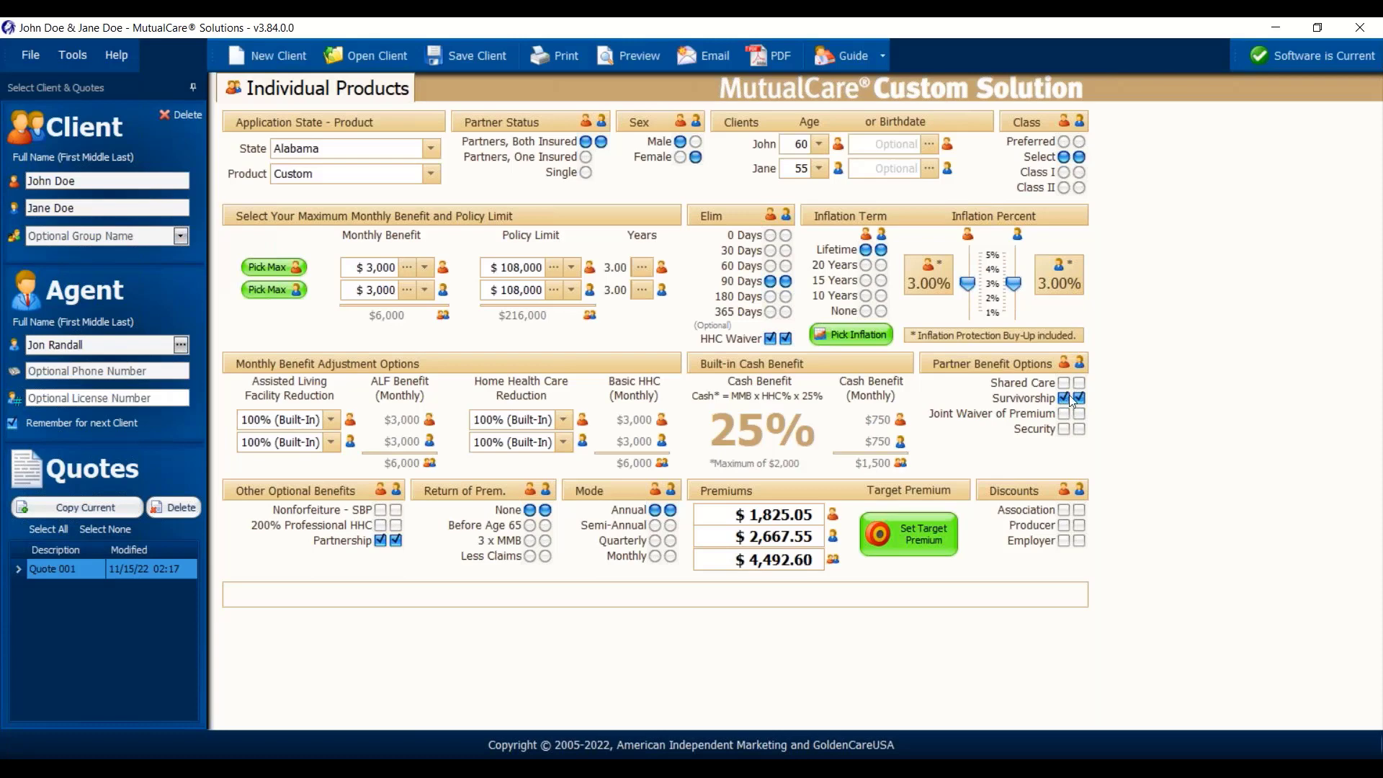
click(1064, 398)
click(1064, 398)
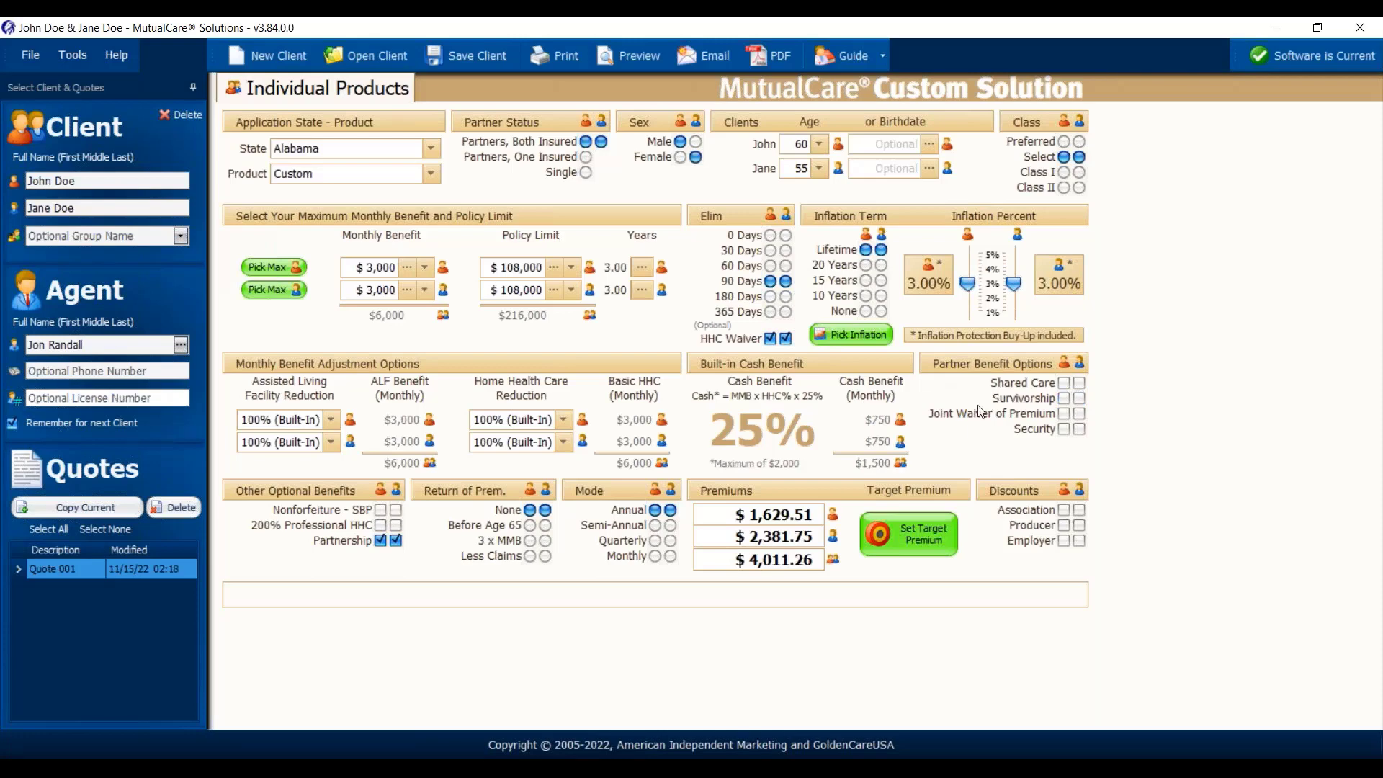
click(1065, 411)
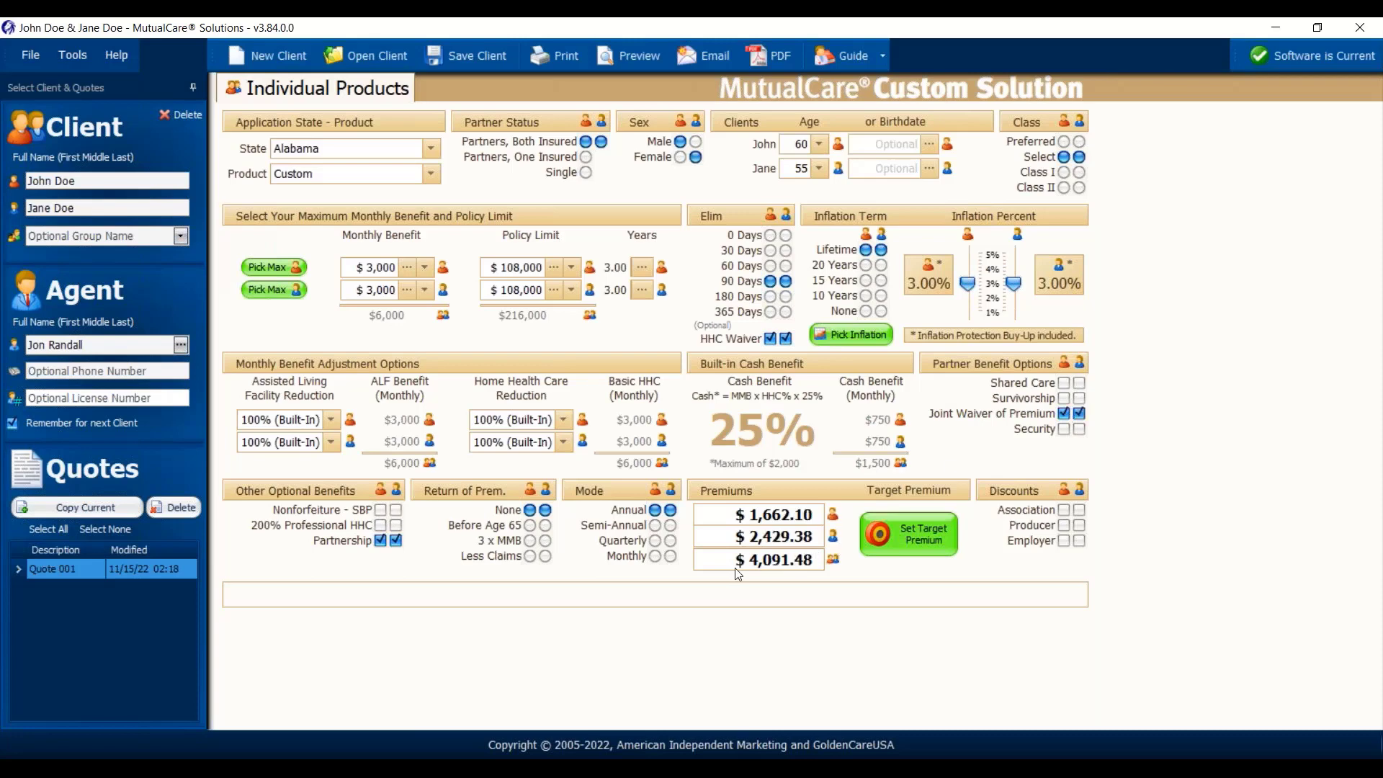
click(1066, 412)
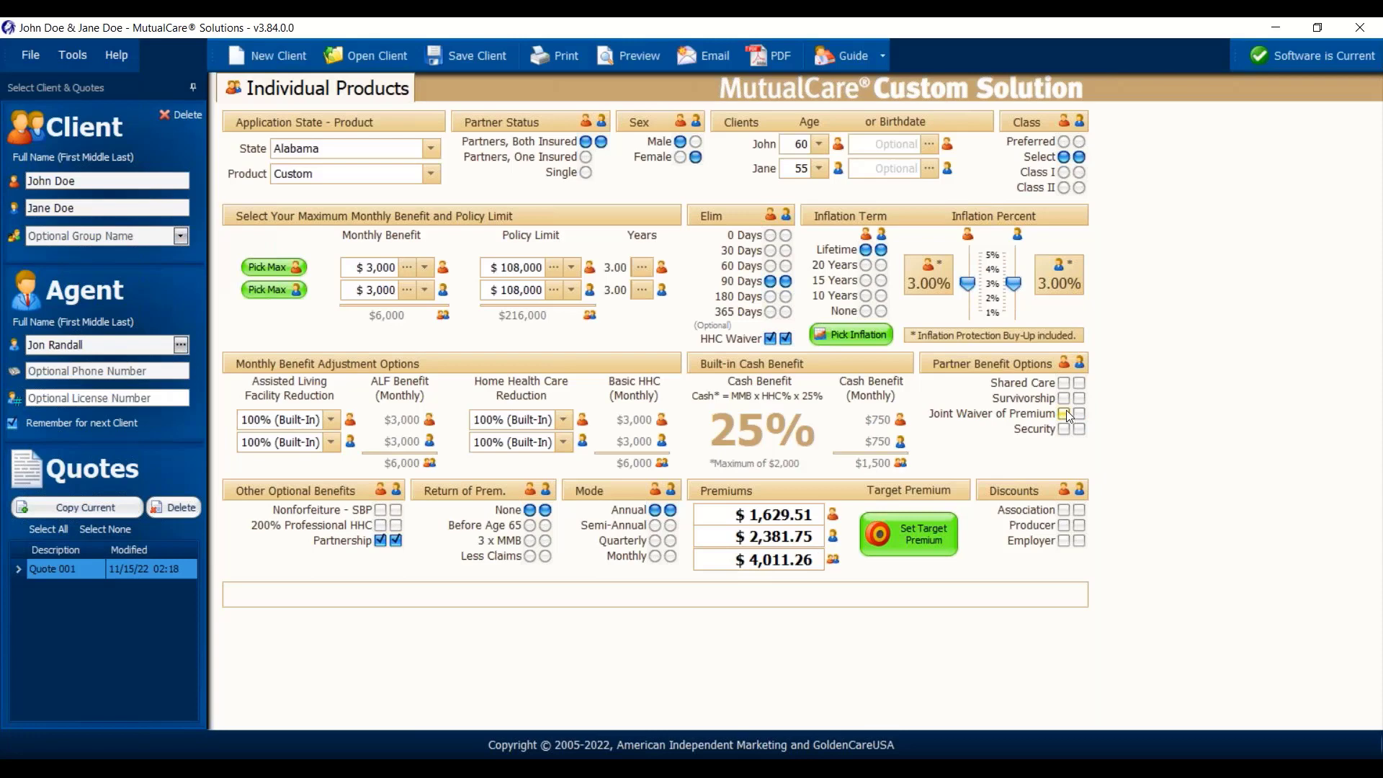
click(1065, 414)
click(1065, 413)
- Set Partner Status to 'Partners, One Insured' and add the Security Benefit to the single quote
click(1063, 430)
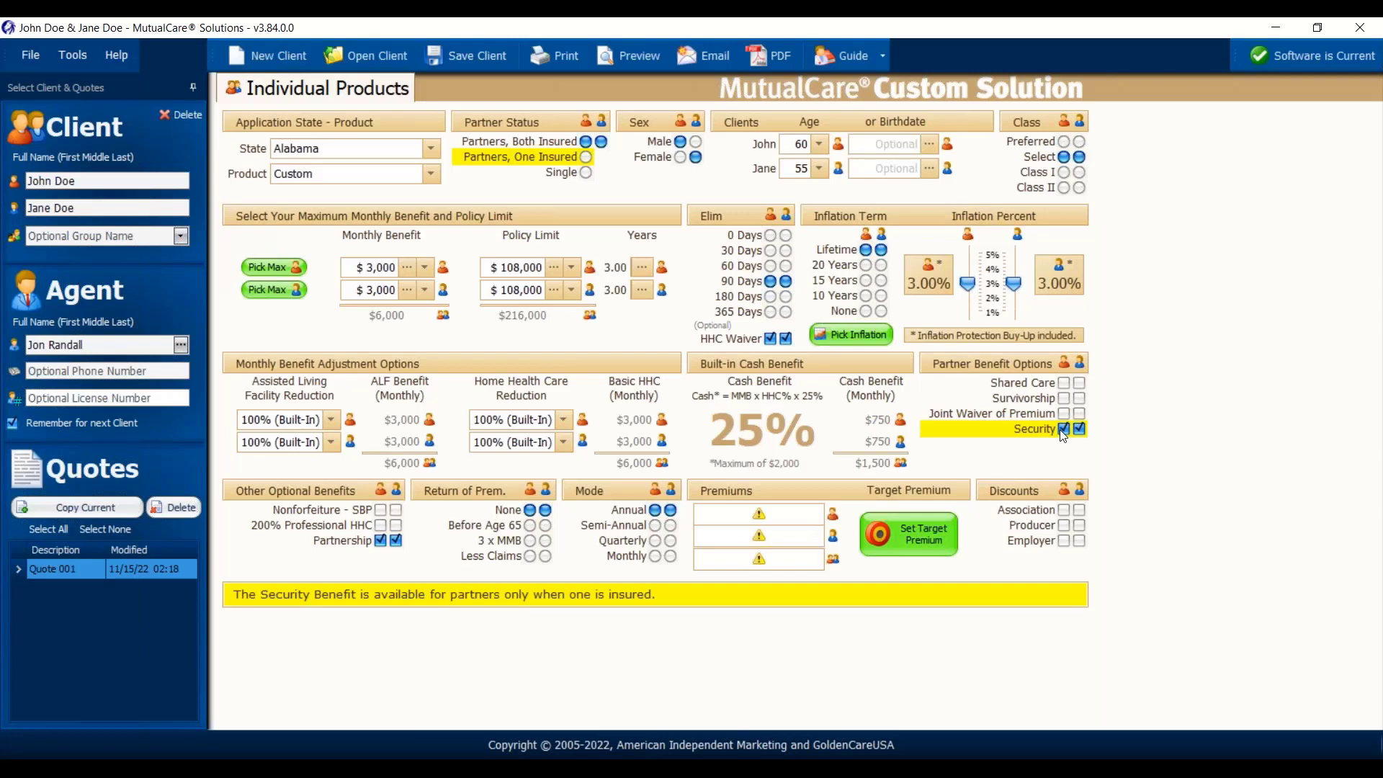
click(1063, 430)
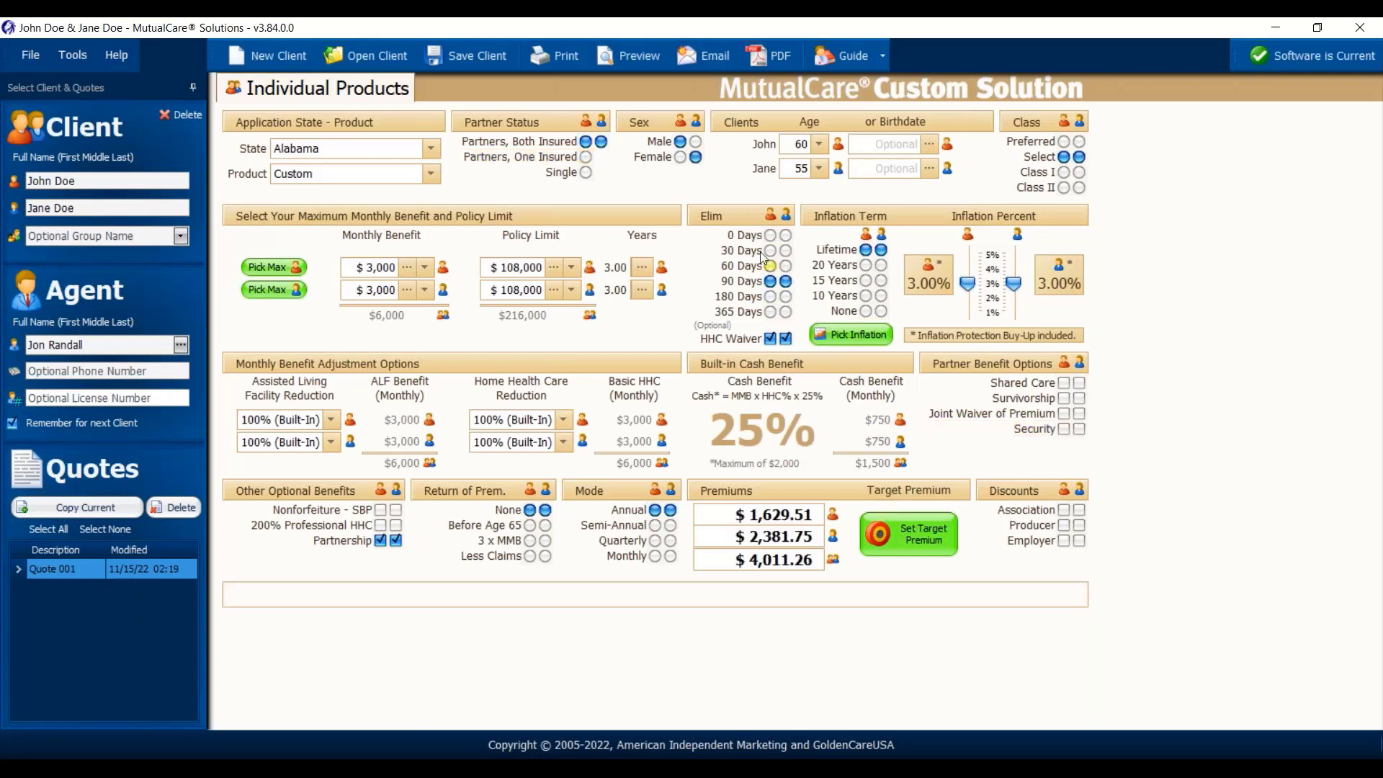
click(586, 157)
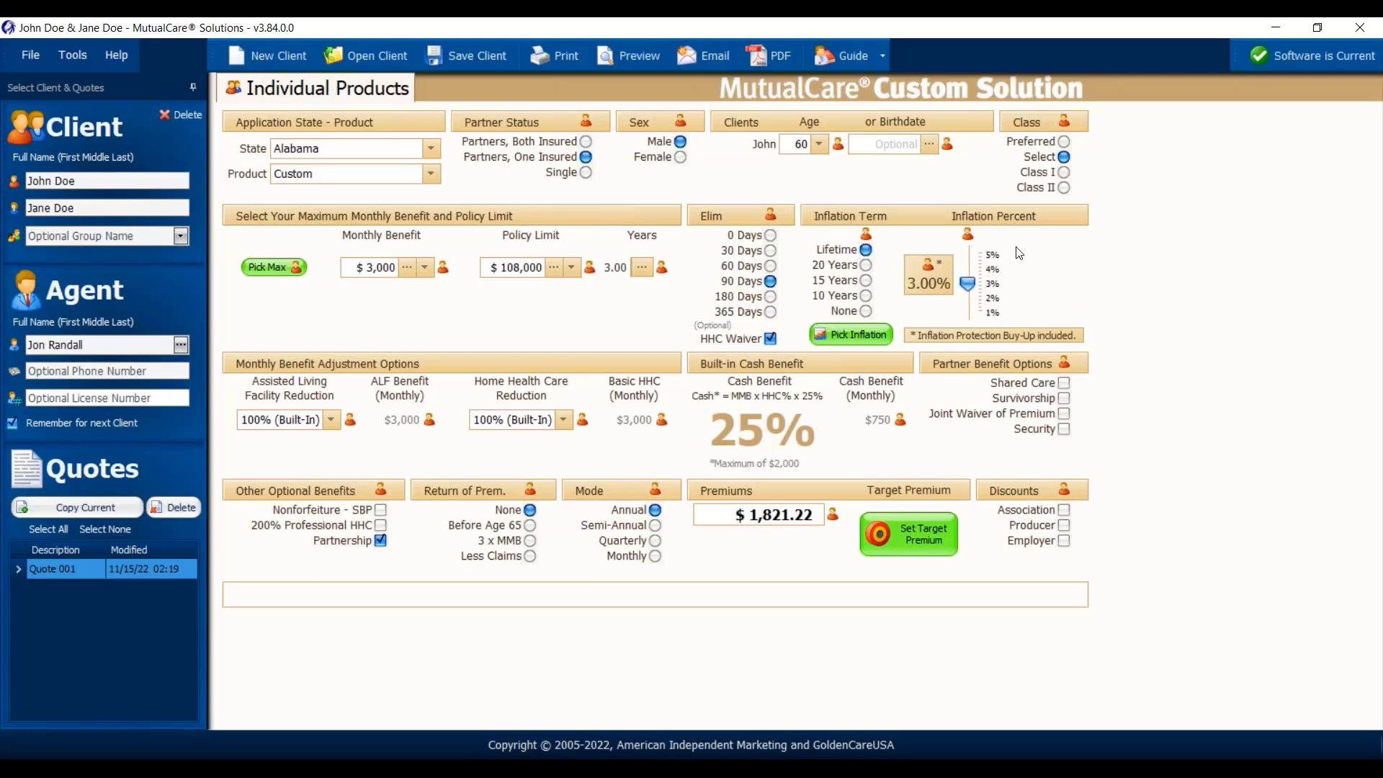
click(1065, 430)
- Drop the Security Benefit, insure both partners again, and compare Nonforfeiture - SBP, leaving it off
click(1064, 430)
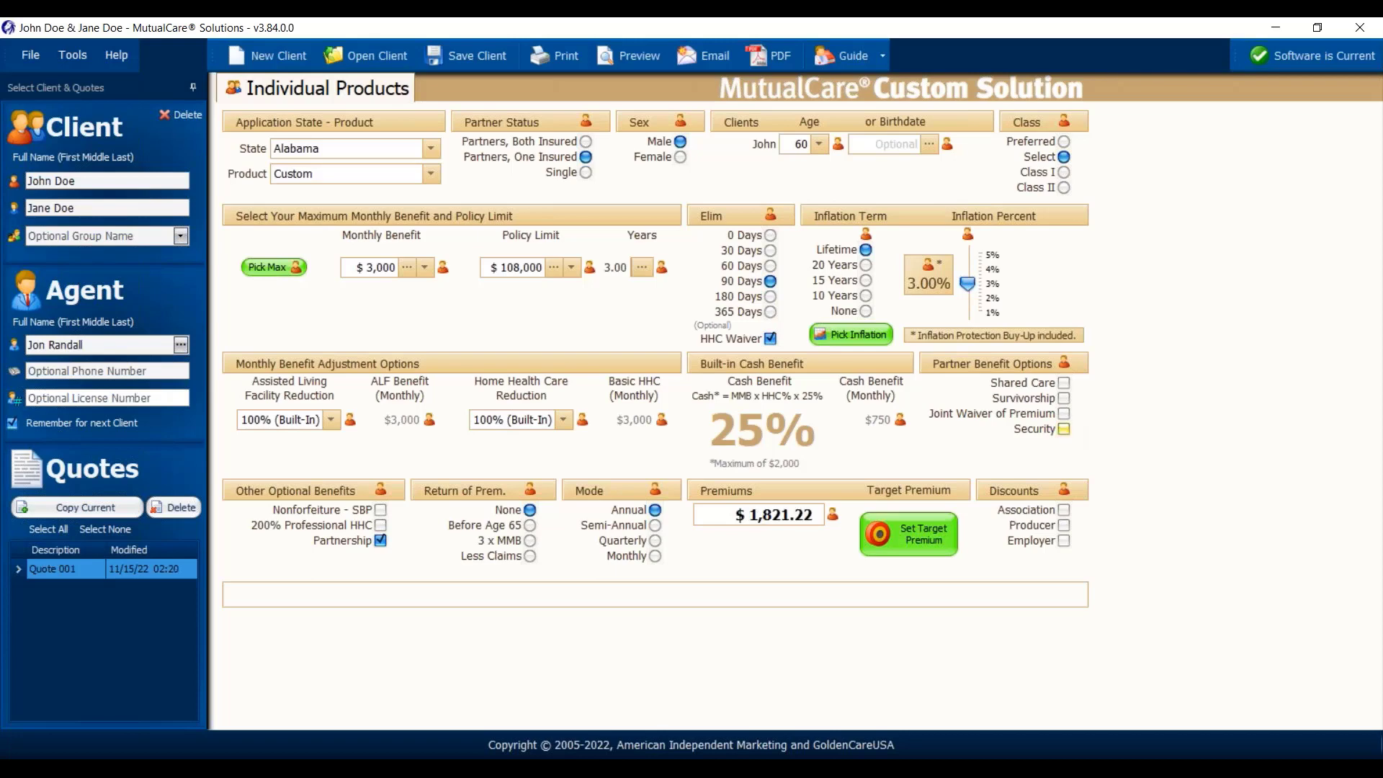
click(680, 158)
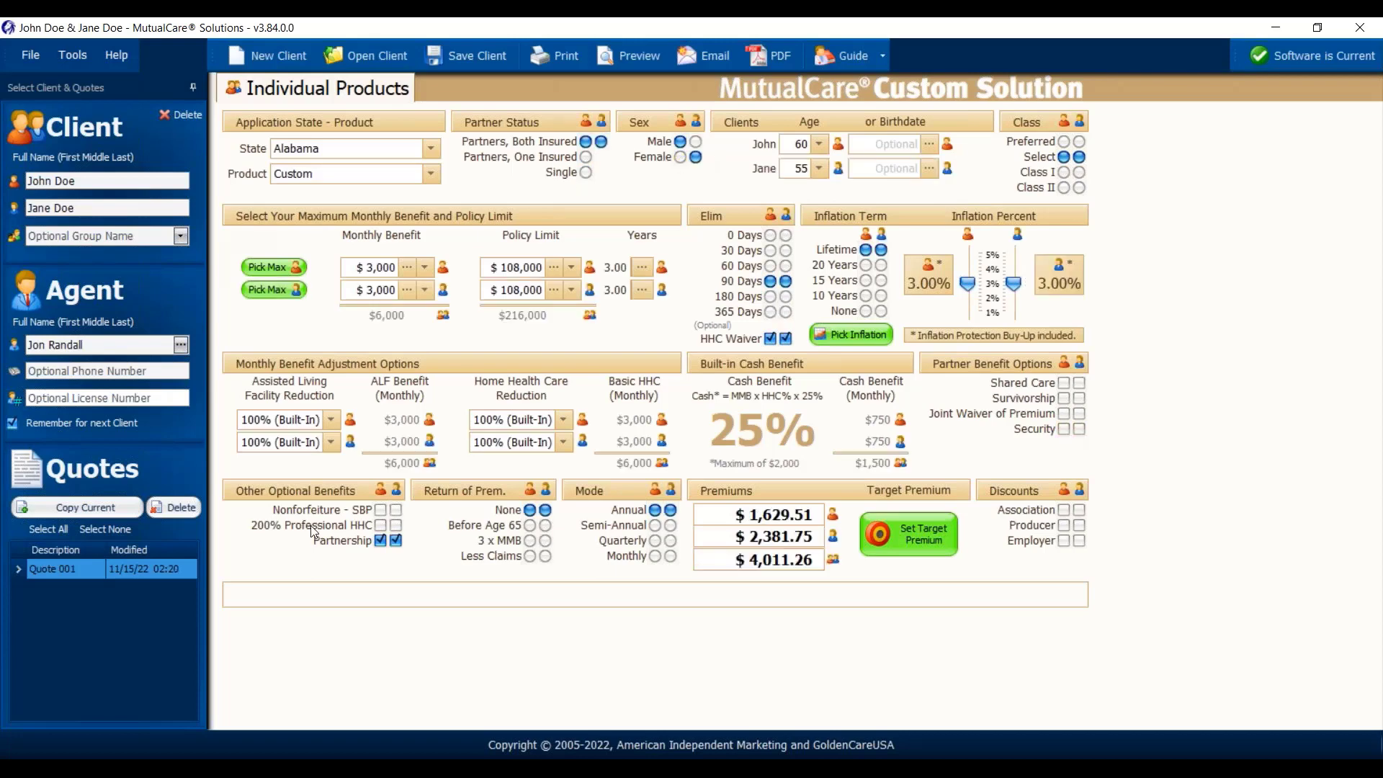
click(380, 510)
click(380, 510)
click(380, 510)
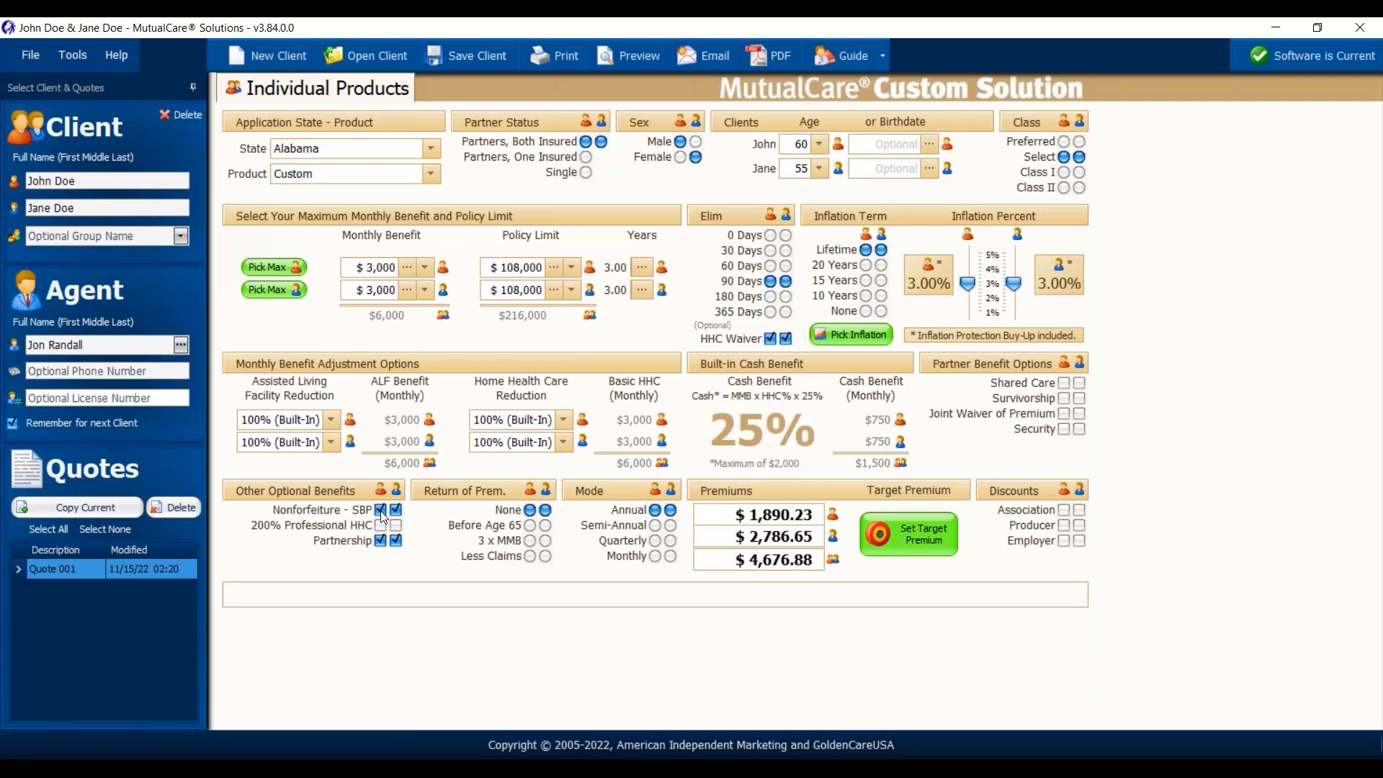
click(380, 510)
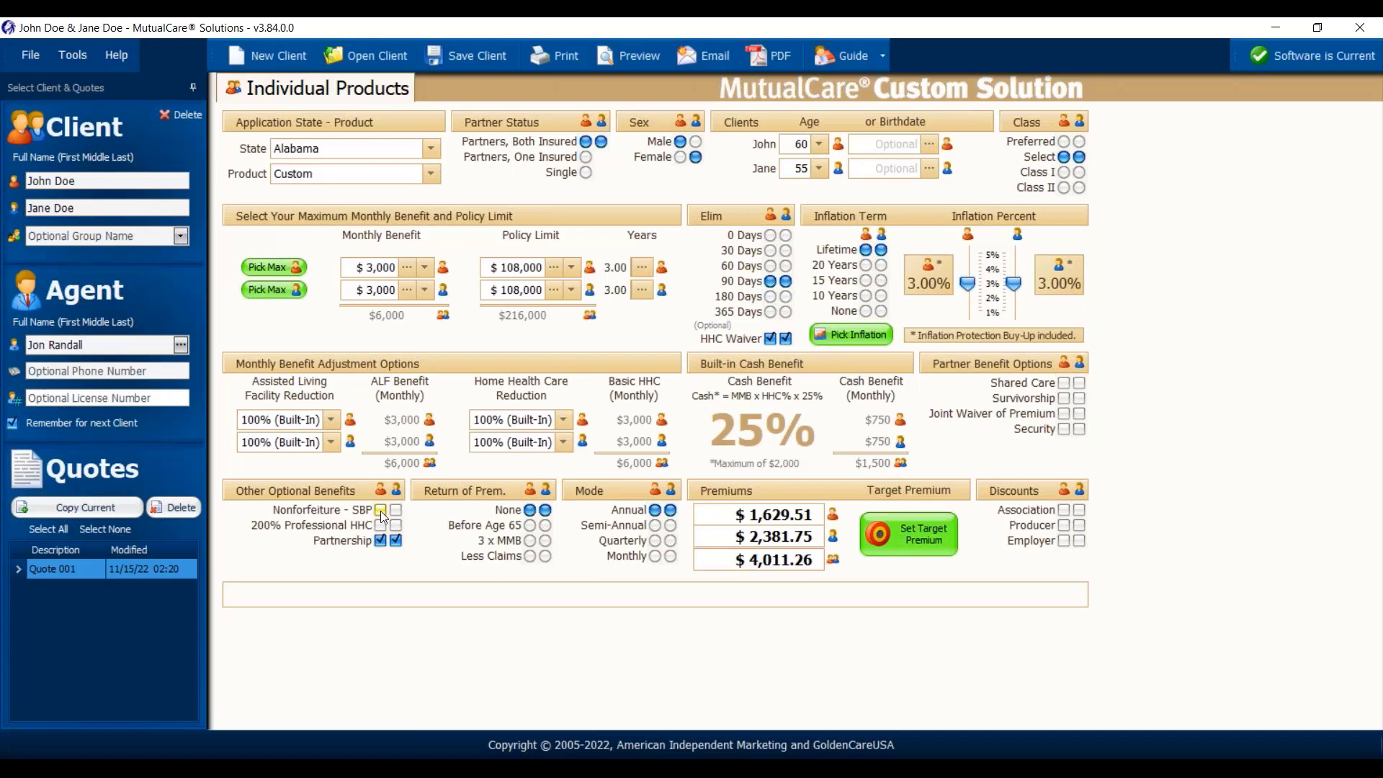
click(381, 510)
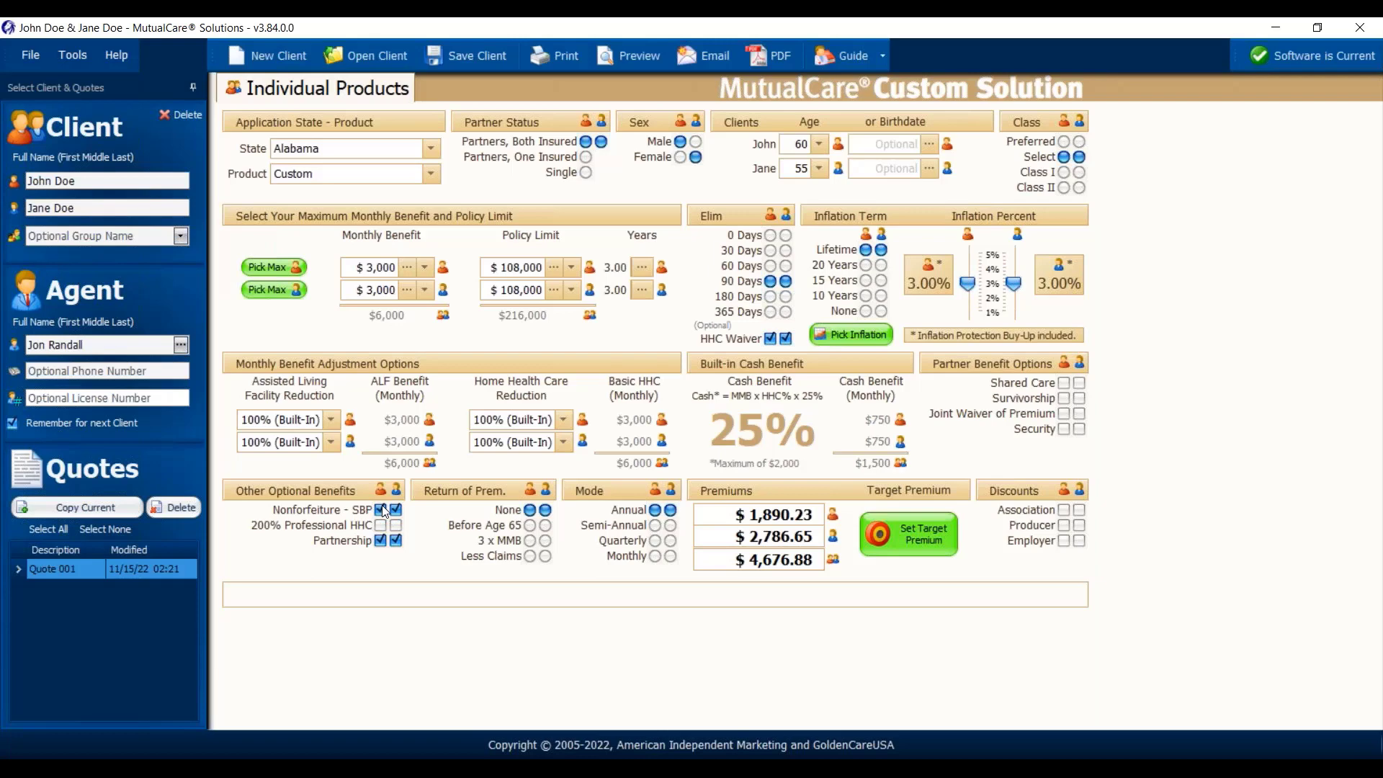
click(381, 510)
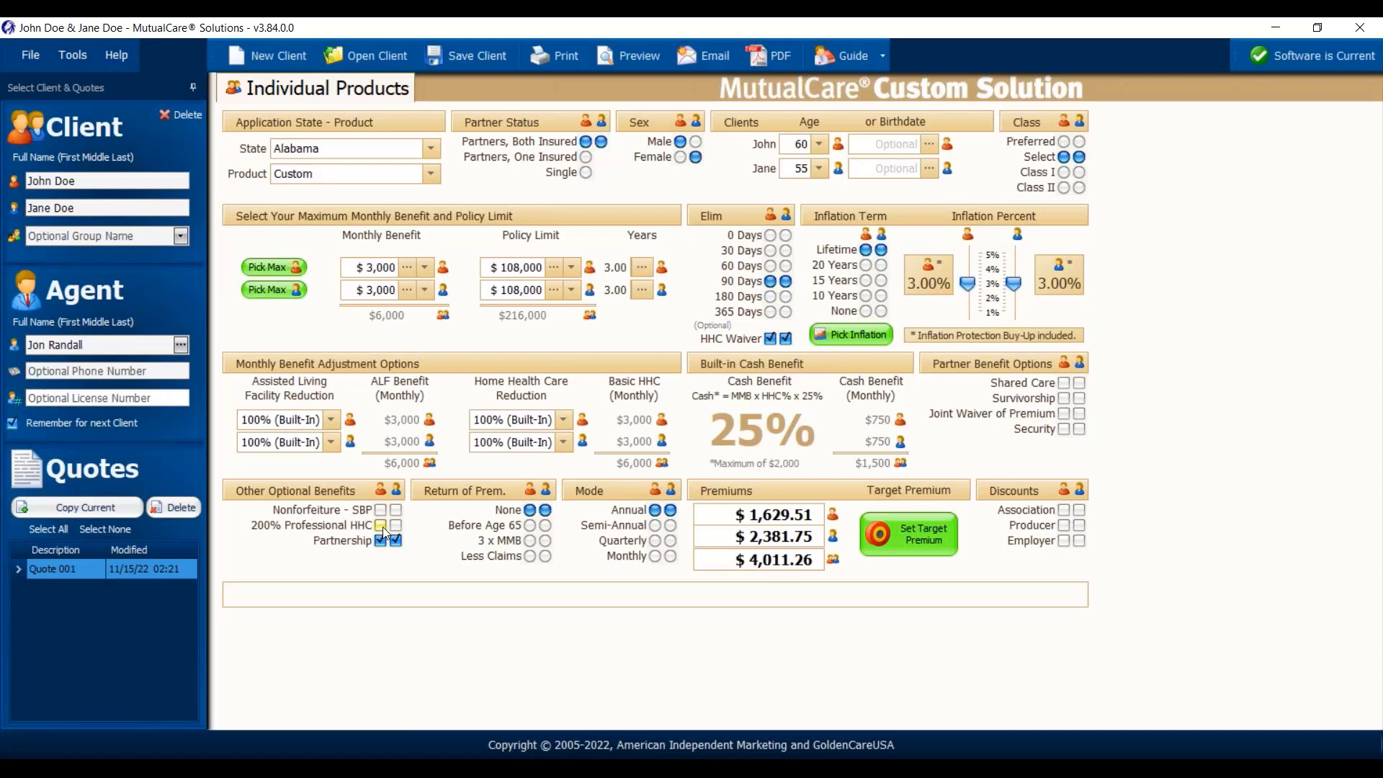
- Turn on 200% Professional HHC for both partners, comparing premiums with it off, leaving it enabled
click(381, 527)
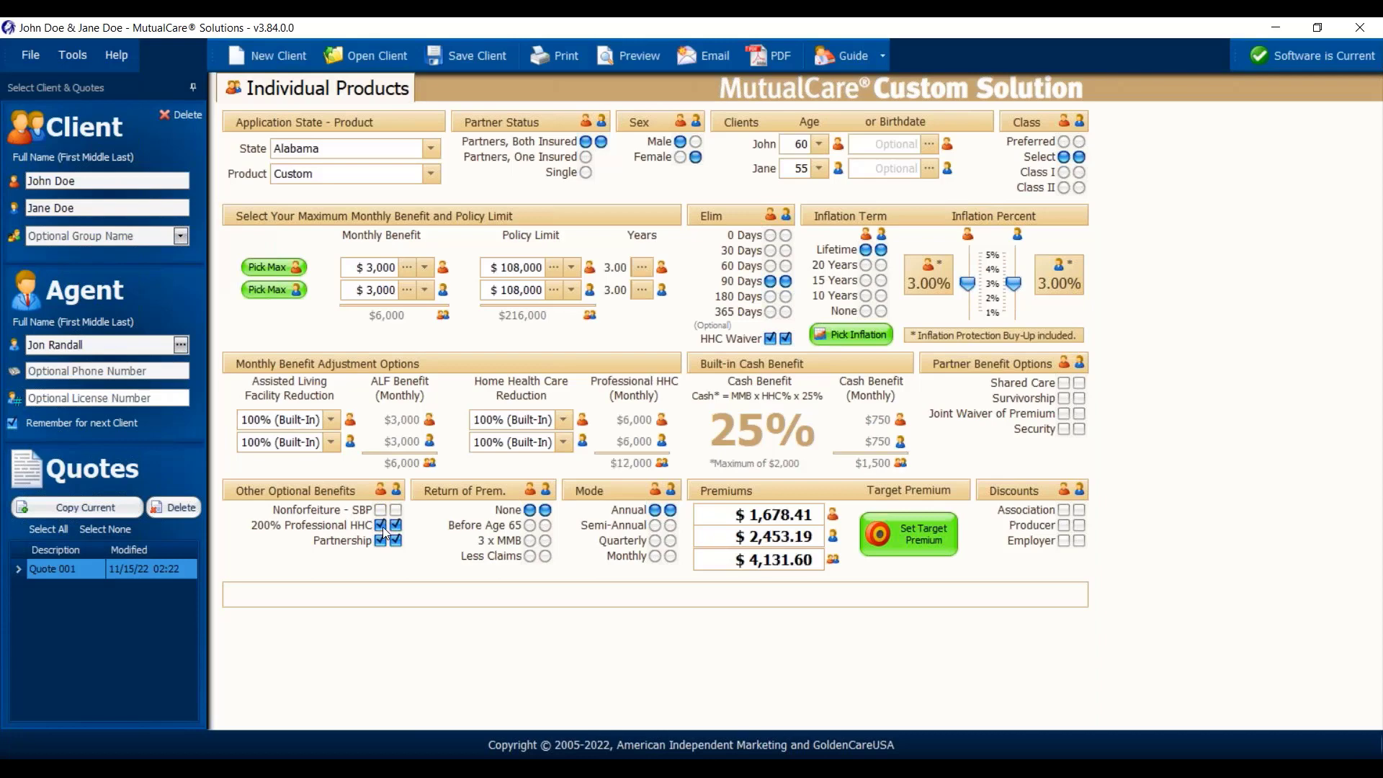
click(381, 526)
click(382, 526)
click(381, 521)
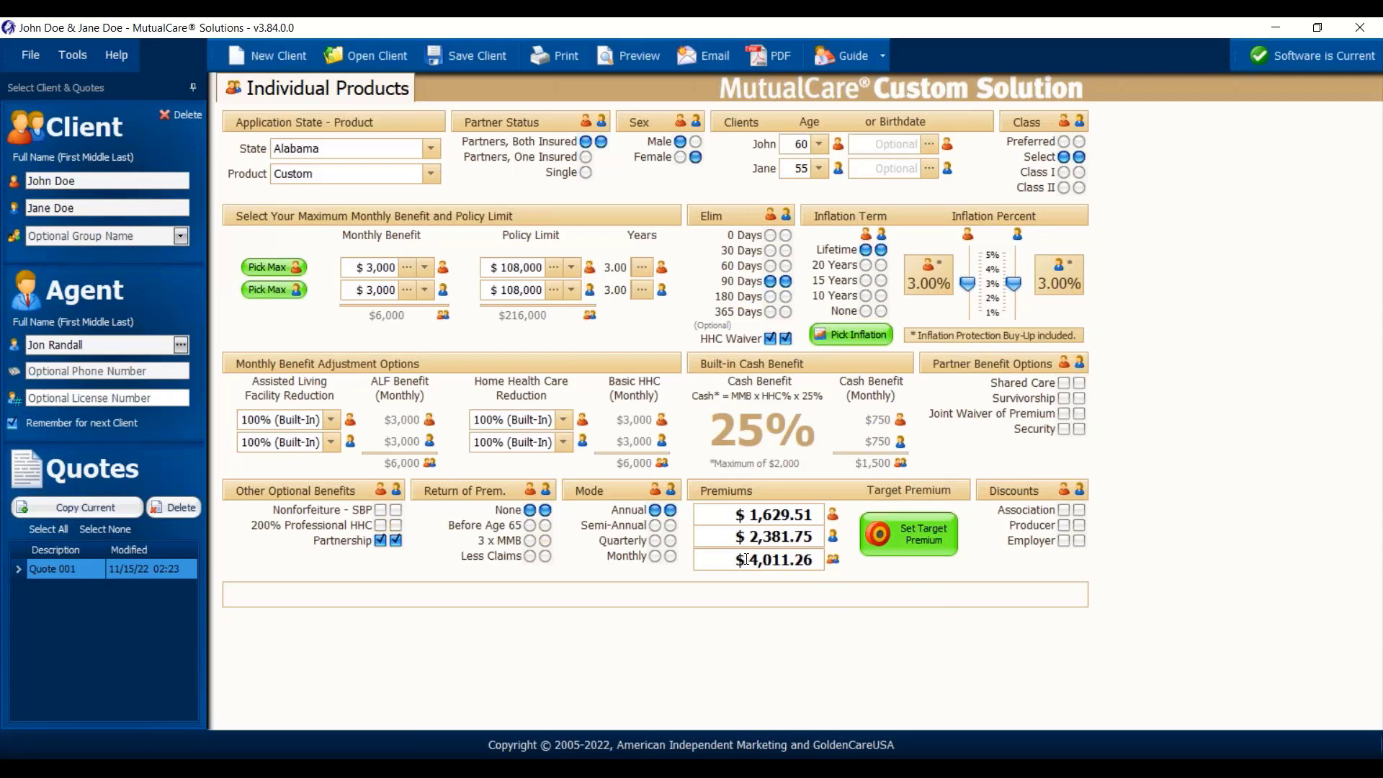
click(381, 526)
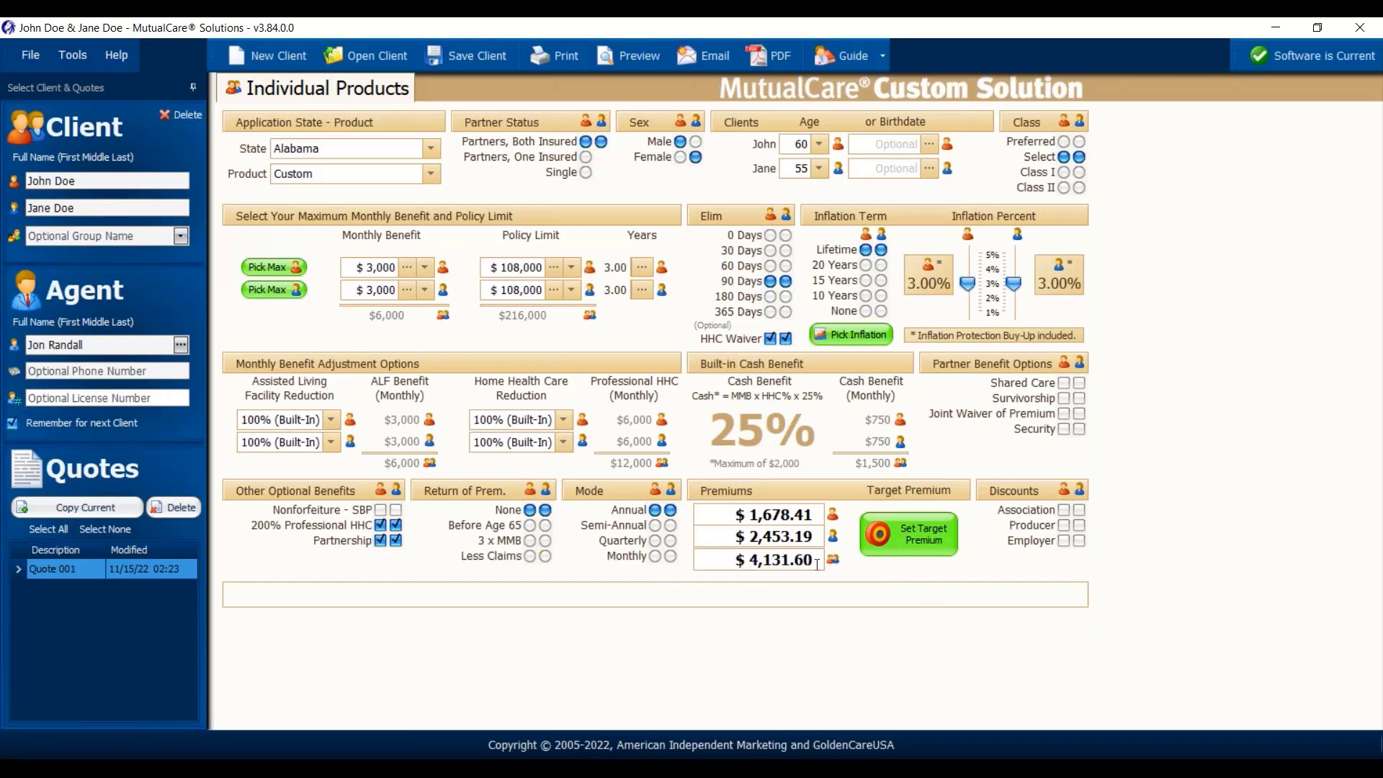
click(531, 526)
click(530, 511)
click(530, 526)
click(533, 511)
click(529, 541)
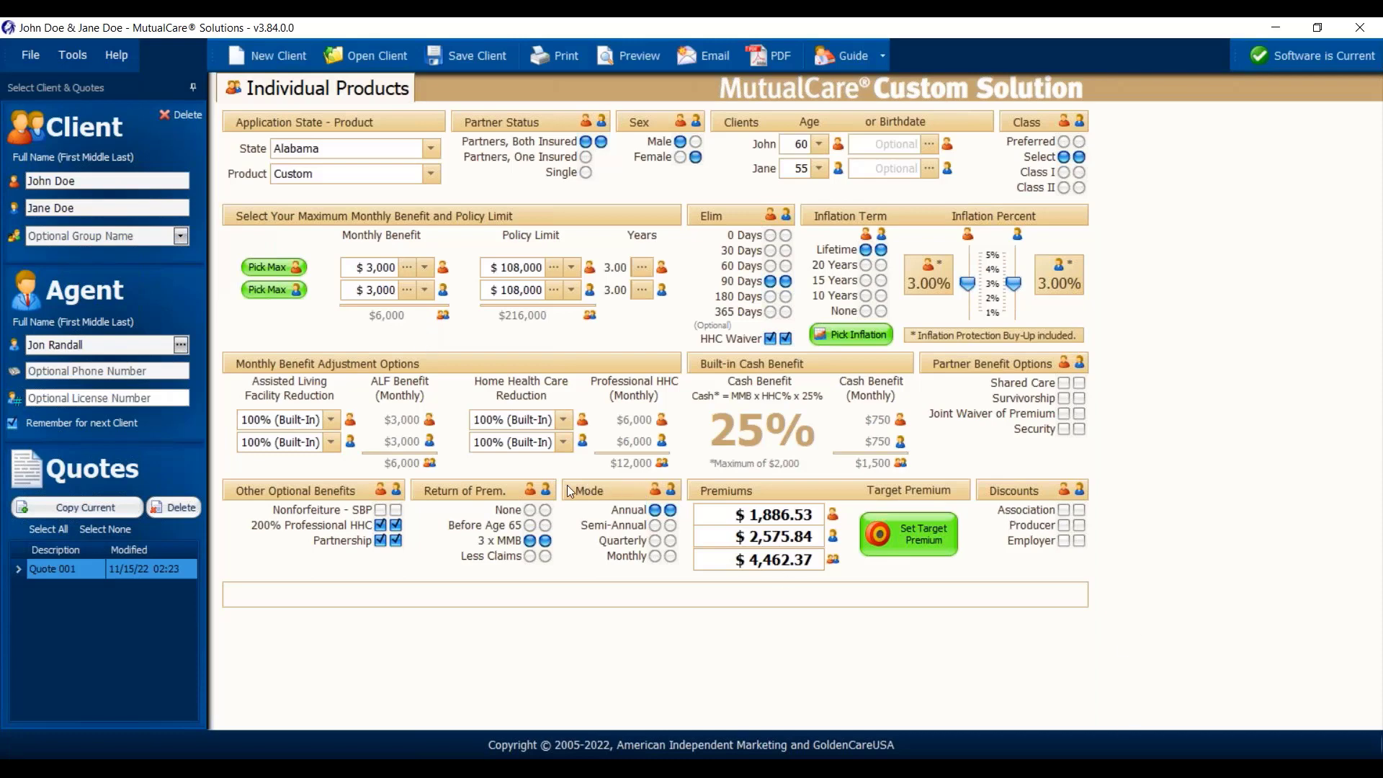
click(530, 510)
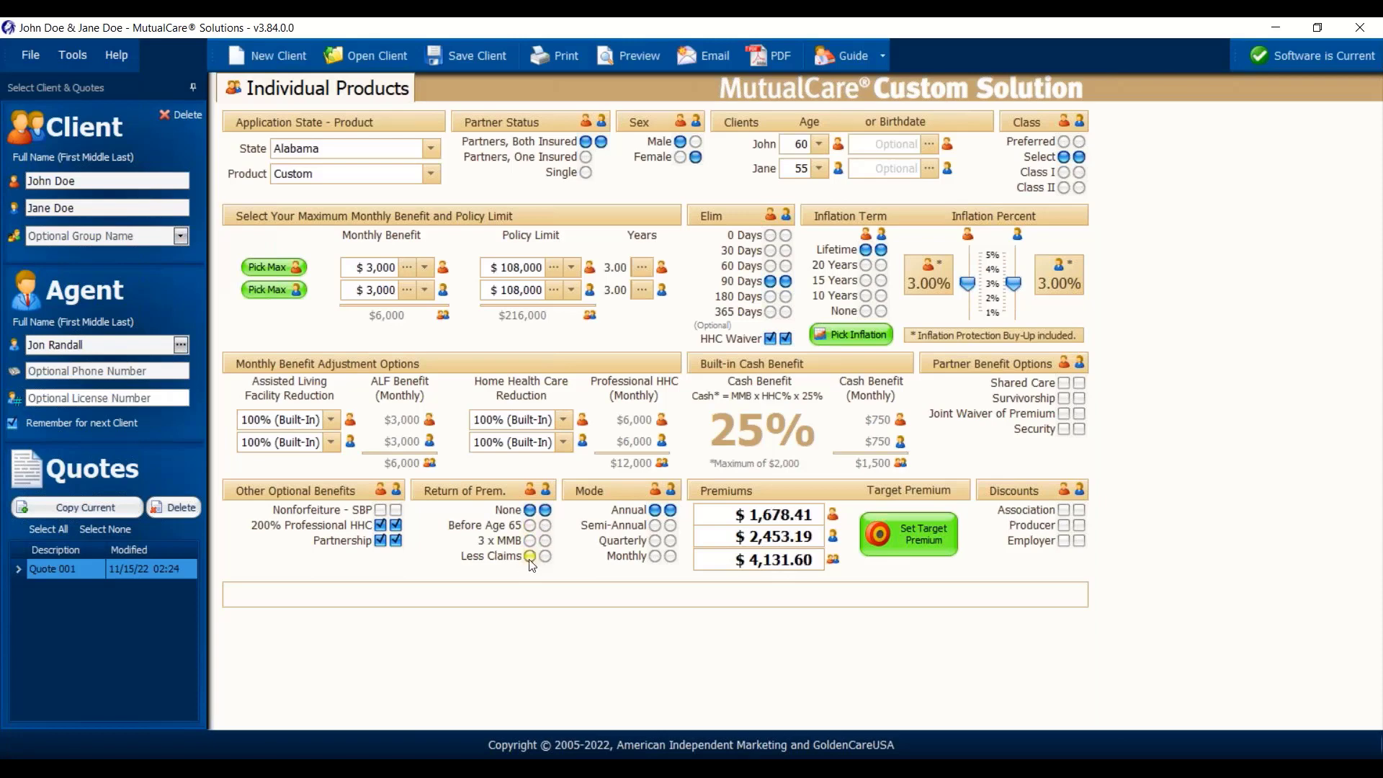
click(530, 556)
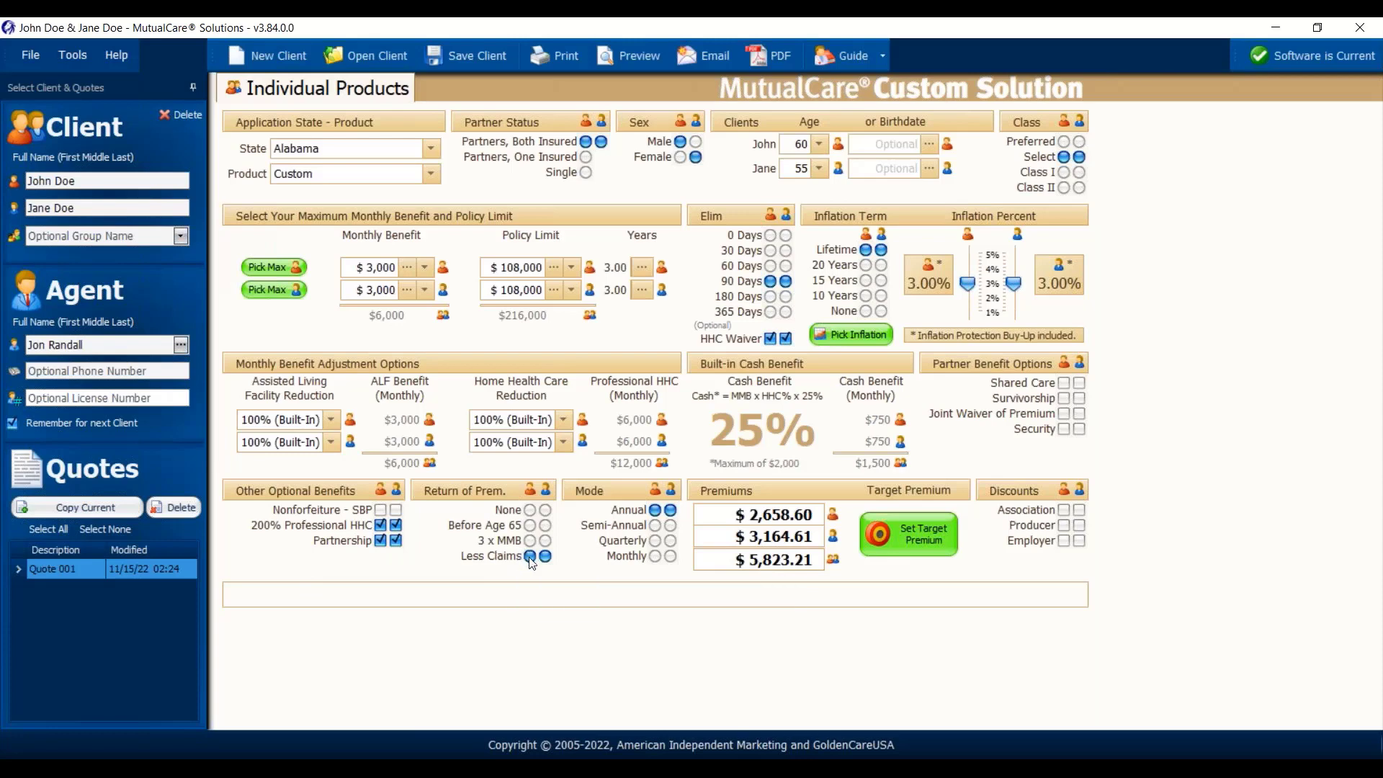
click(531, 511)
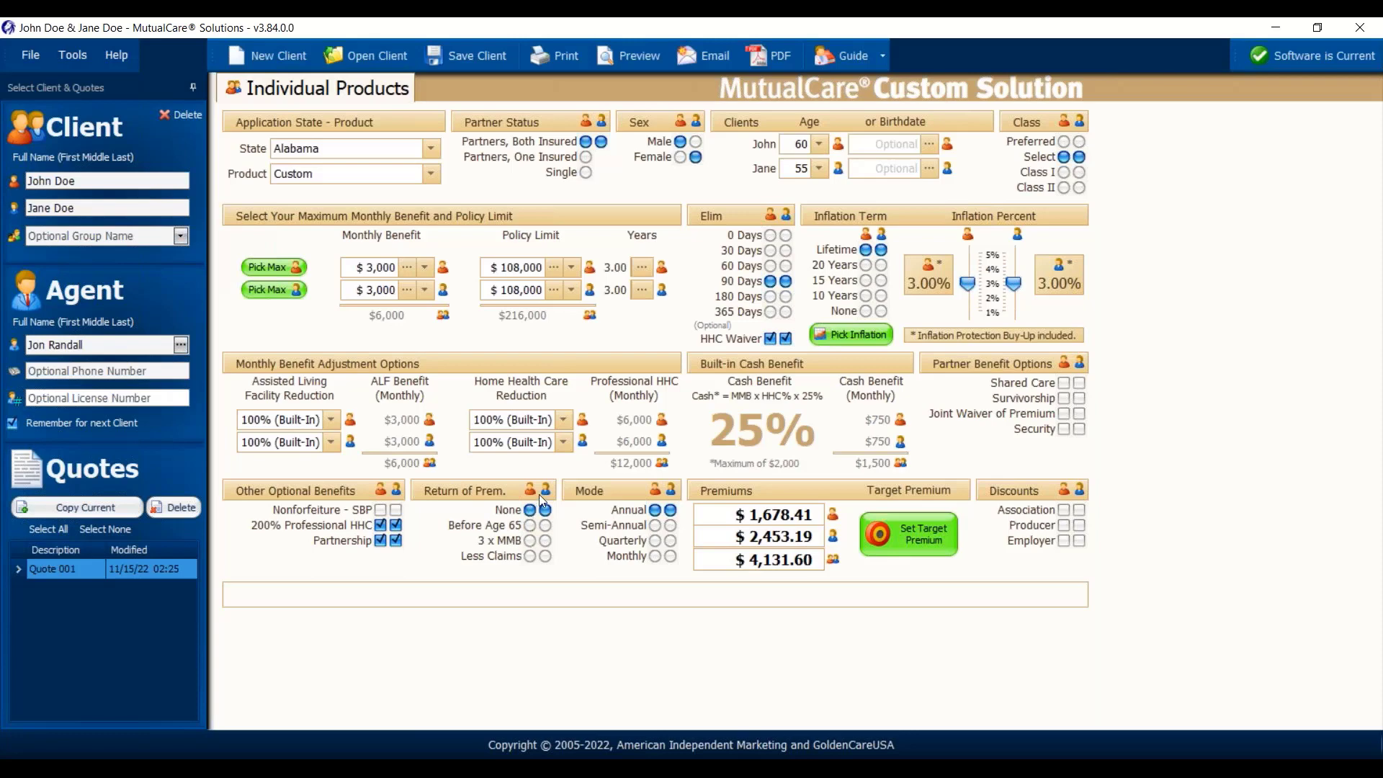
click(653, 526)
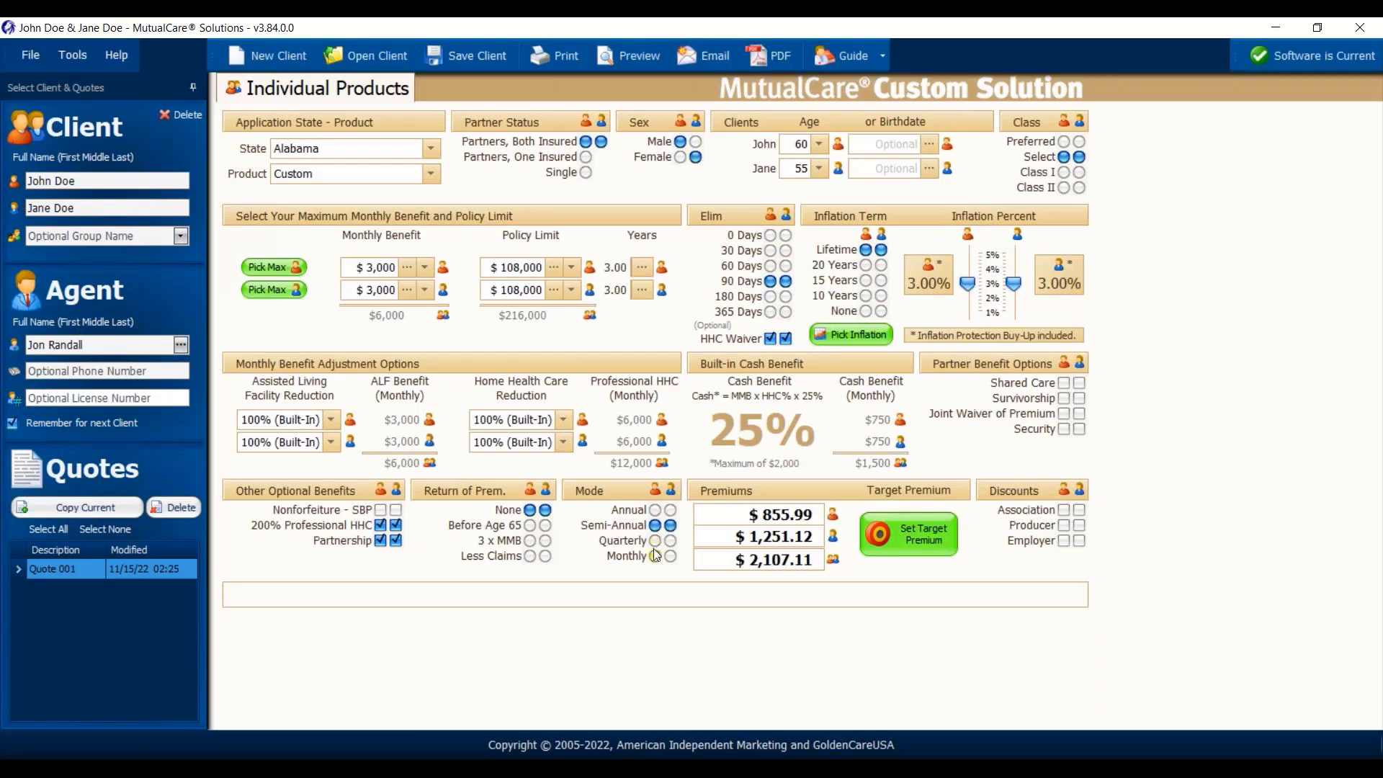
click(657, 541)
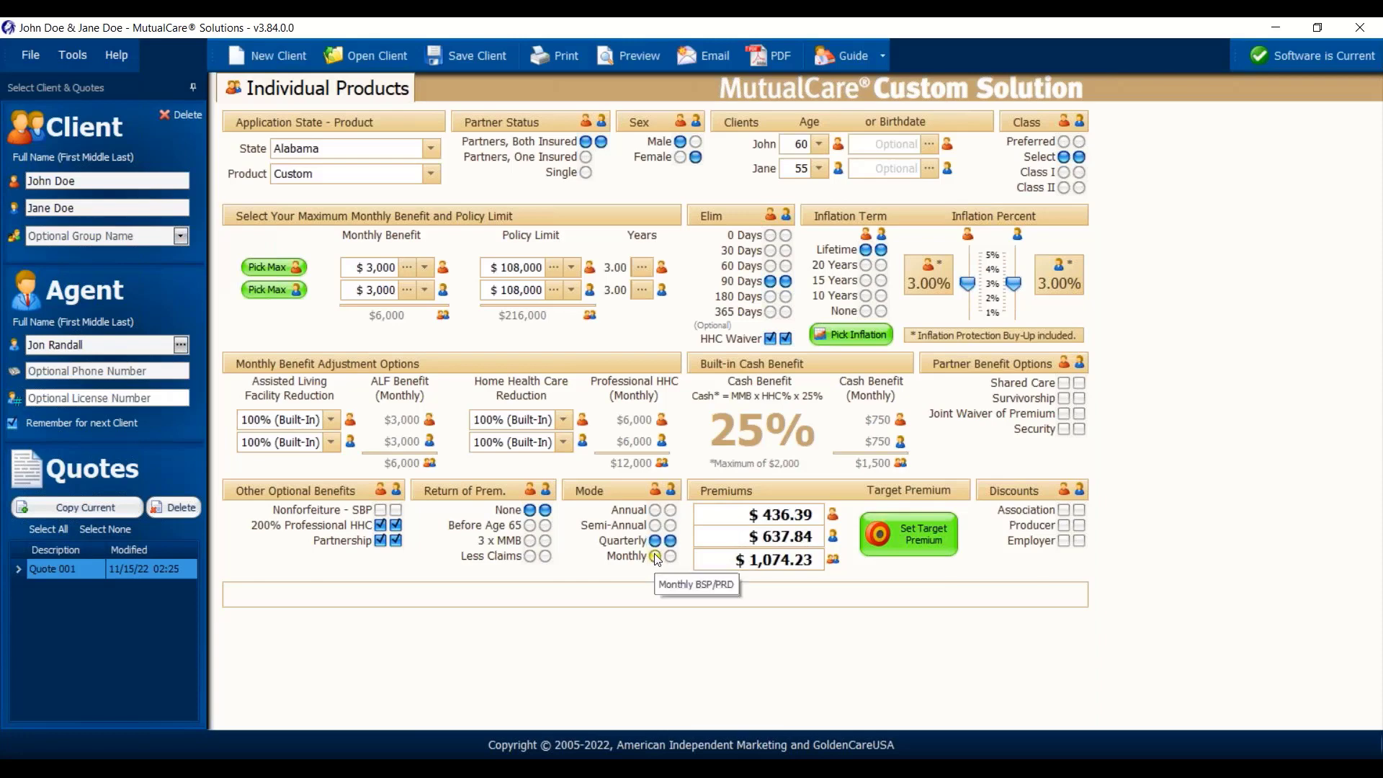
click(655, 556)
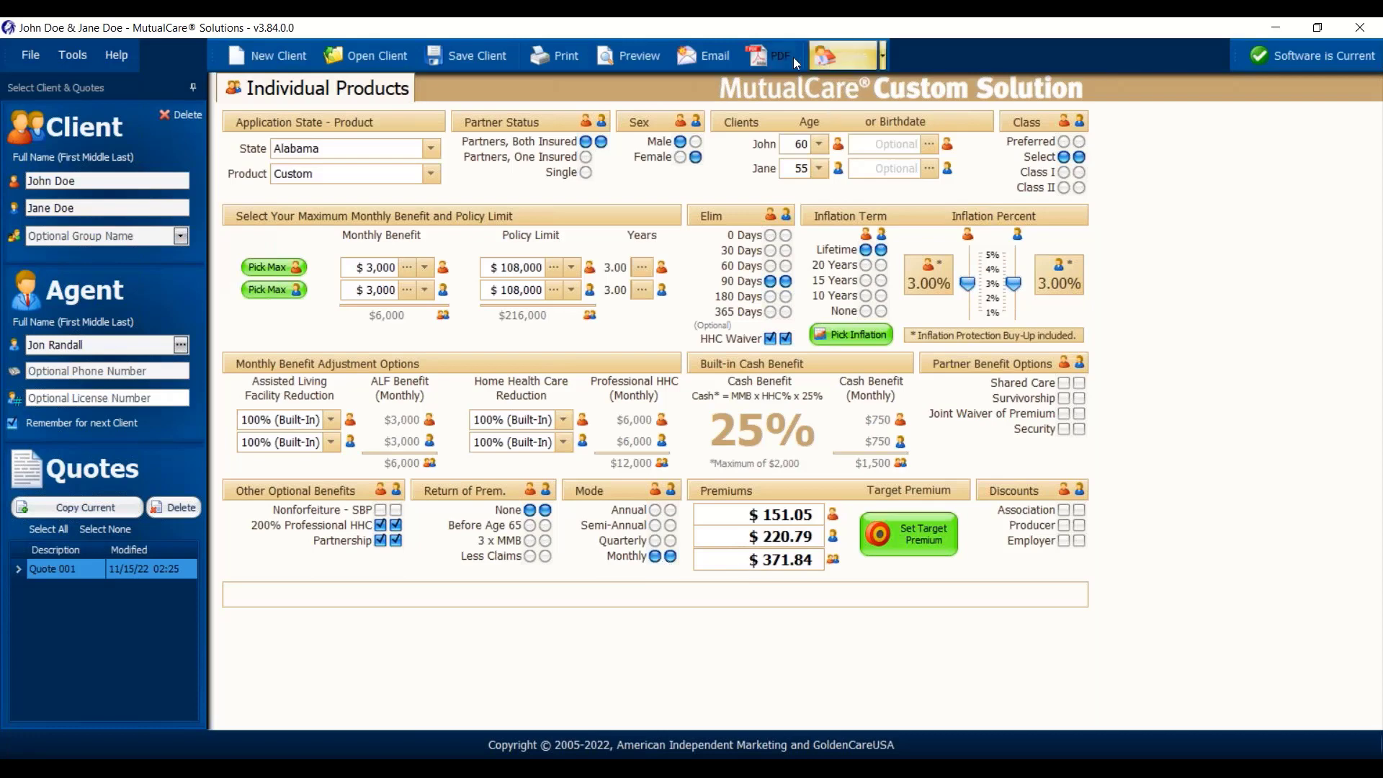
click(555, 56)
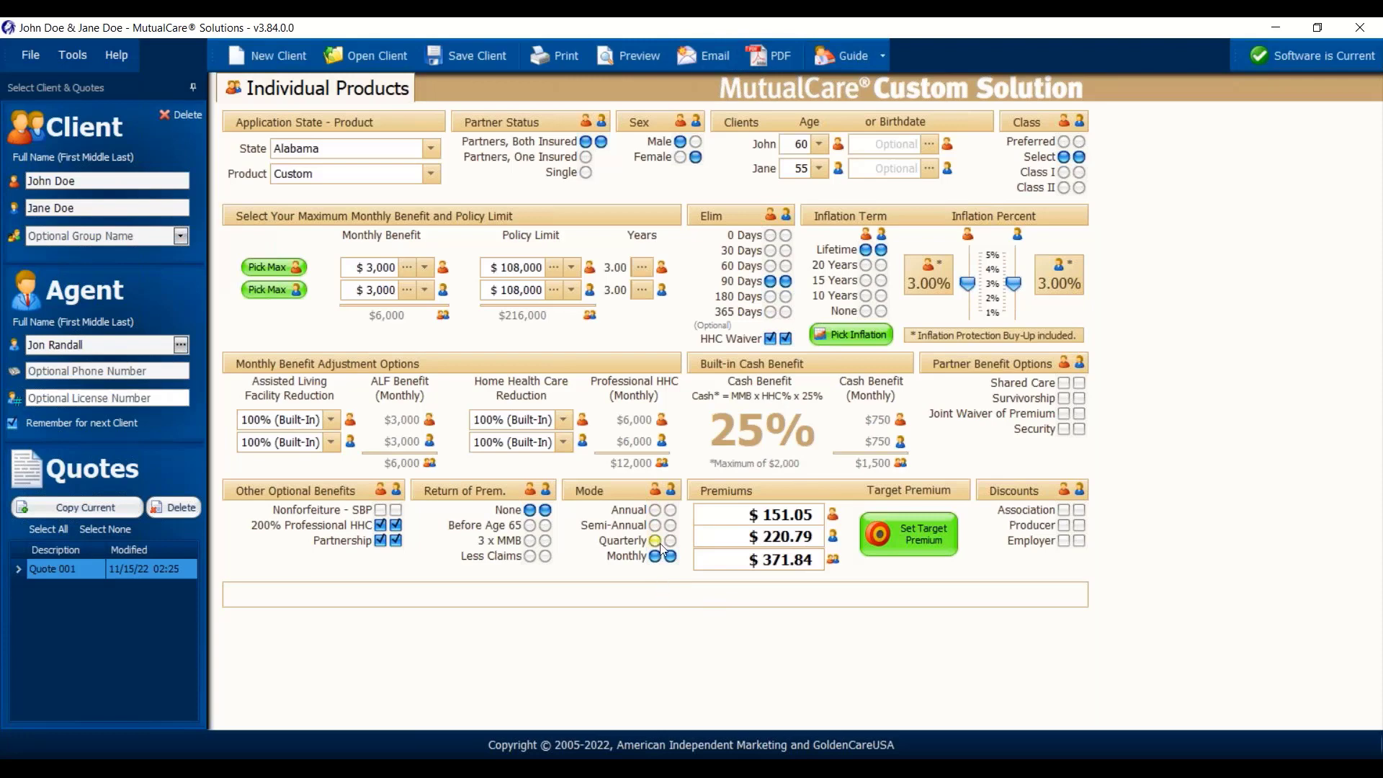
click(655, 510)
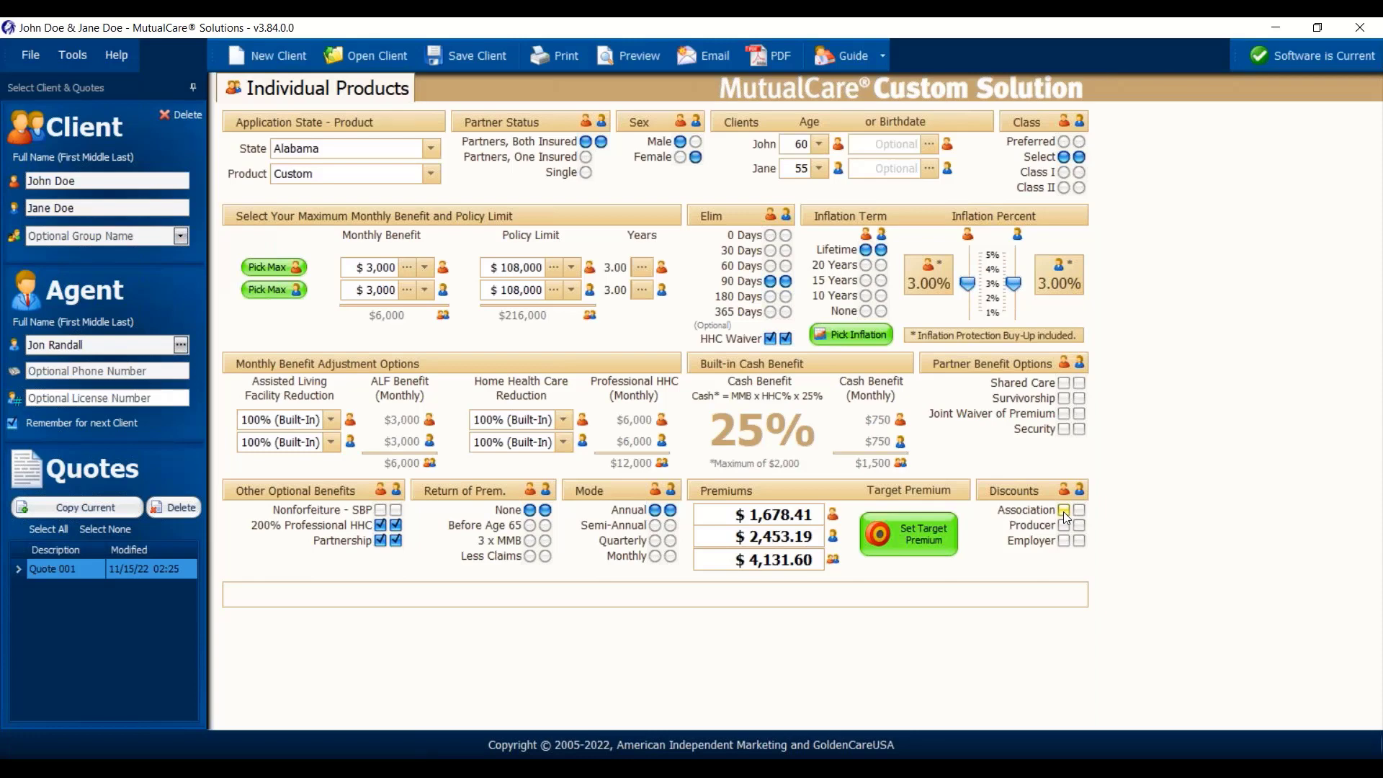
- Try the Producer and Employer discounts, leave both off, and copy the quote as Quote 002
click(1064, 525)
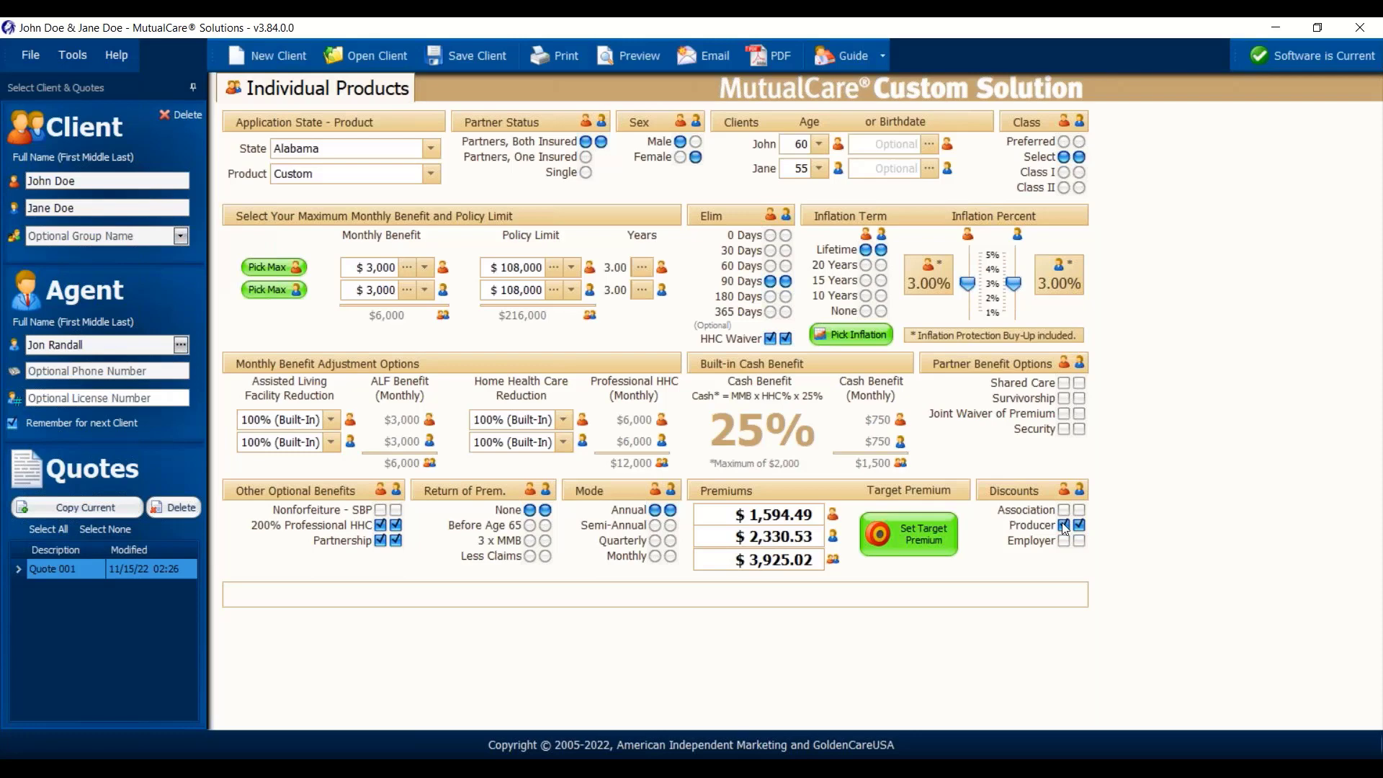
click(1064, 525)
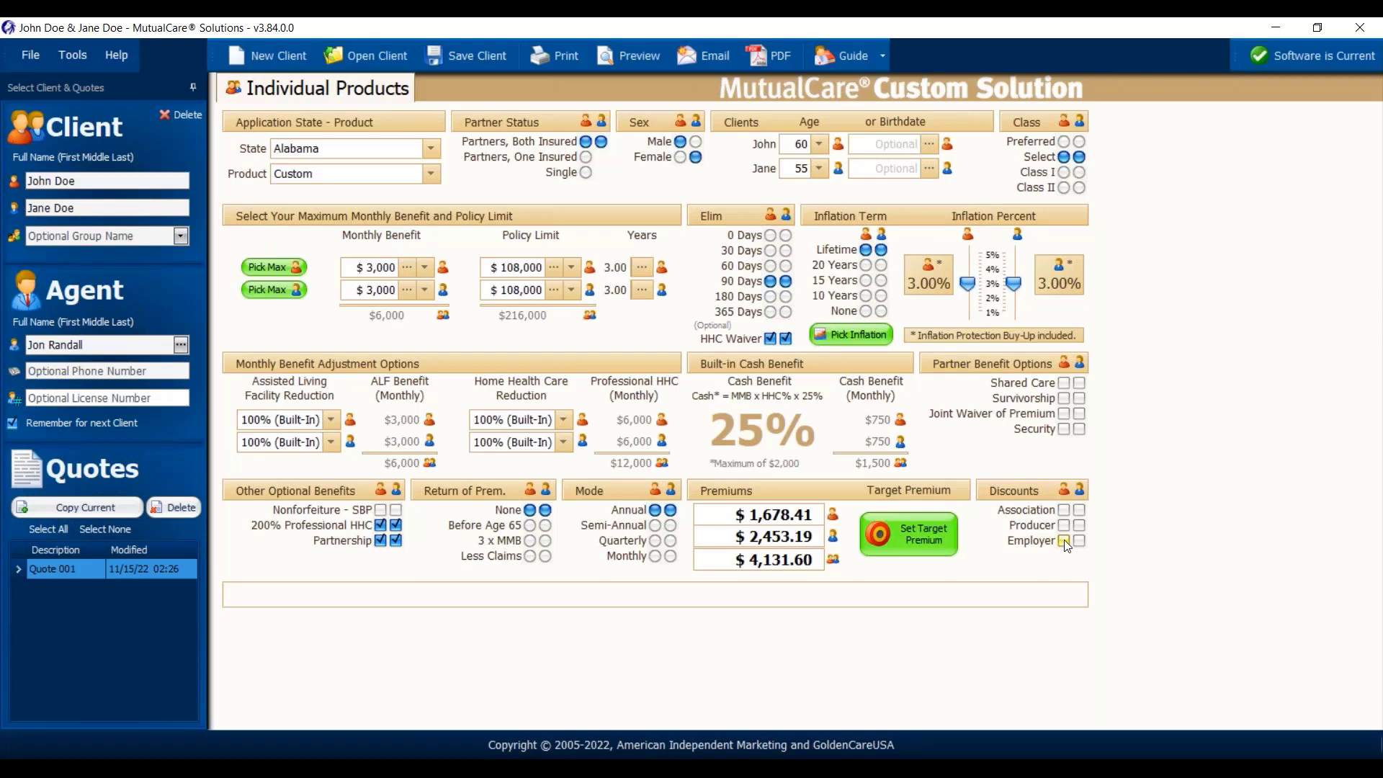
click(1065, 542)
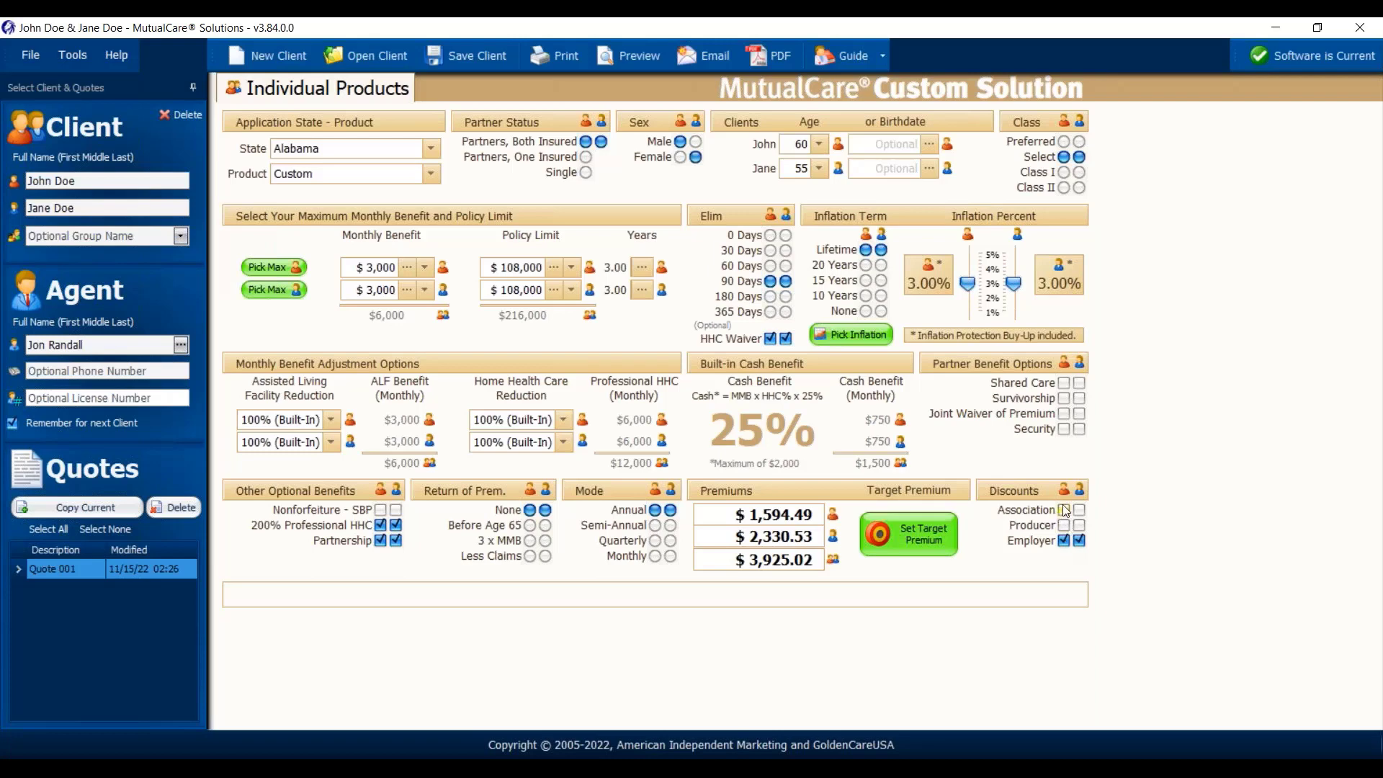
click(1064, 541)
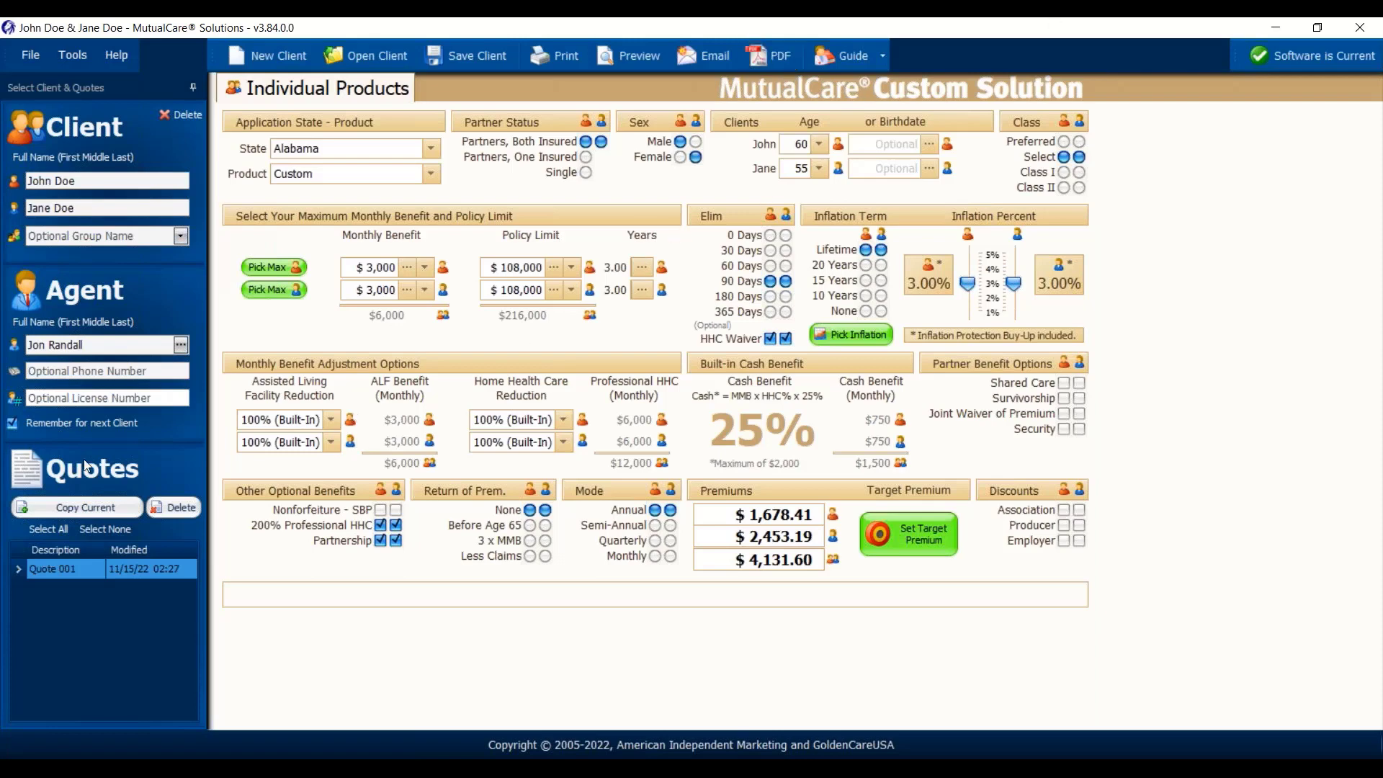
click(81, 508)
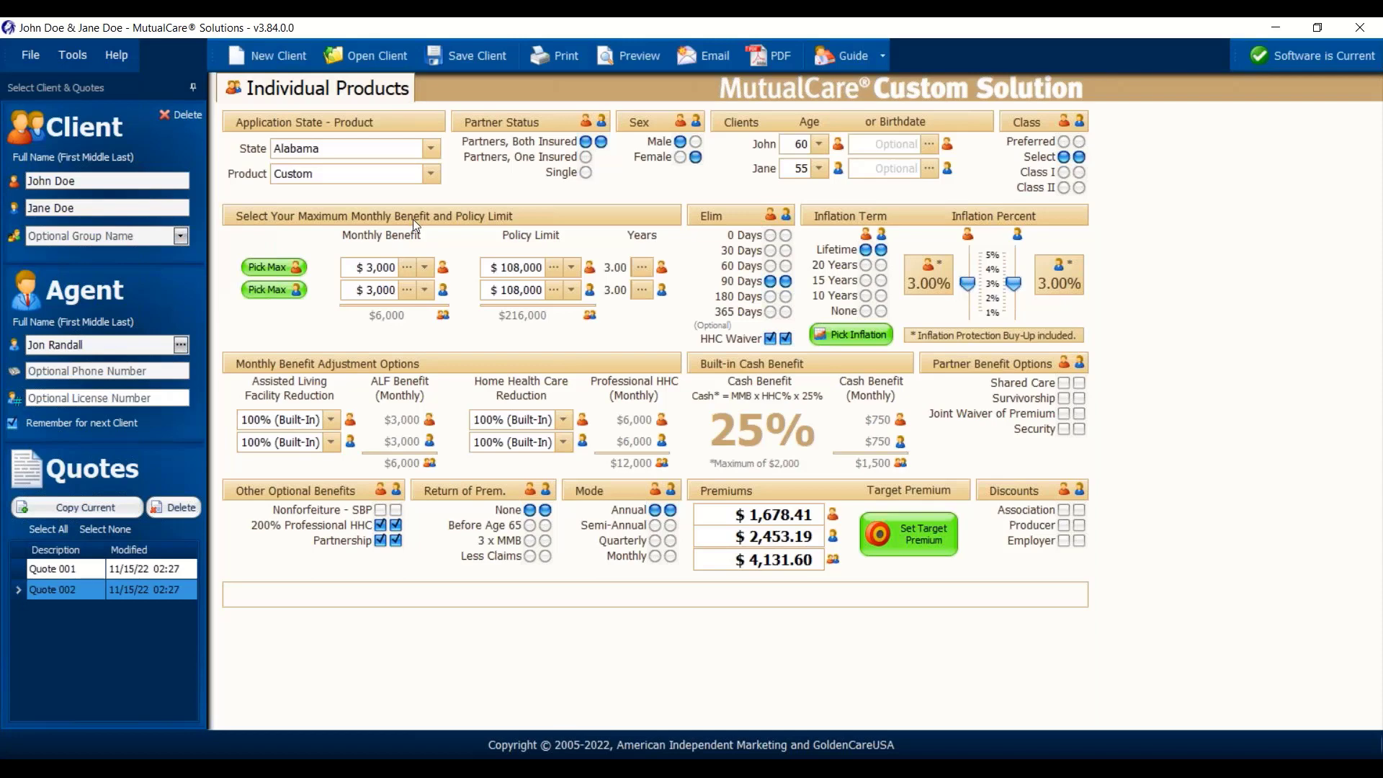
- Give both partners a $5,000 monthly benefit, $125,000 policy limit and 2% inflation
click(429, 266)
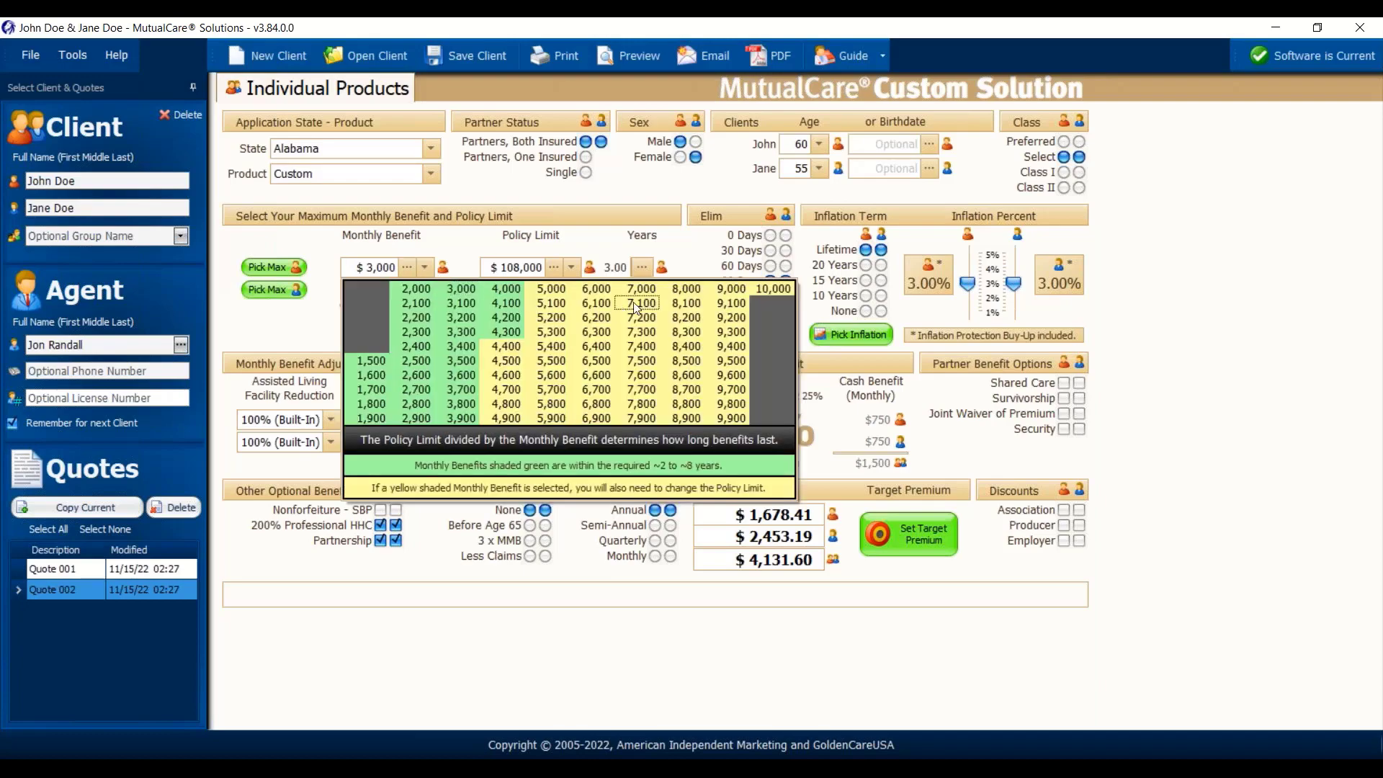
click(569, 289)
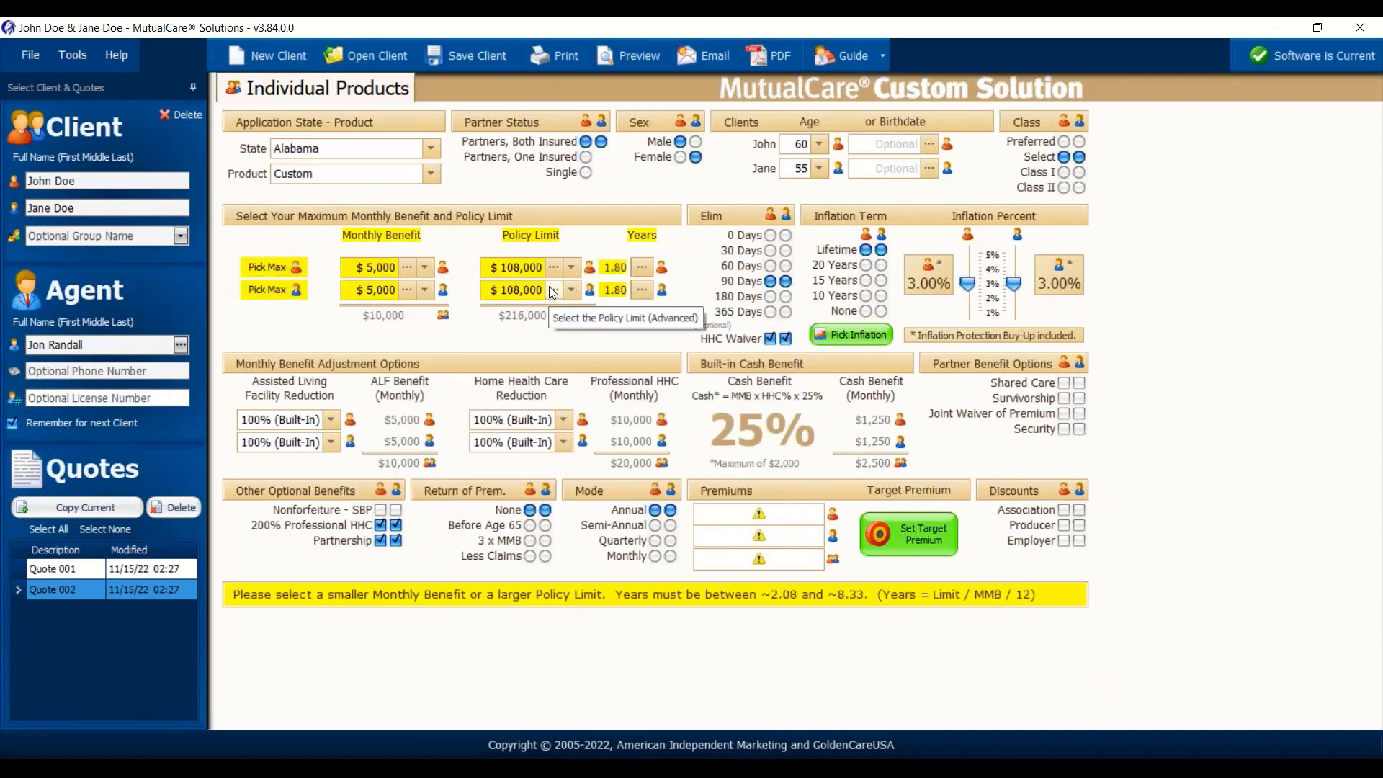
click(572, 268)
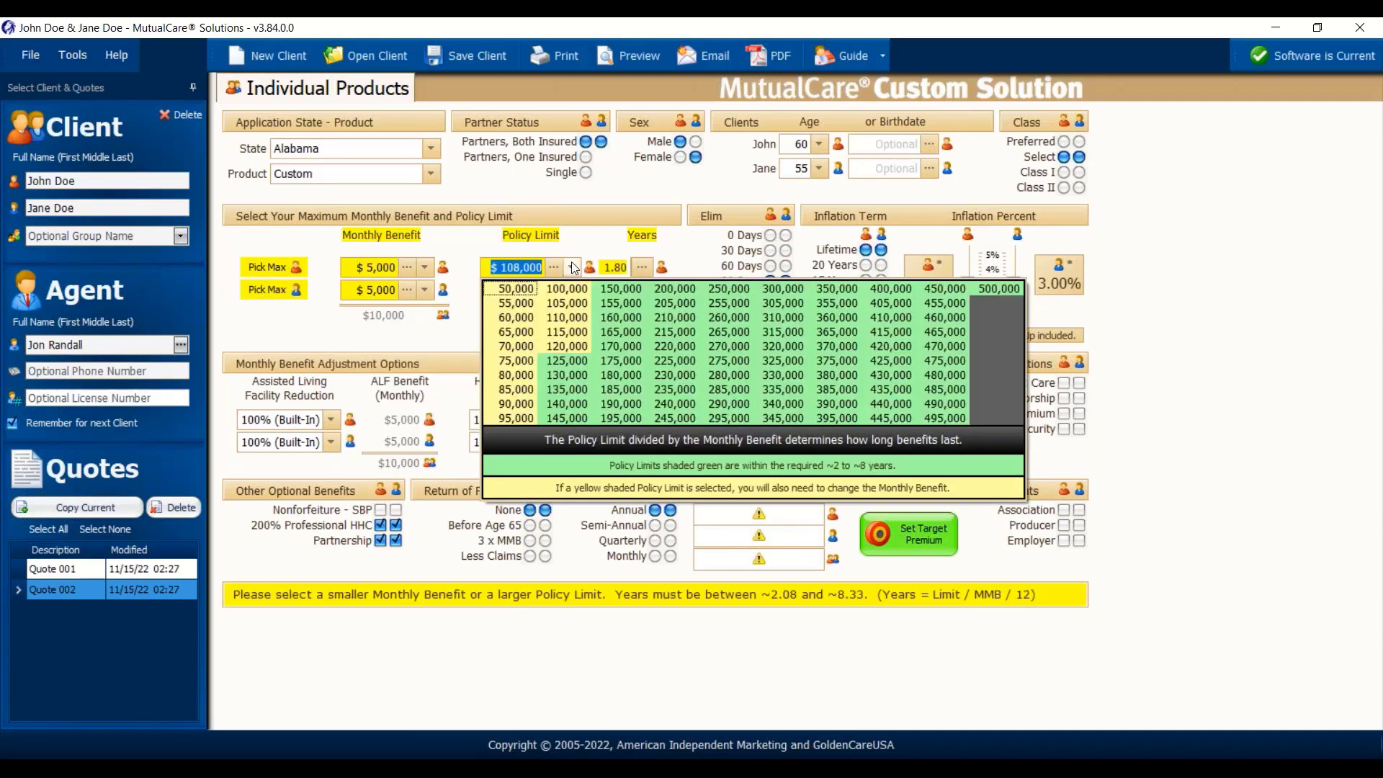
click(560, 359)
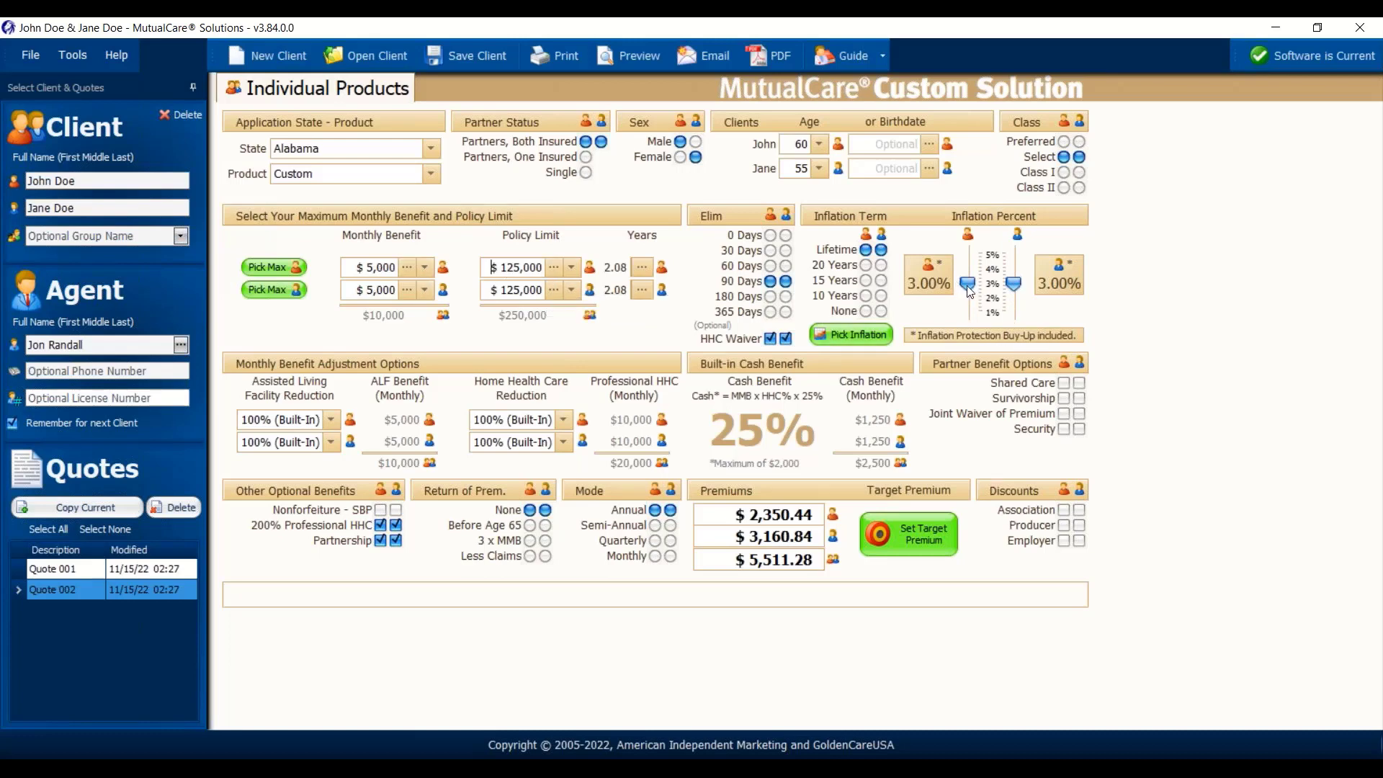
drag(967, 285, 968, 301)
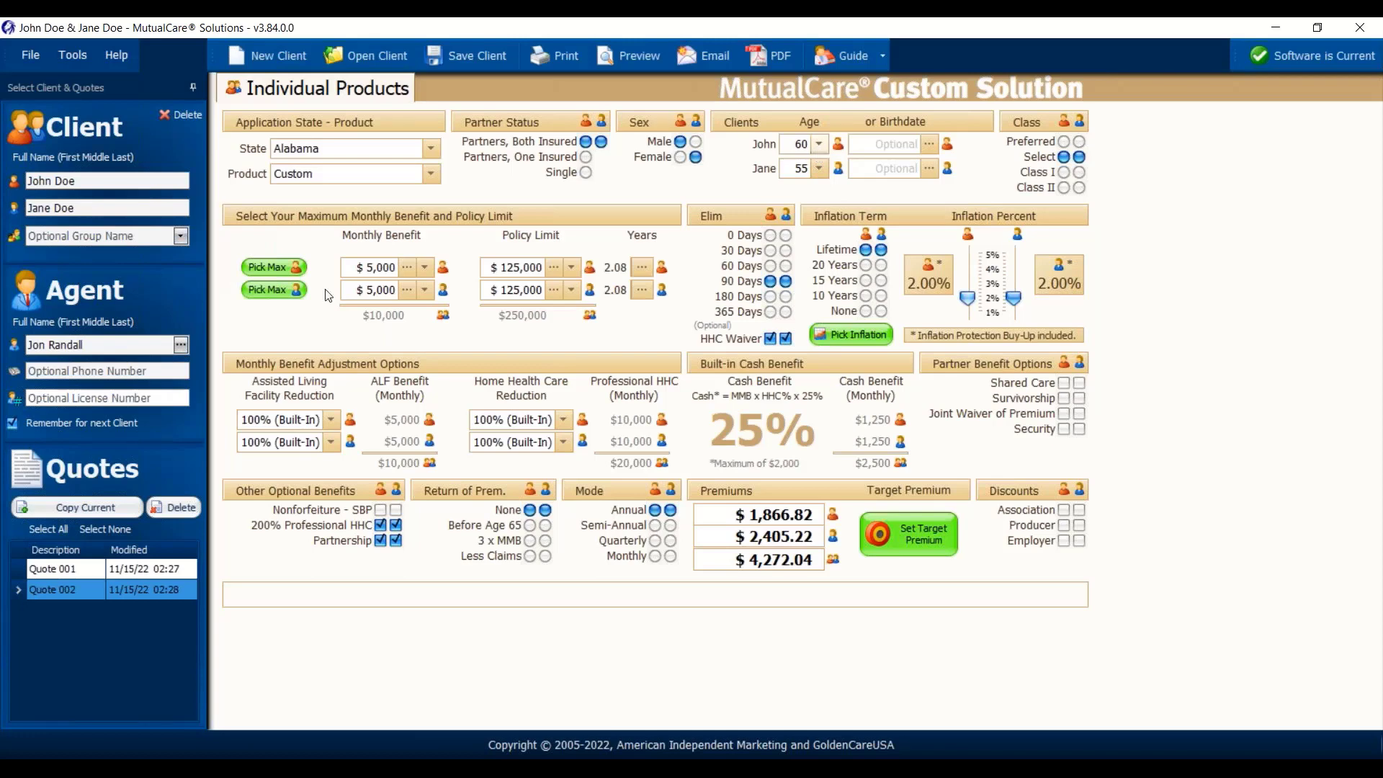
- Copy into Quote 003 with a $7,000 monthly benefit, $175,000 limit and 1% inflation
click(86, 507)
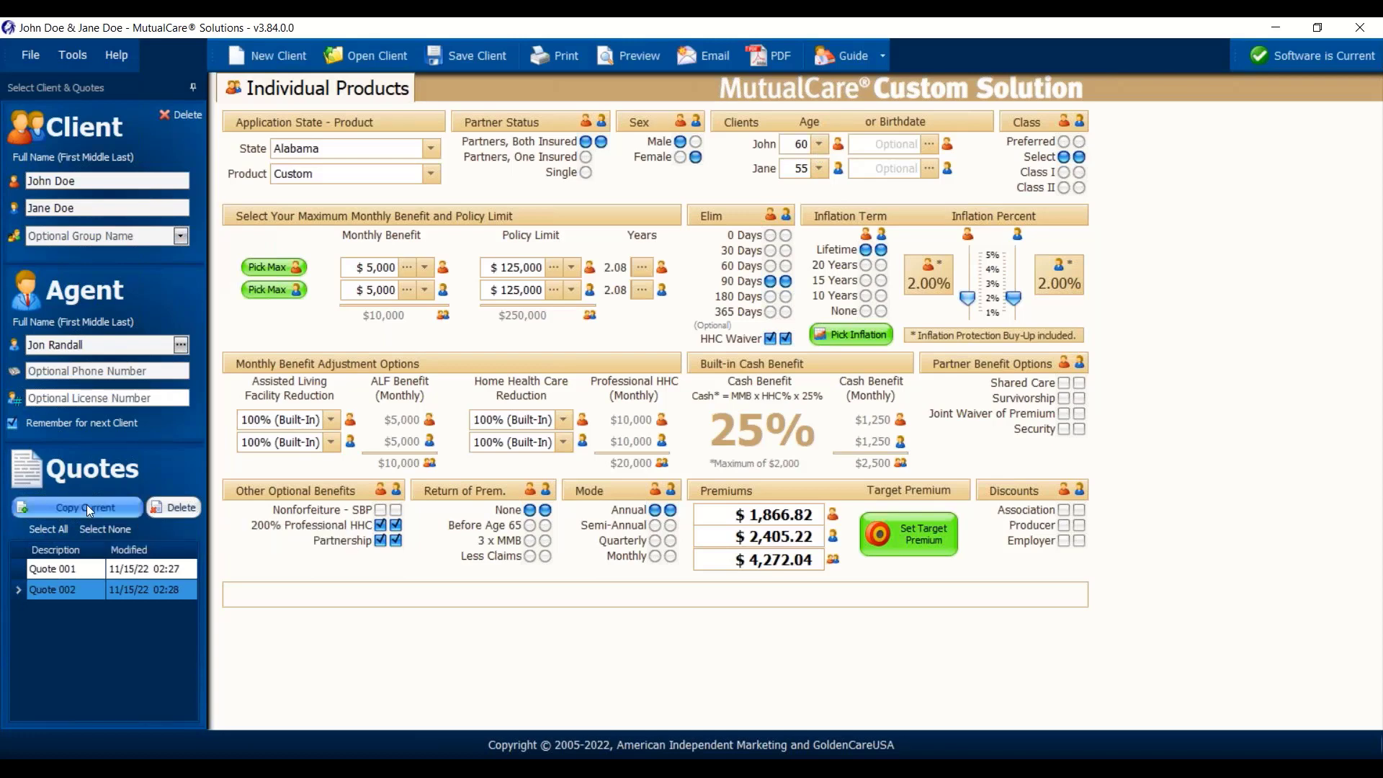
click(427, 267)
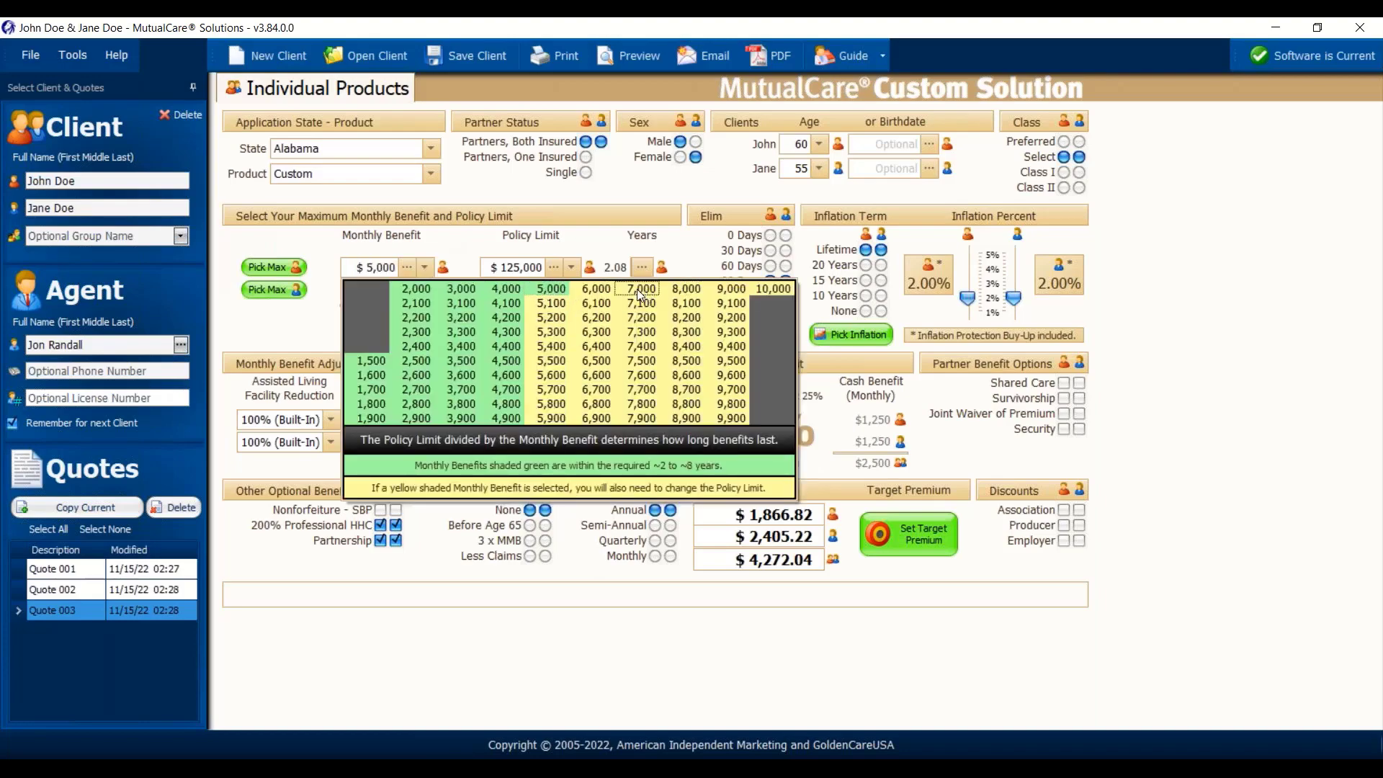
click(639, 291)
click(571, 267)
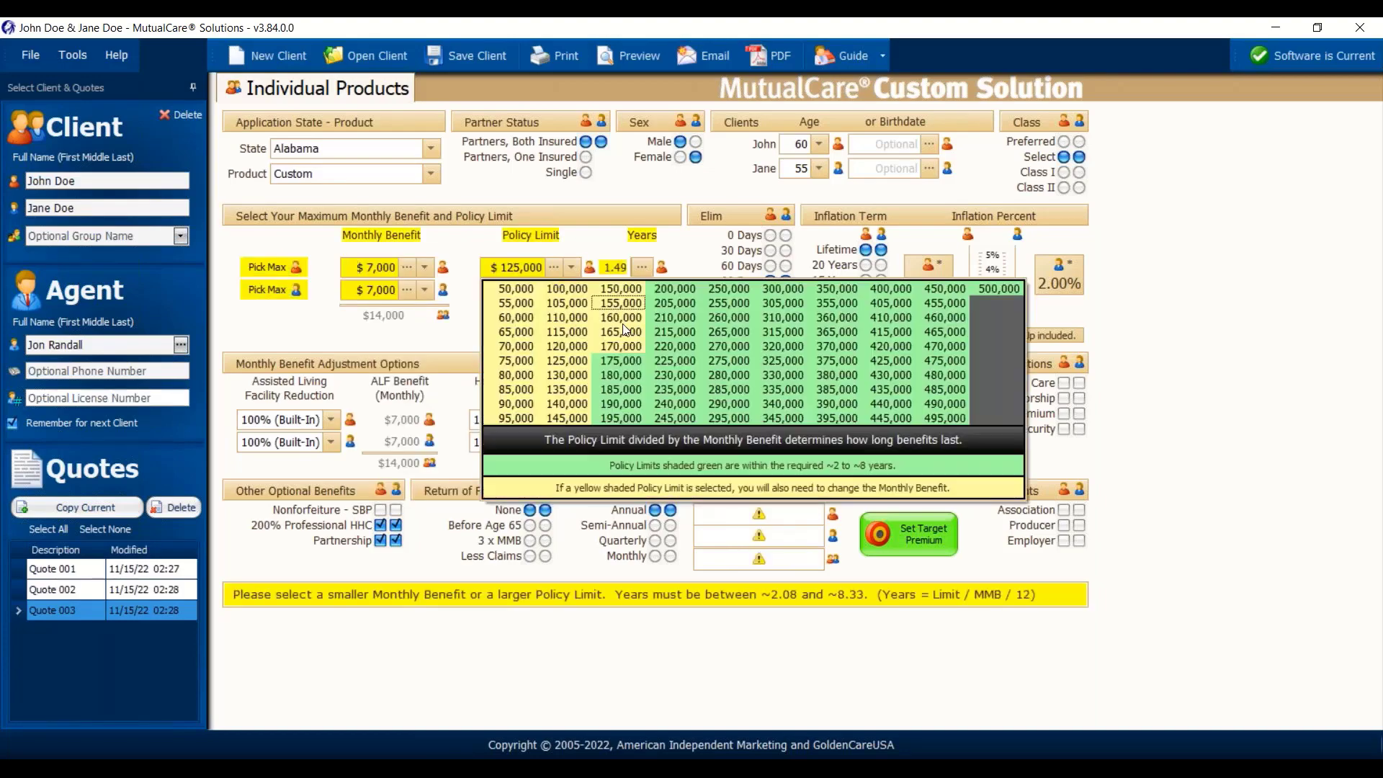
click(612, 365)
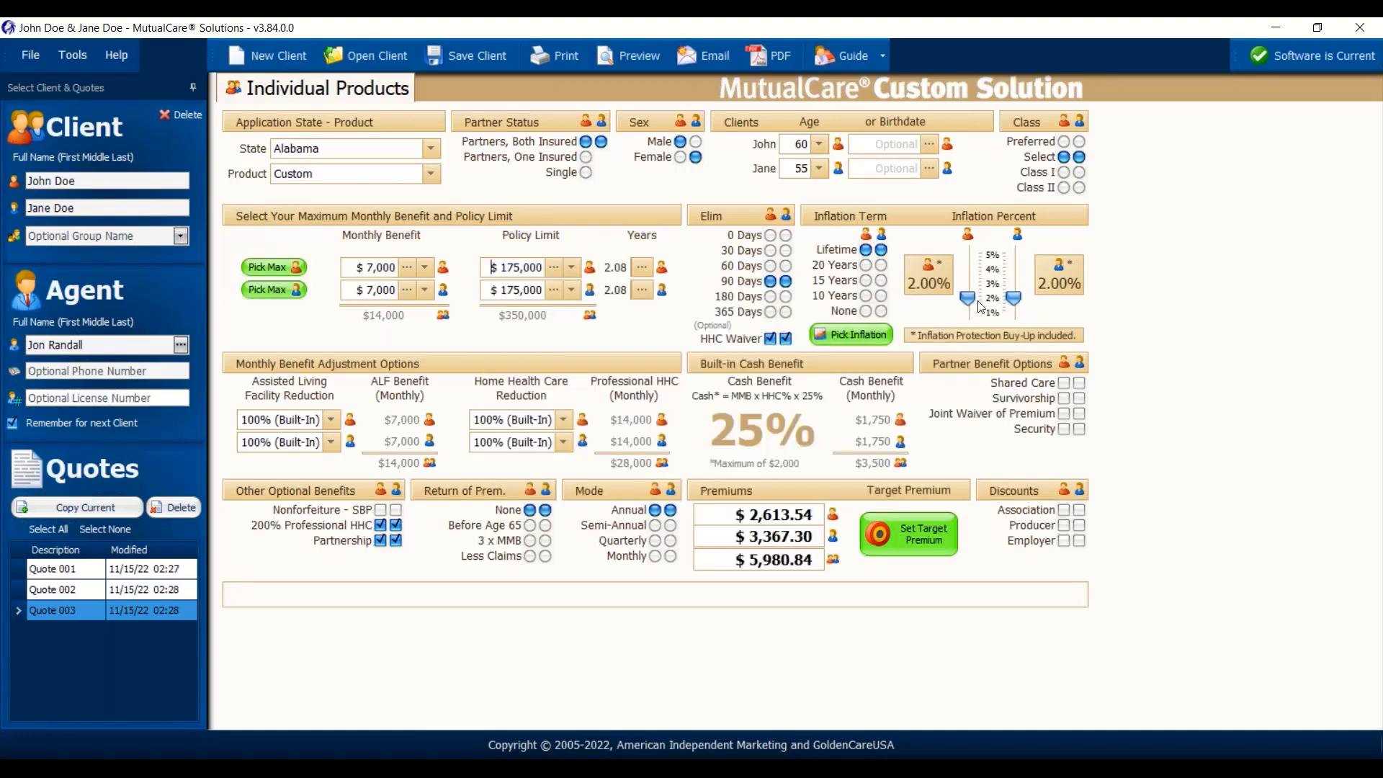
drag(964, 292, 962, 311)
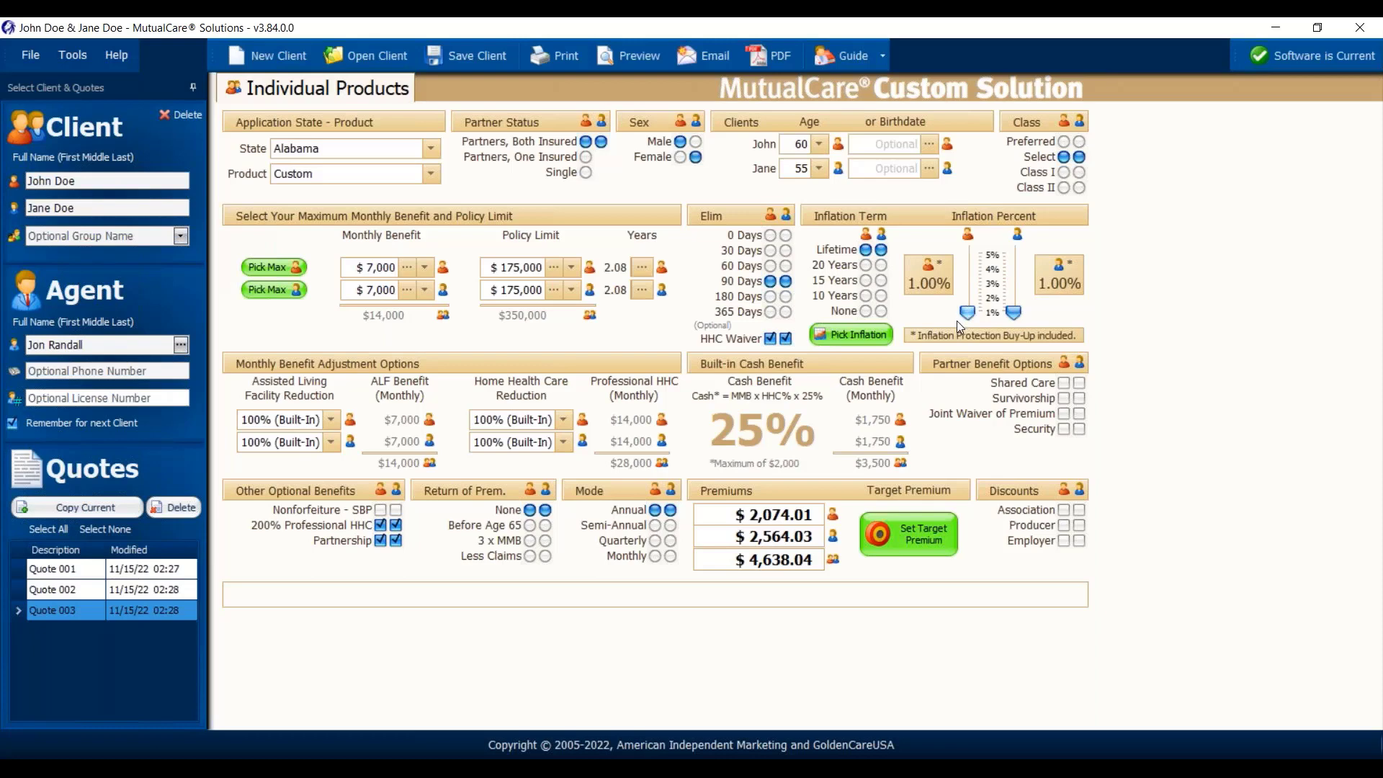
- Revise Quote 003 to a $6,500 monthly benefit and $165,000 policy limit for both partners
click(425, 271)
click(426, 272)
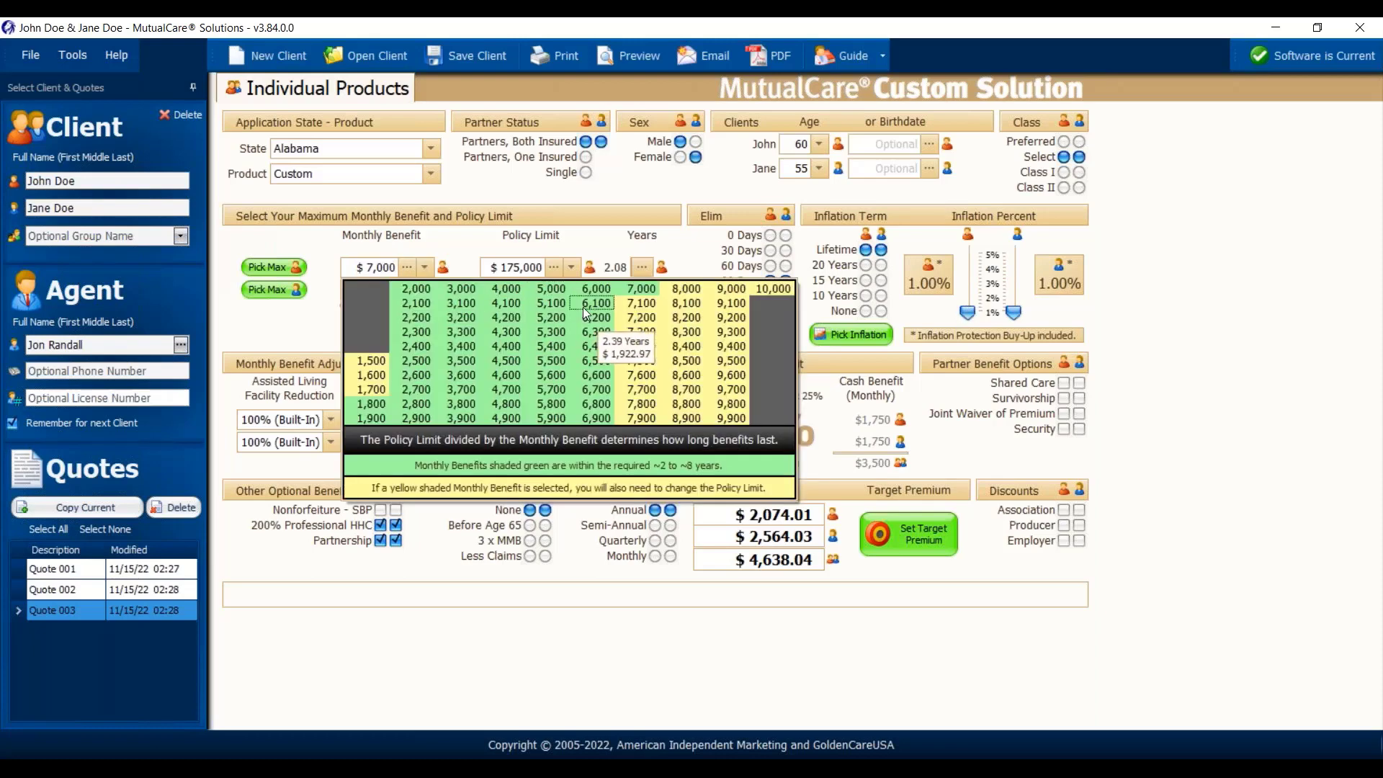
click(606, 363)
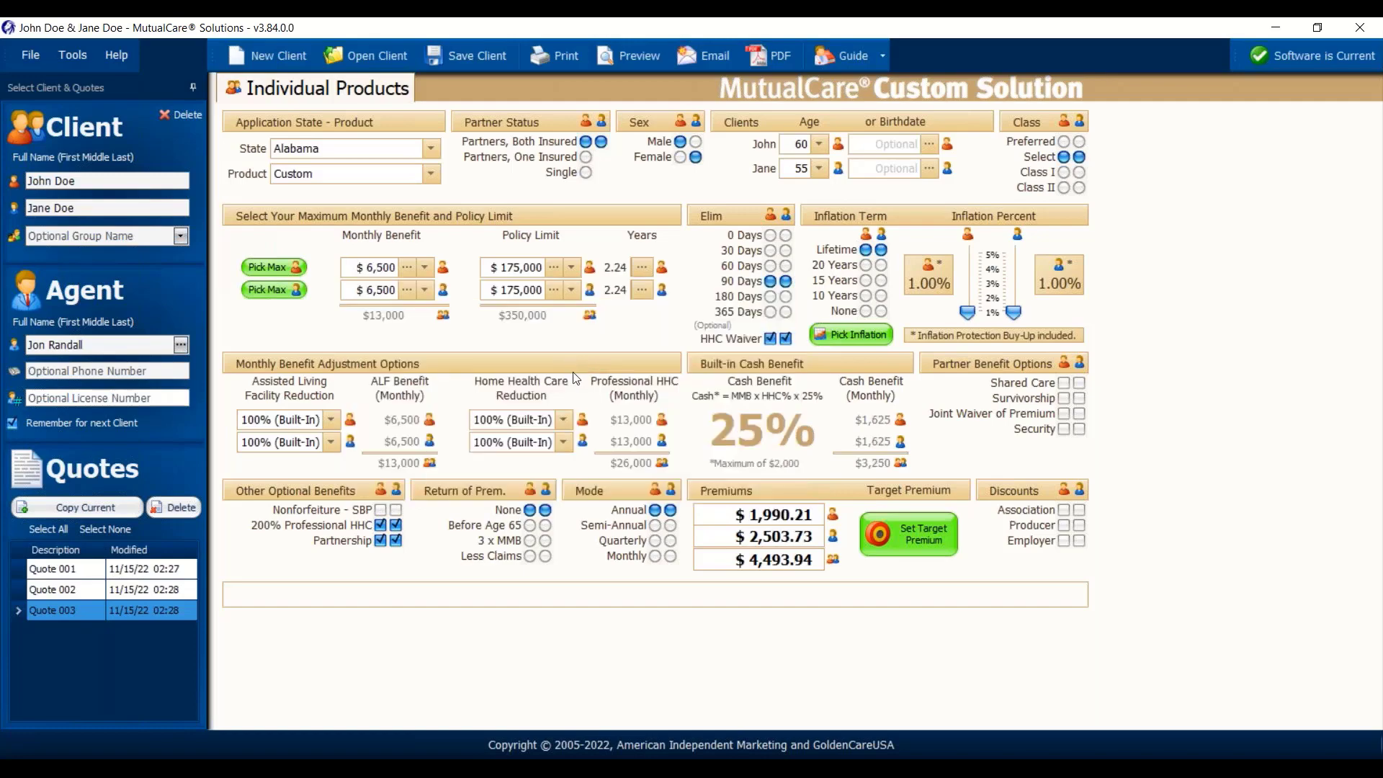
click(572, 266)
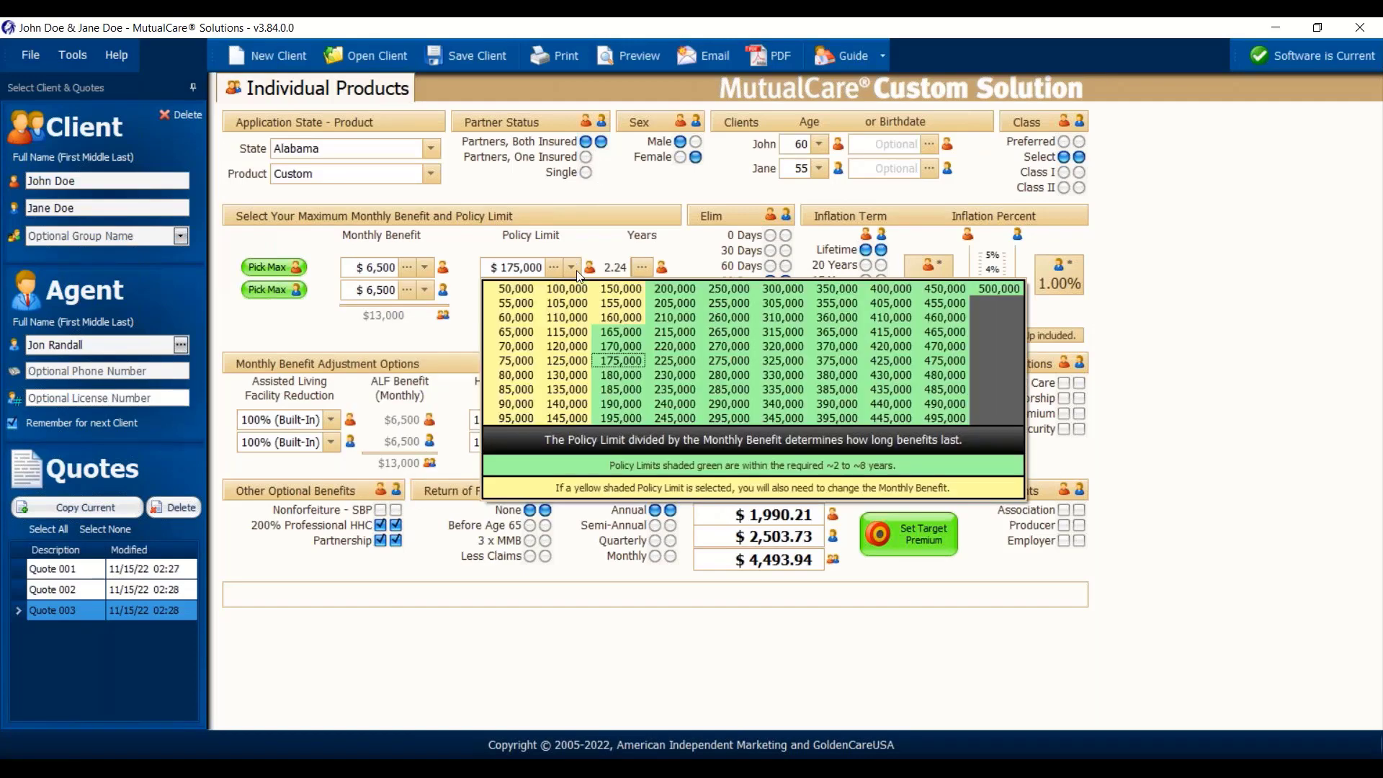
click(624, 333)
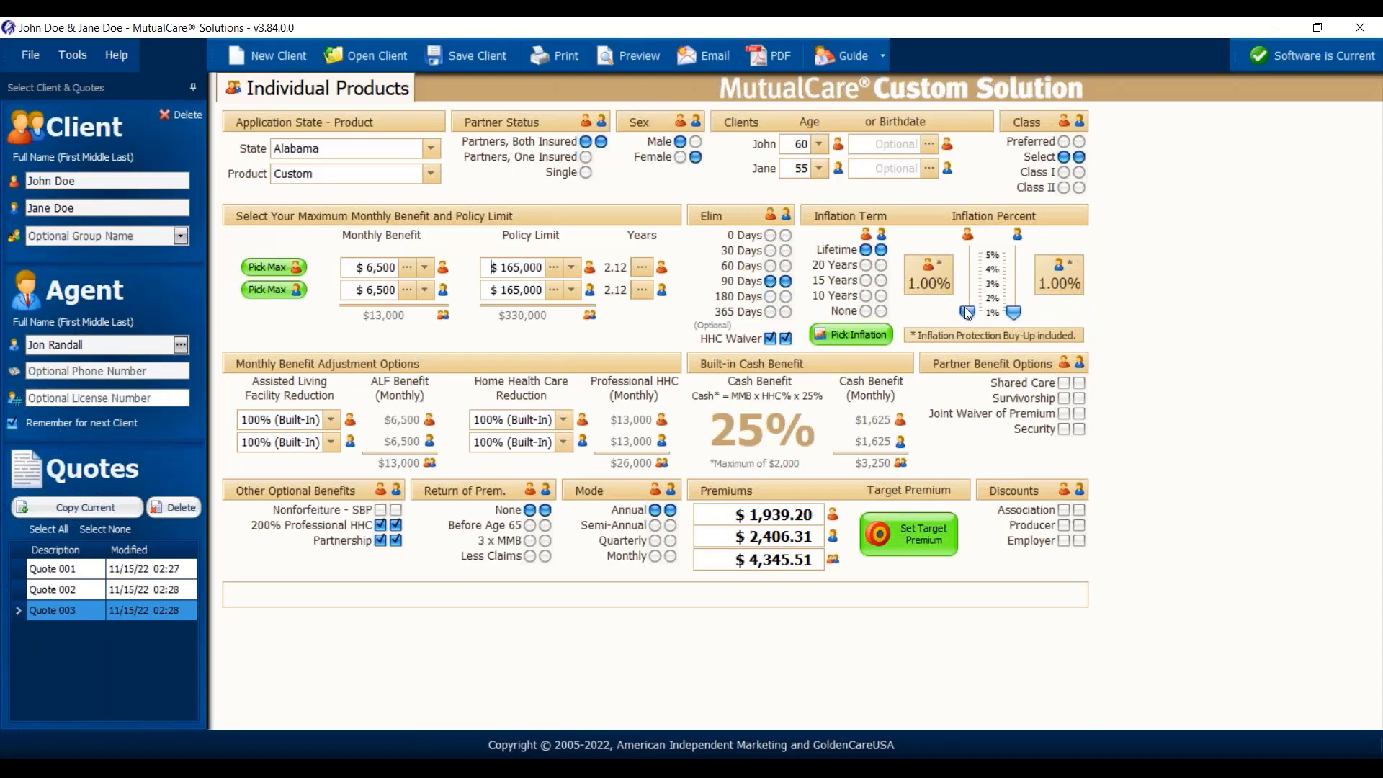
click(865, 265)
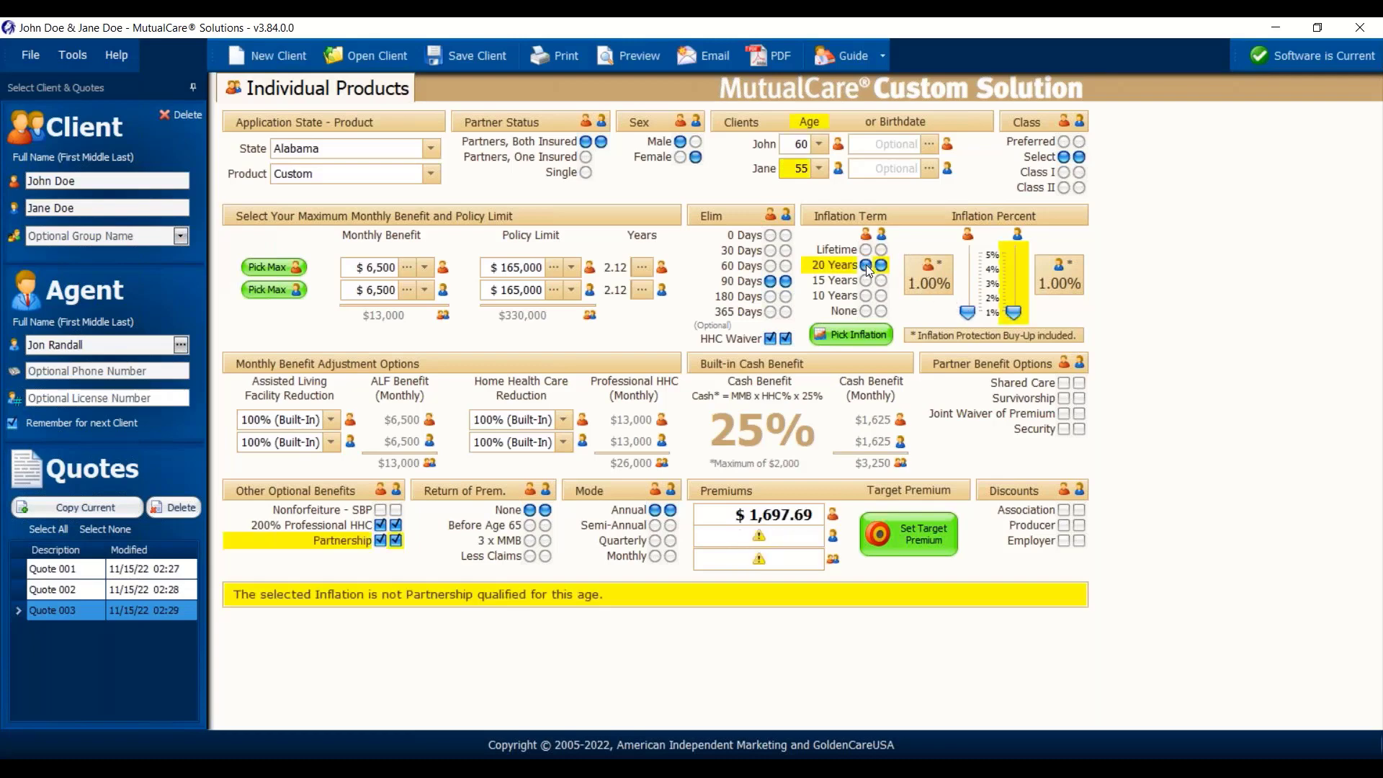
click(381, 541)
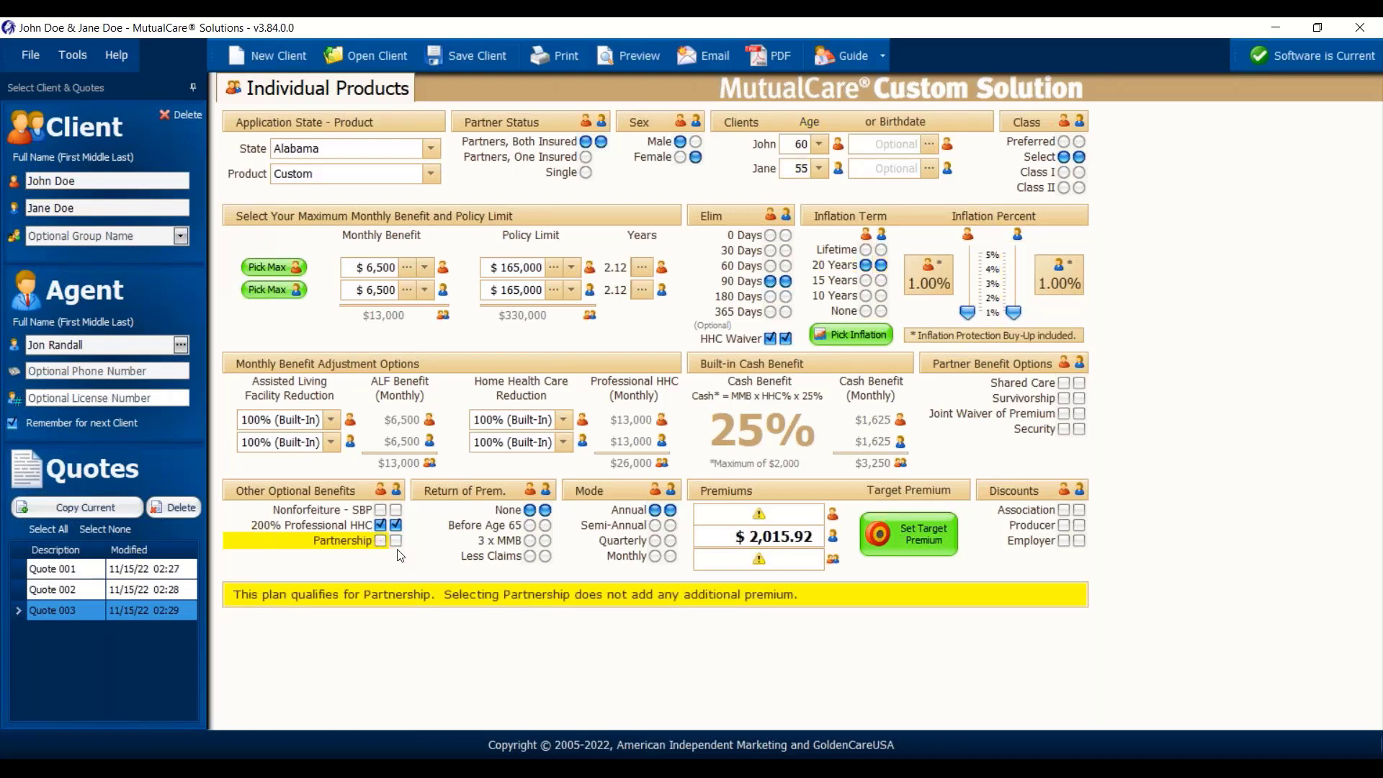
click(381, 541)
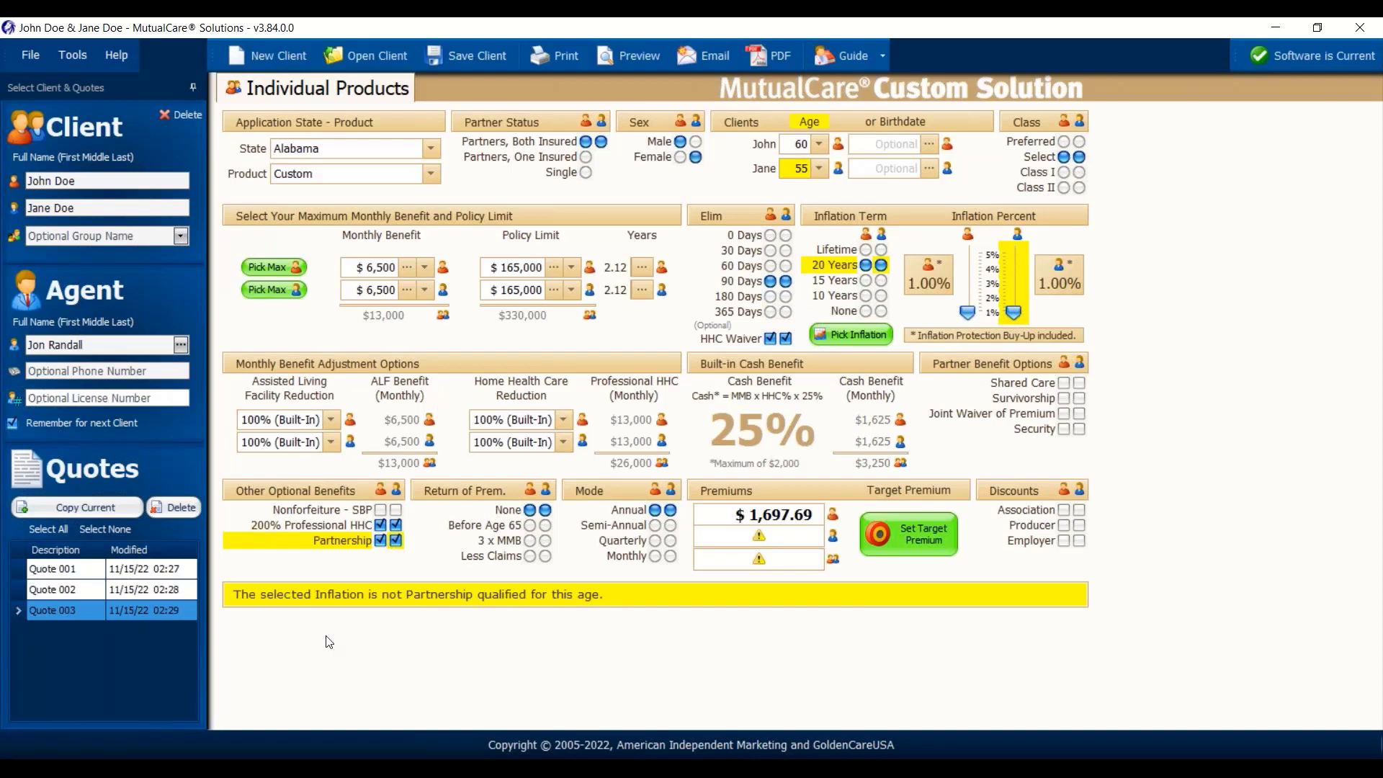
click(396, 541)
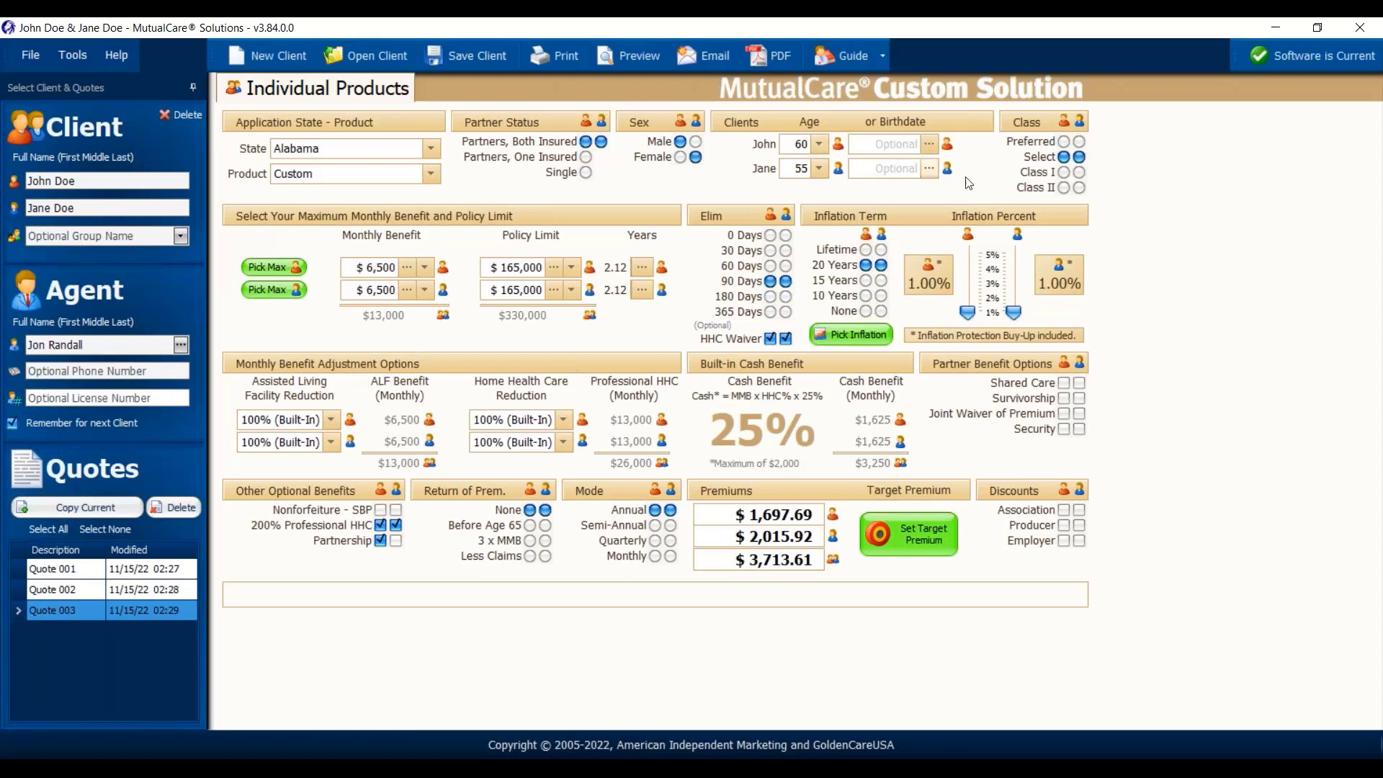
click(867, 250)
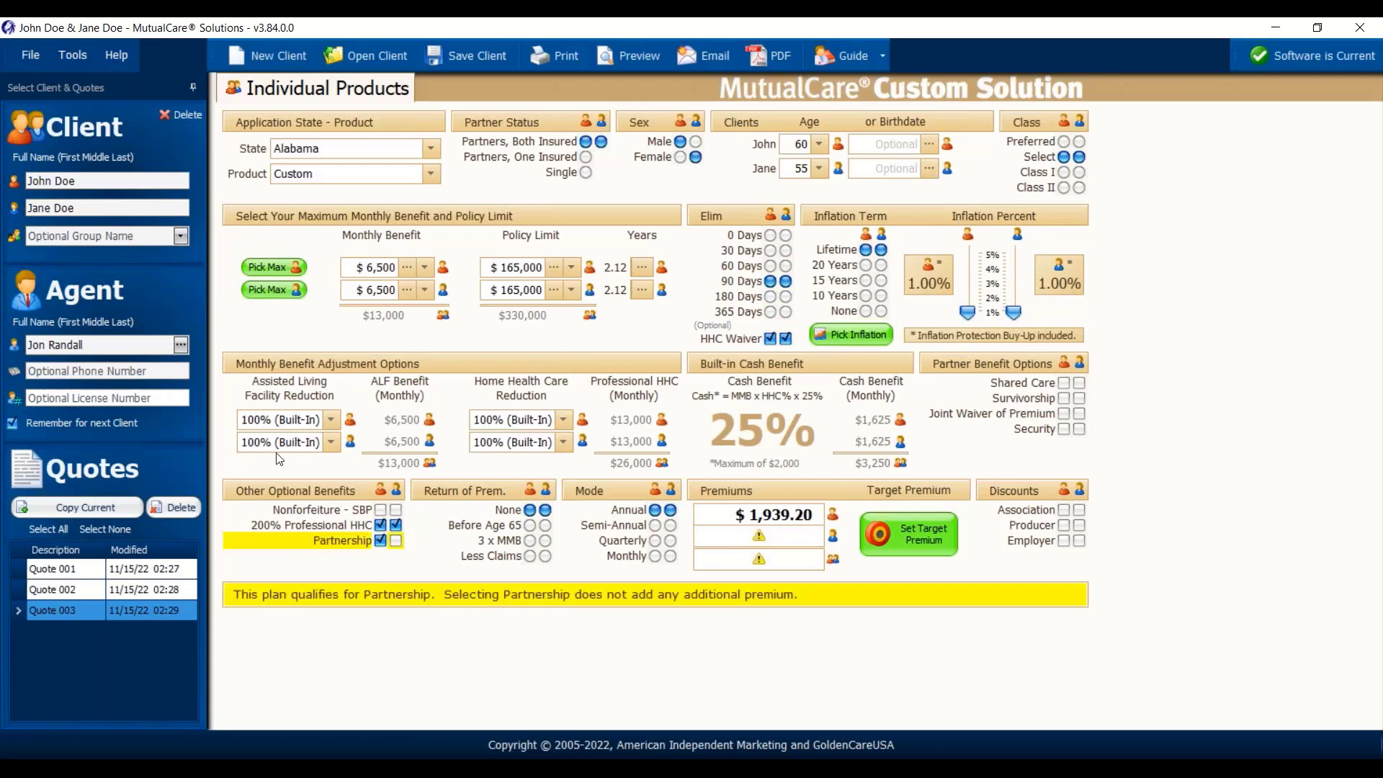
click(397, 541)
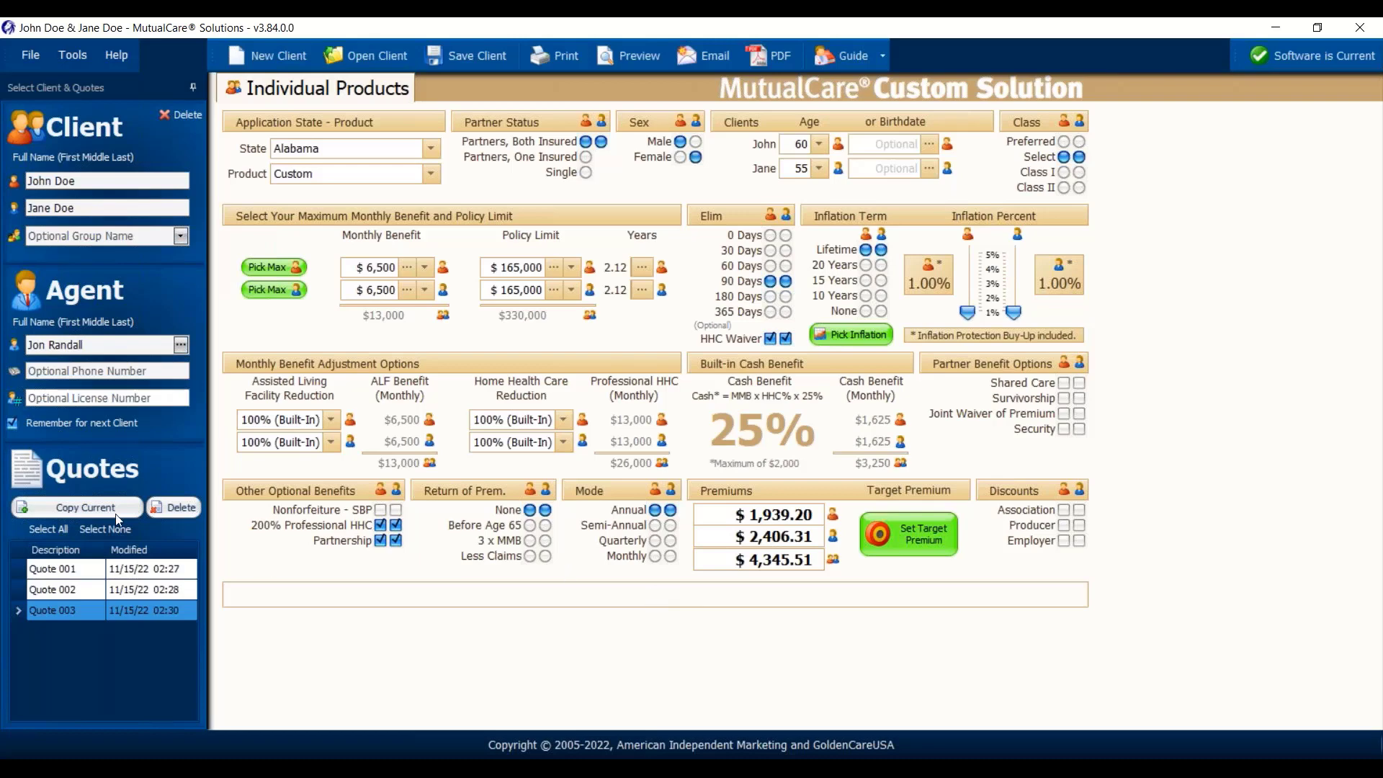
- Copy into Quote 004, set the inflation term to None and uncheck Partnership for both insureds
click(78, 508)
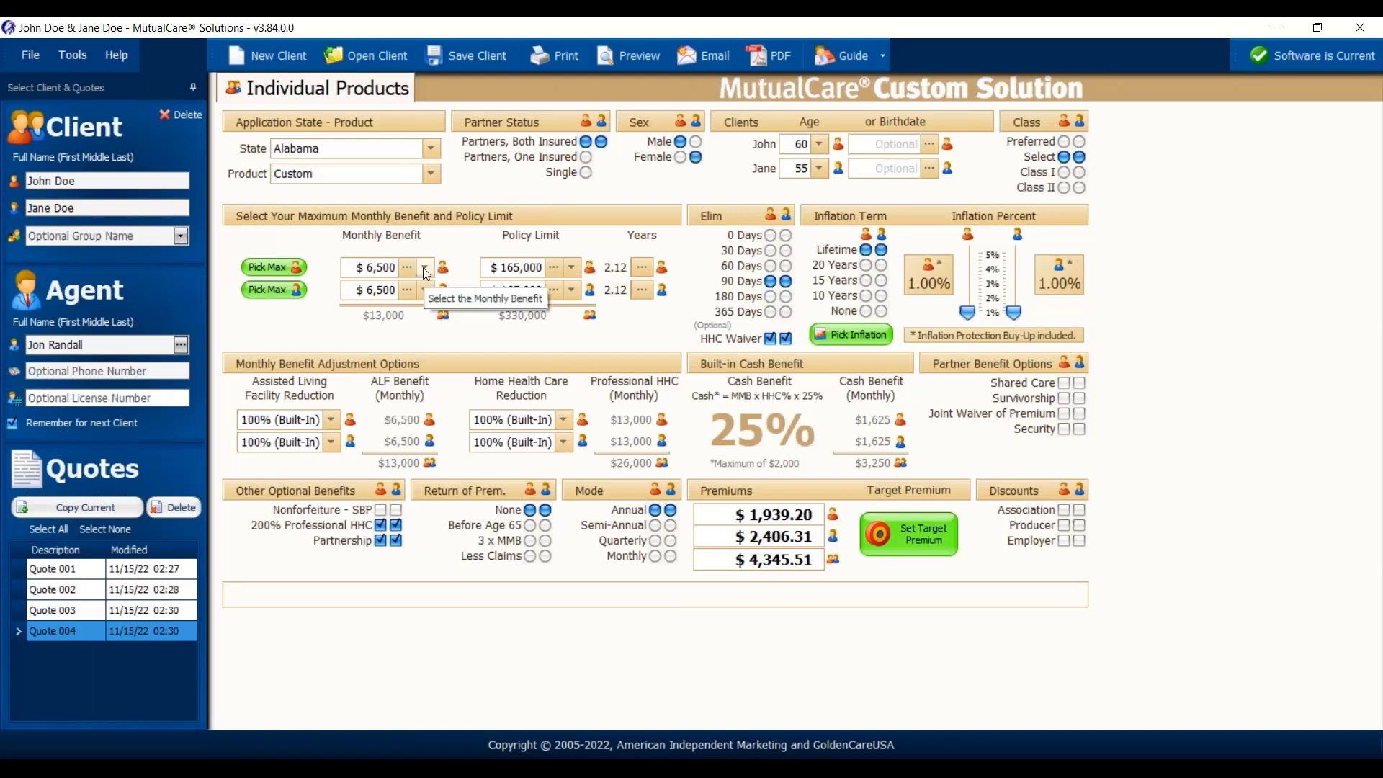
click(864, 309)
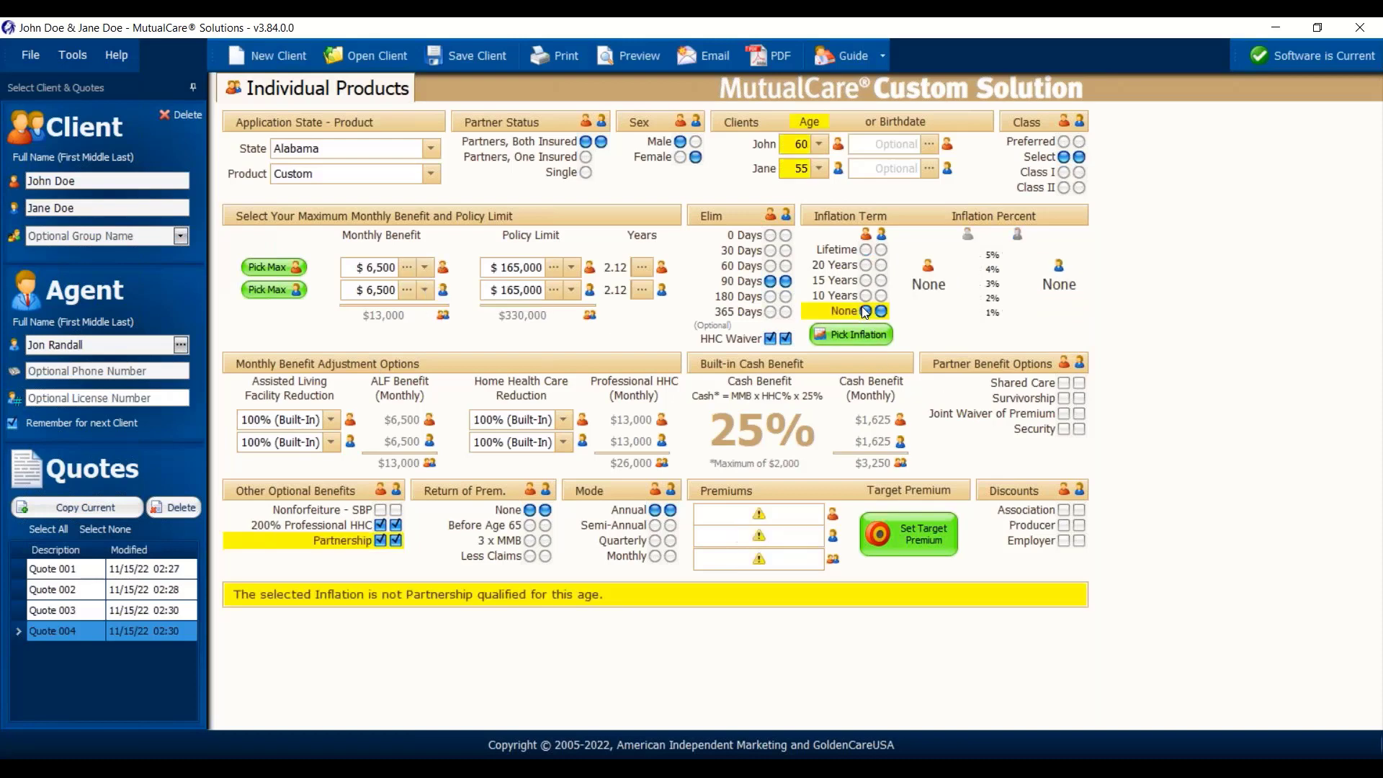
click(381, 541)
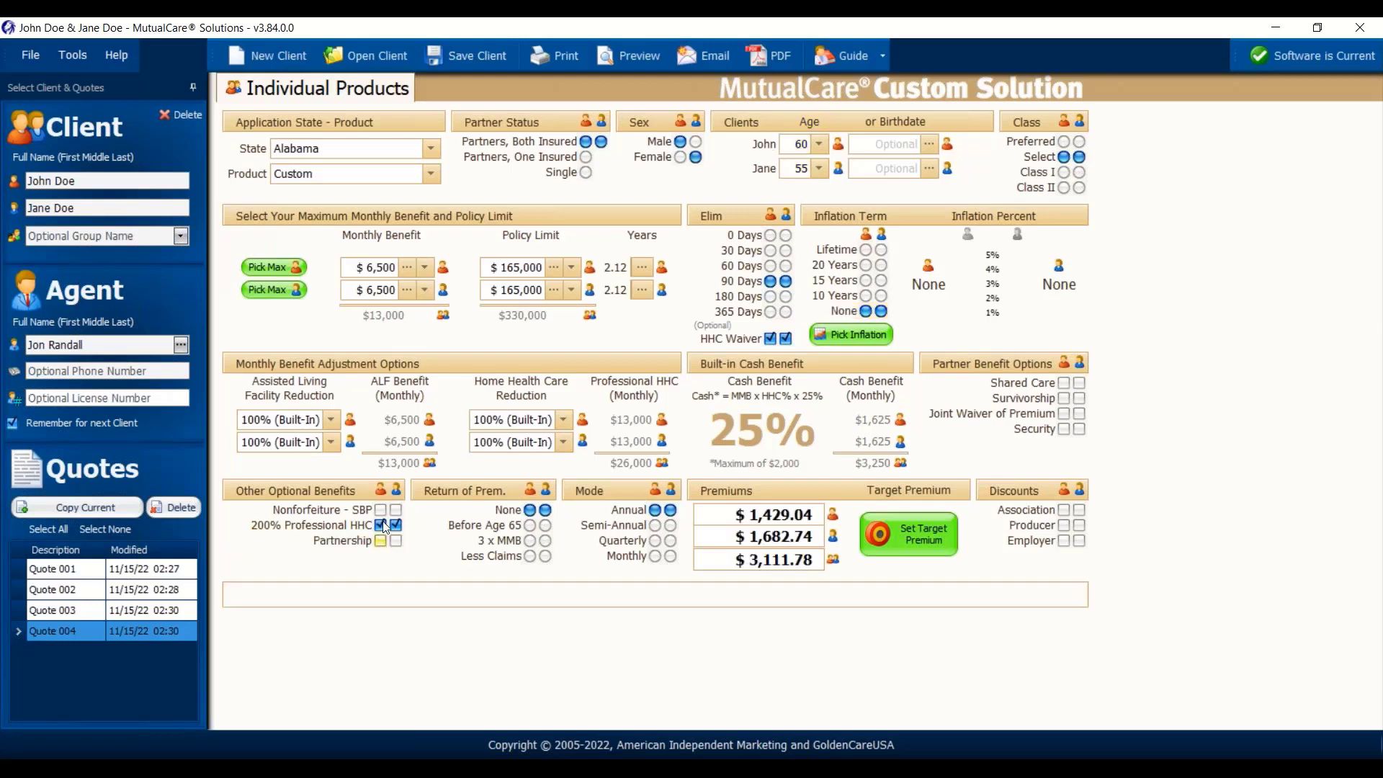
click(415, 268)
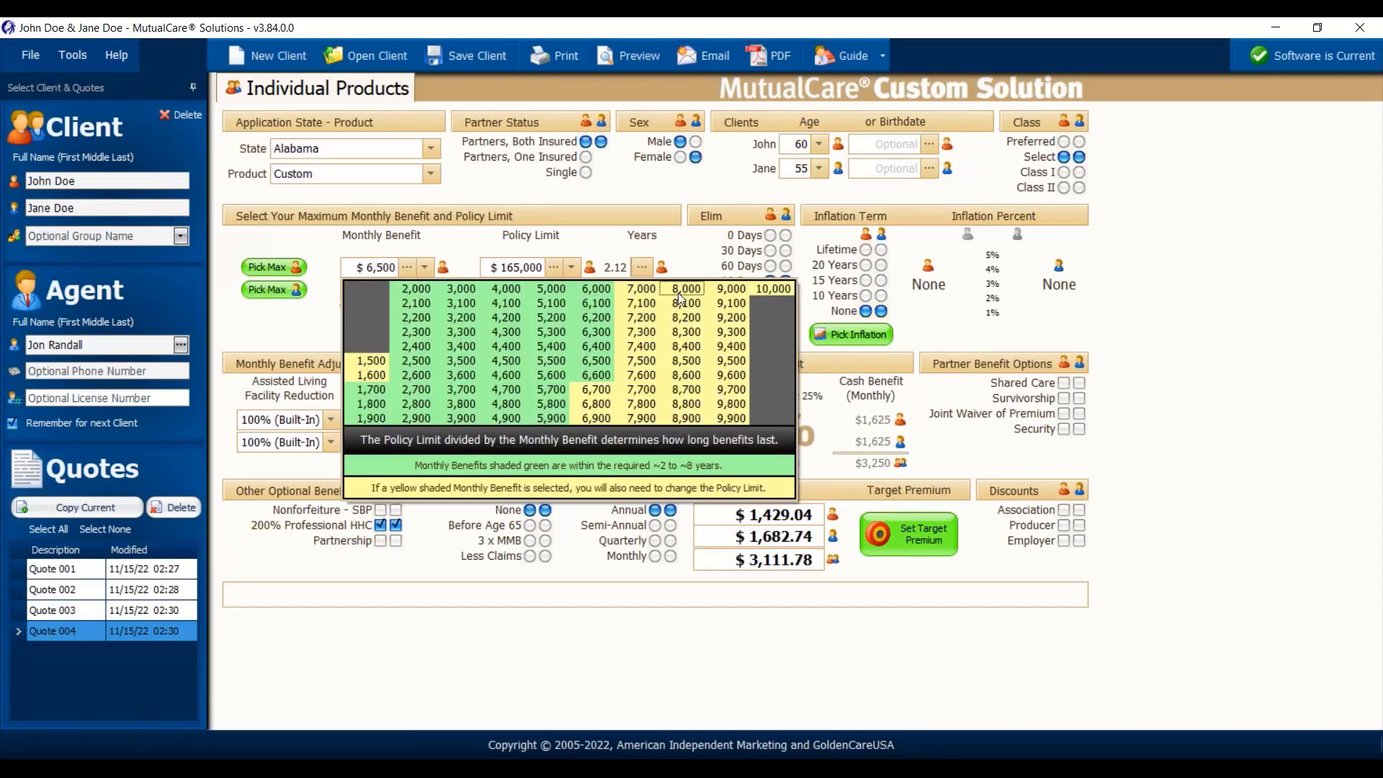
- Give both partners an $8,000 monthly benefit and a $200,000 policy limit
click(678, 293)
click(573, 267)
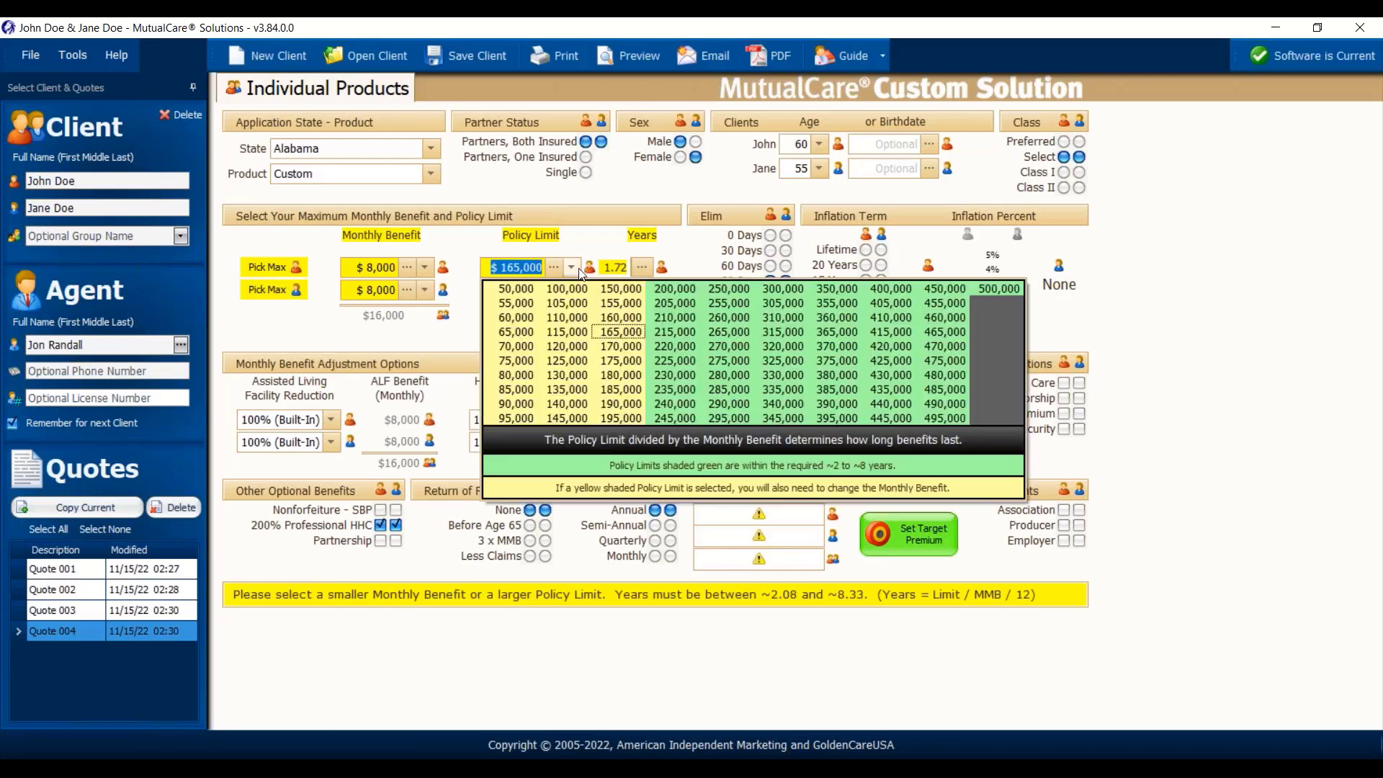
click(651, 290)
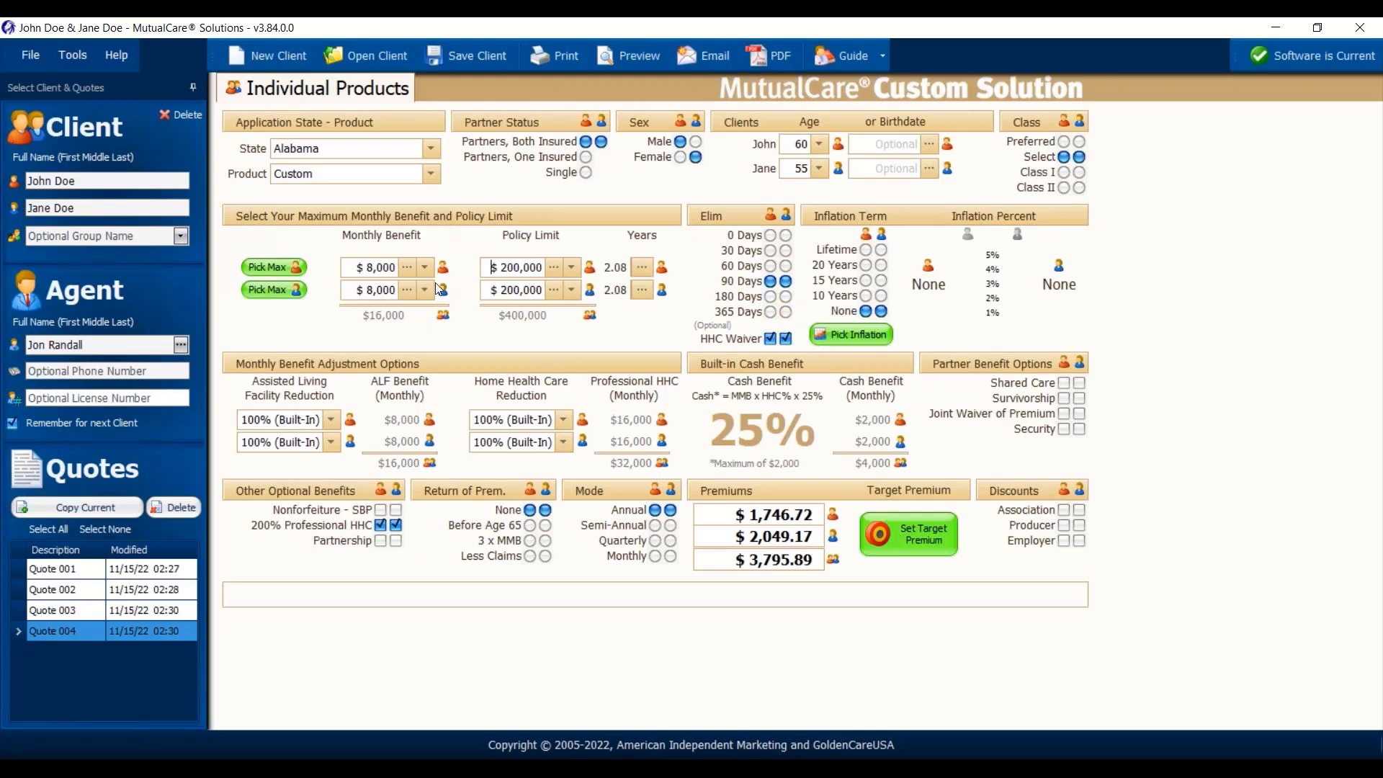
- Choose a $225,000 policy limit for both partners in Quote 004
click(571, 267)
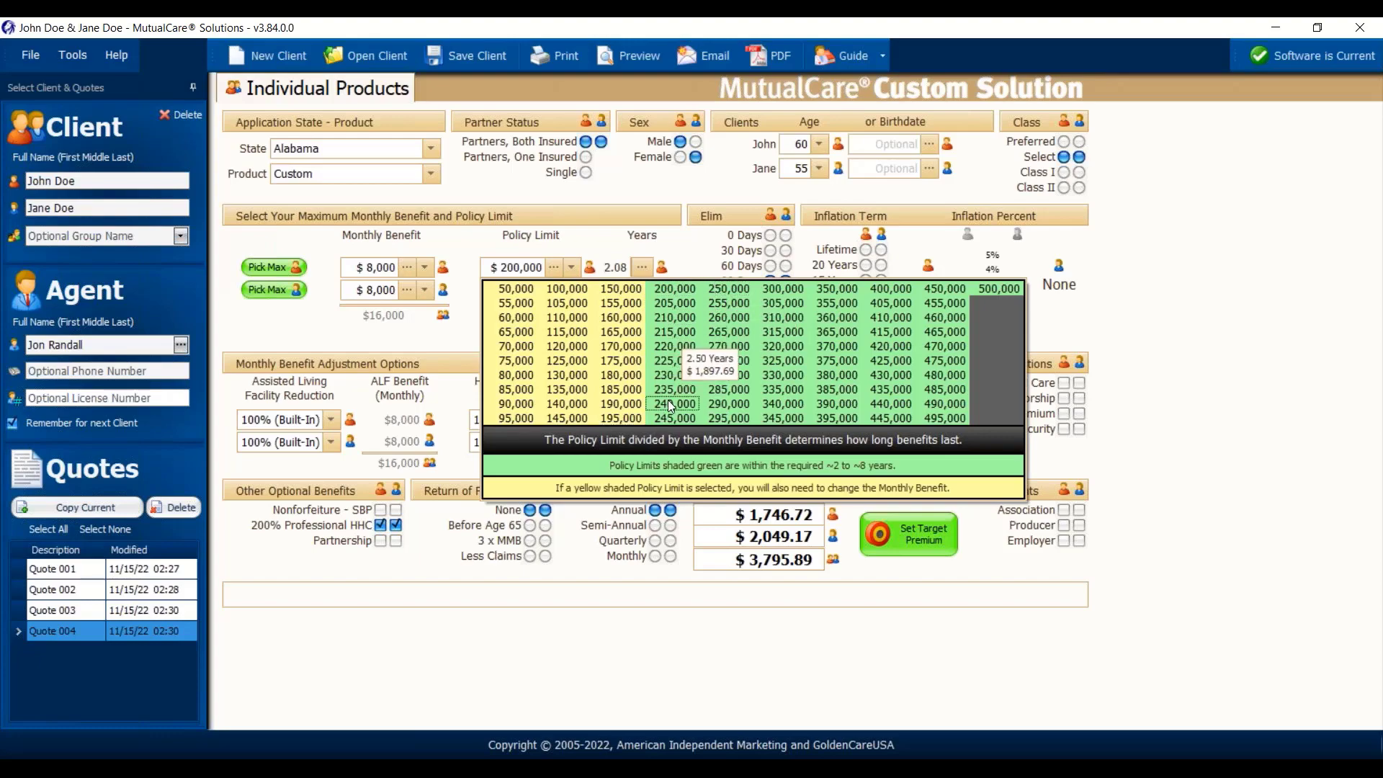
click(669, 357)
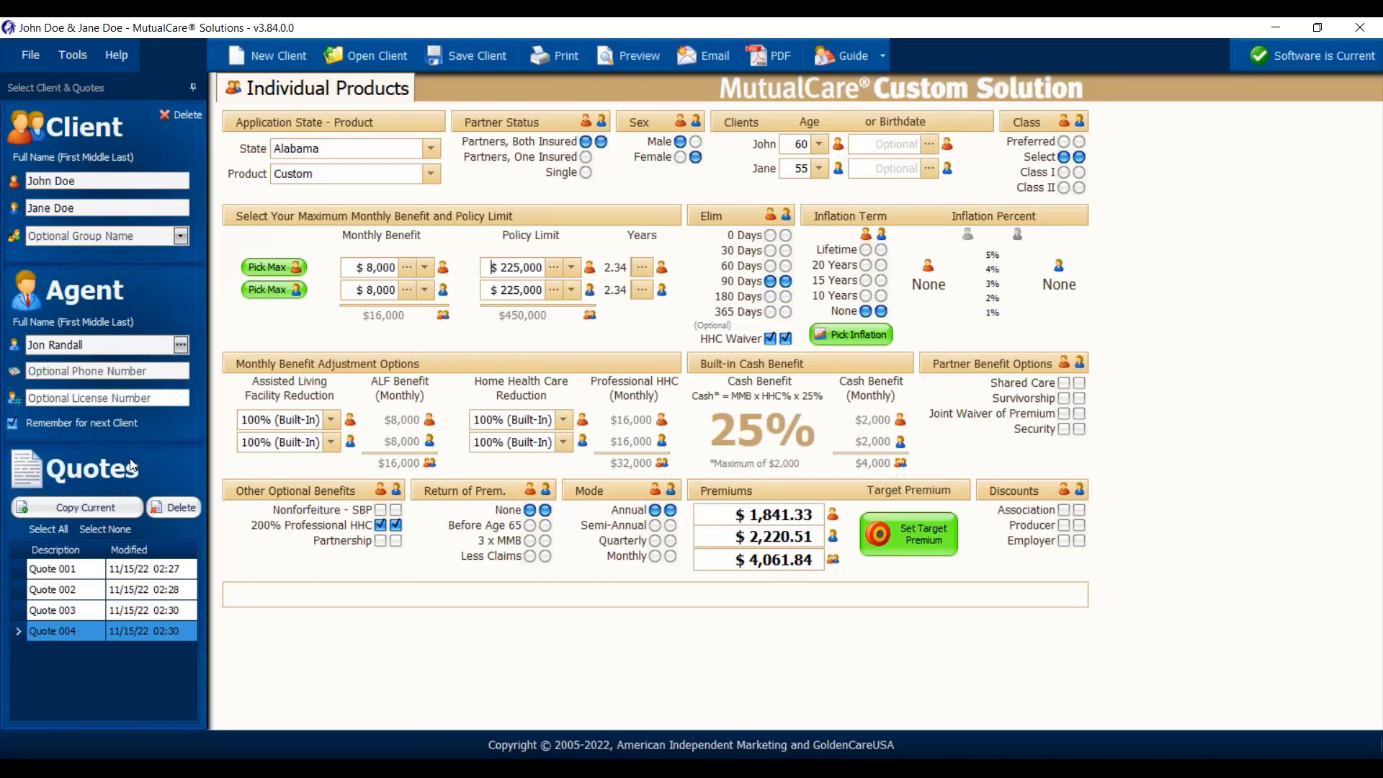
- Copy the quote into Quote 005 and tick Shared Care for both partners
click(97, 507)
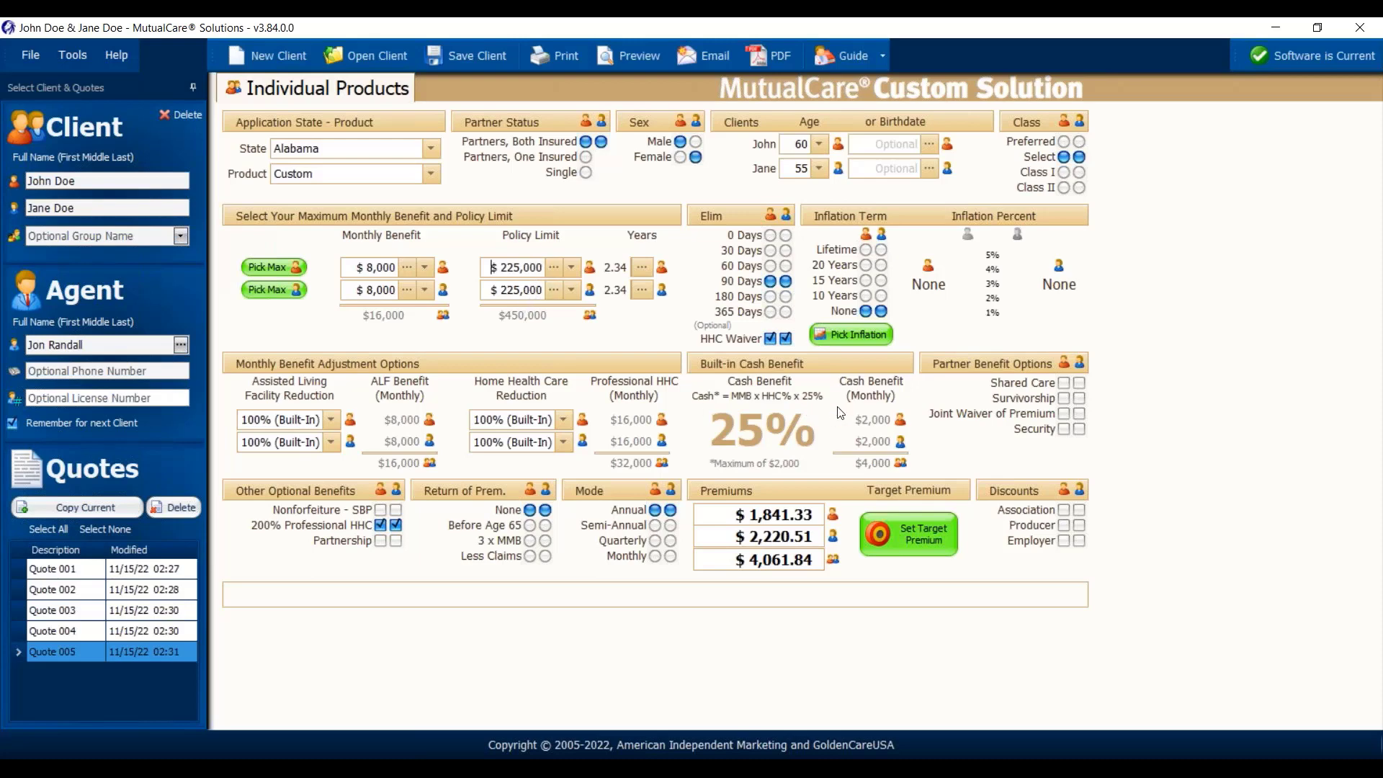
click(1064, 384)
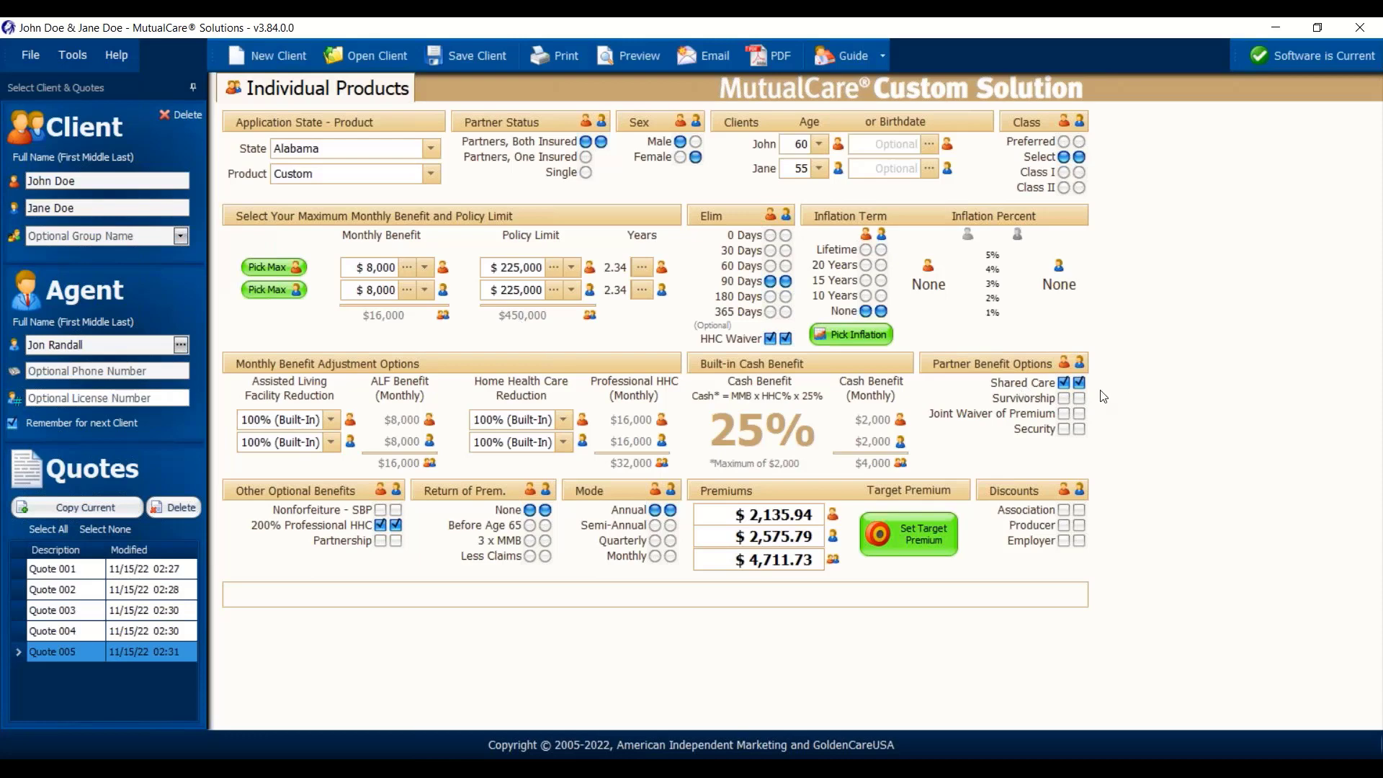
- Remove Shared Care from Quote 005, briefly try Partnership, and leave it unchecked
click(1065, 382)
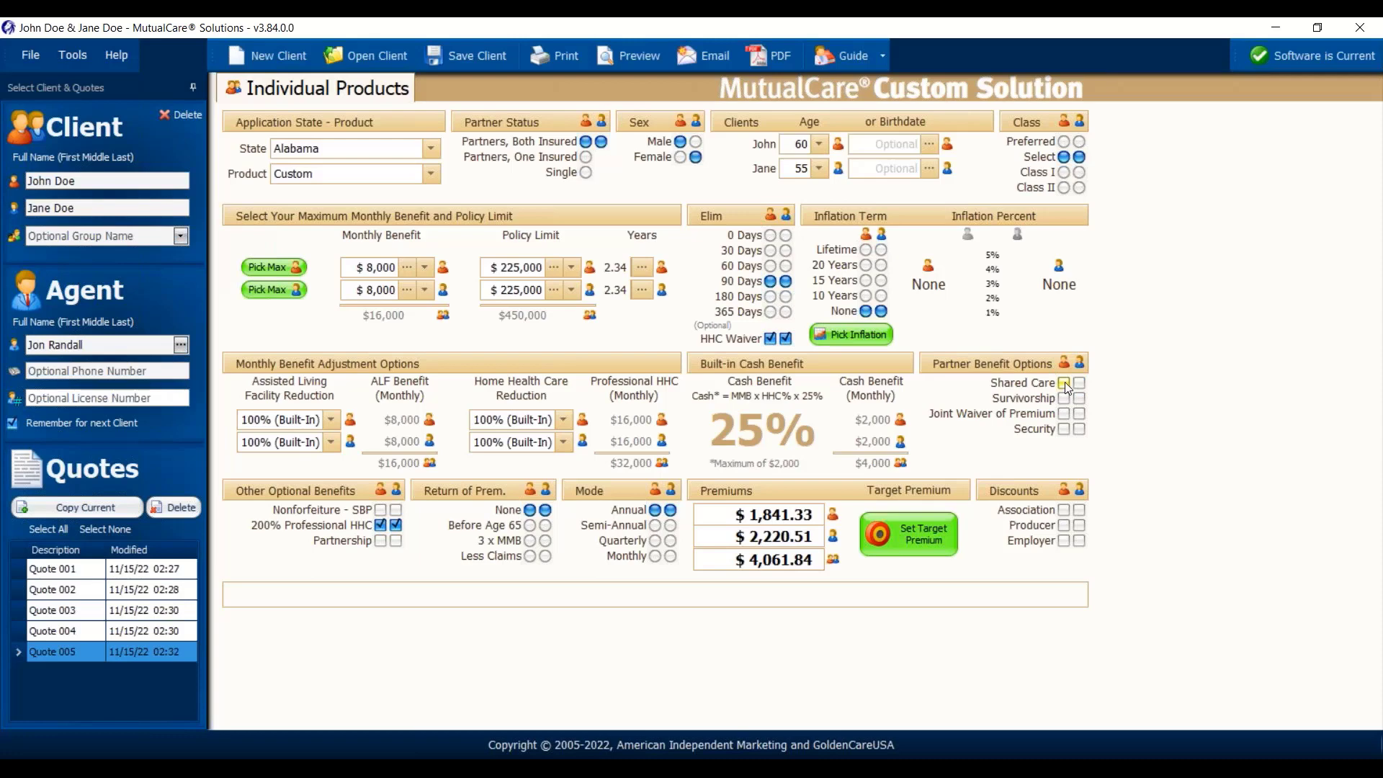
click(381, 542)
click(381, 541)
- Export Quote 005 to PDF, keeping all report pages and the default file name
click(782, 57)
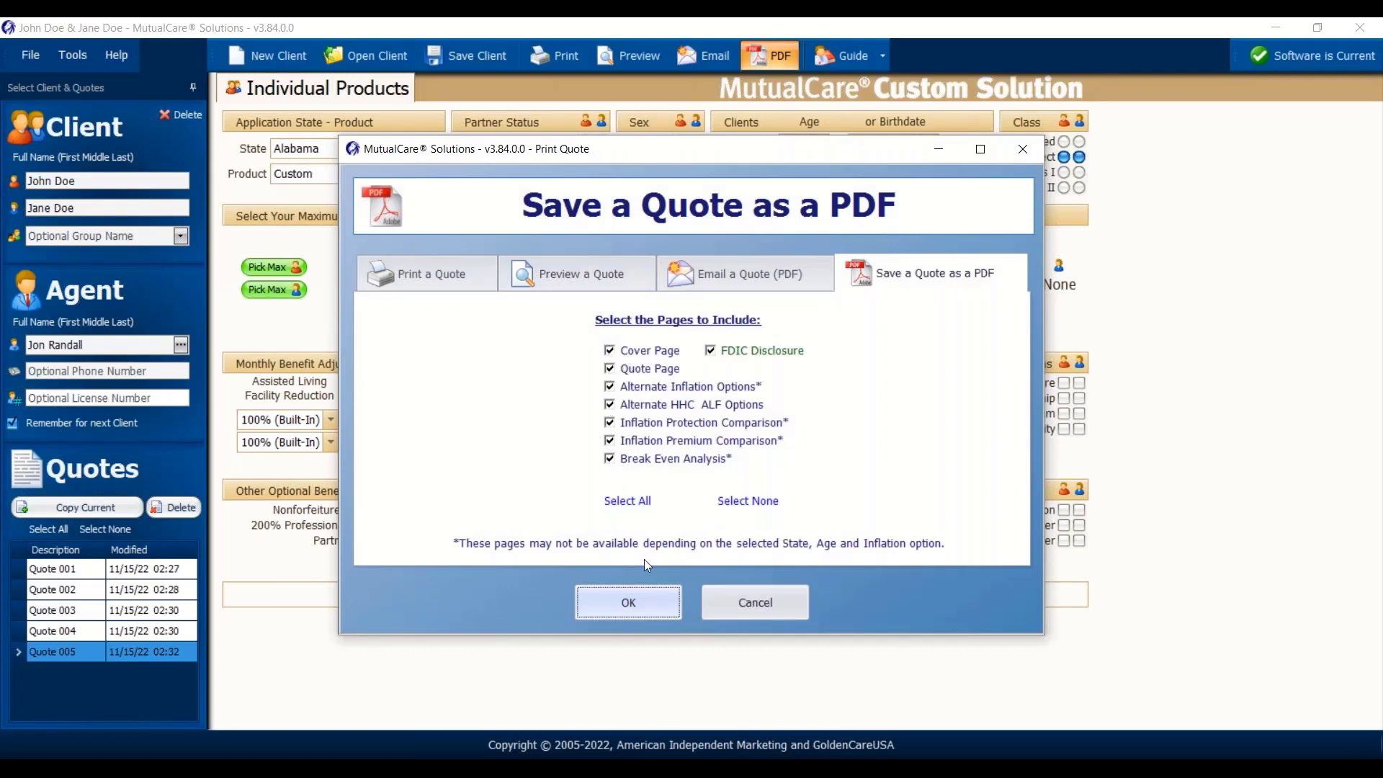
click(621, 607)
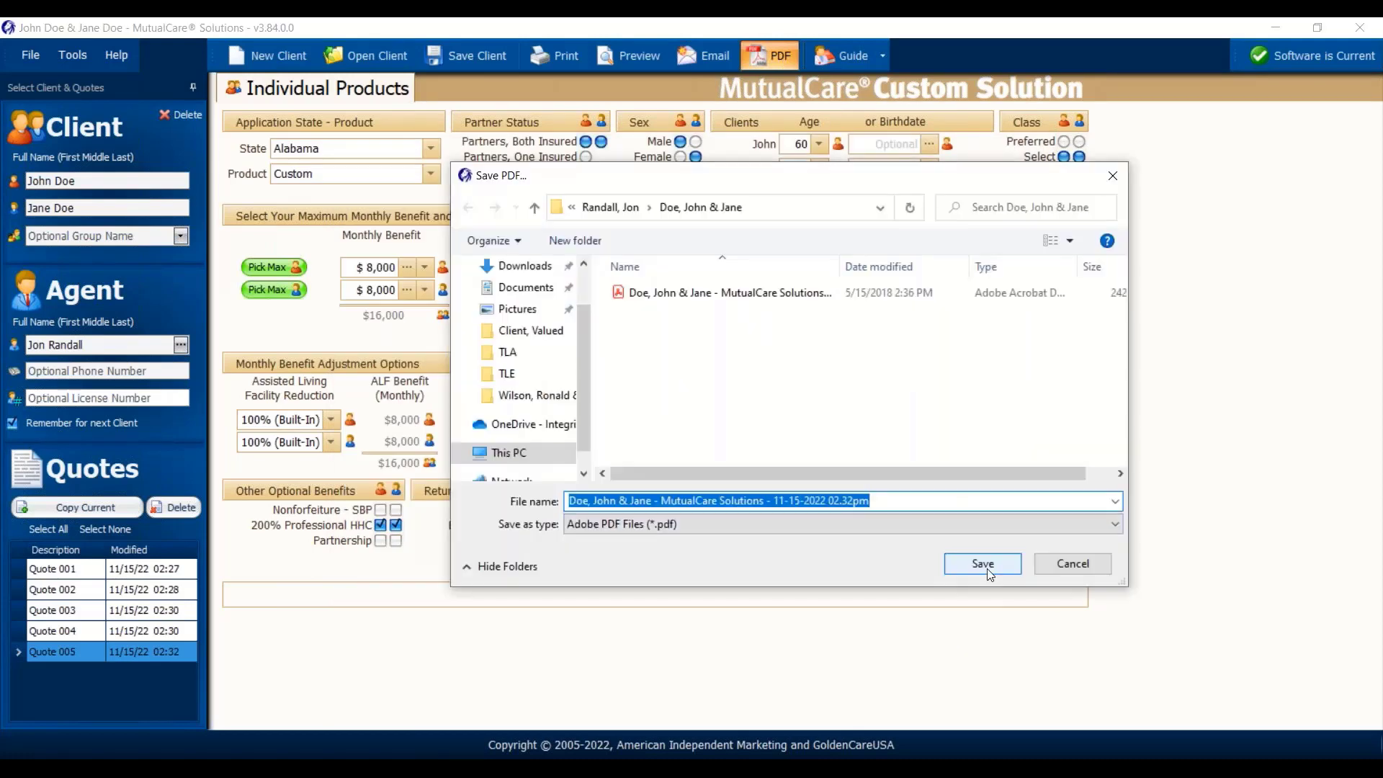
click(984, 565)
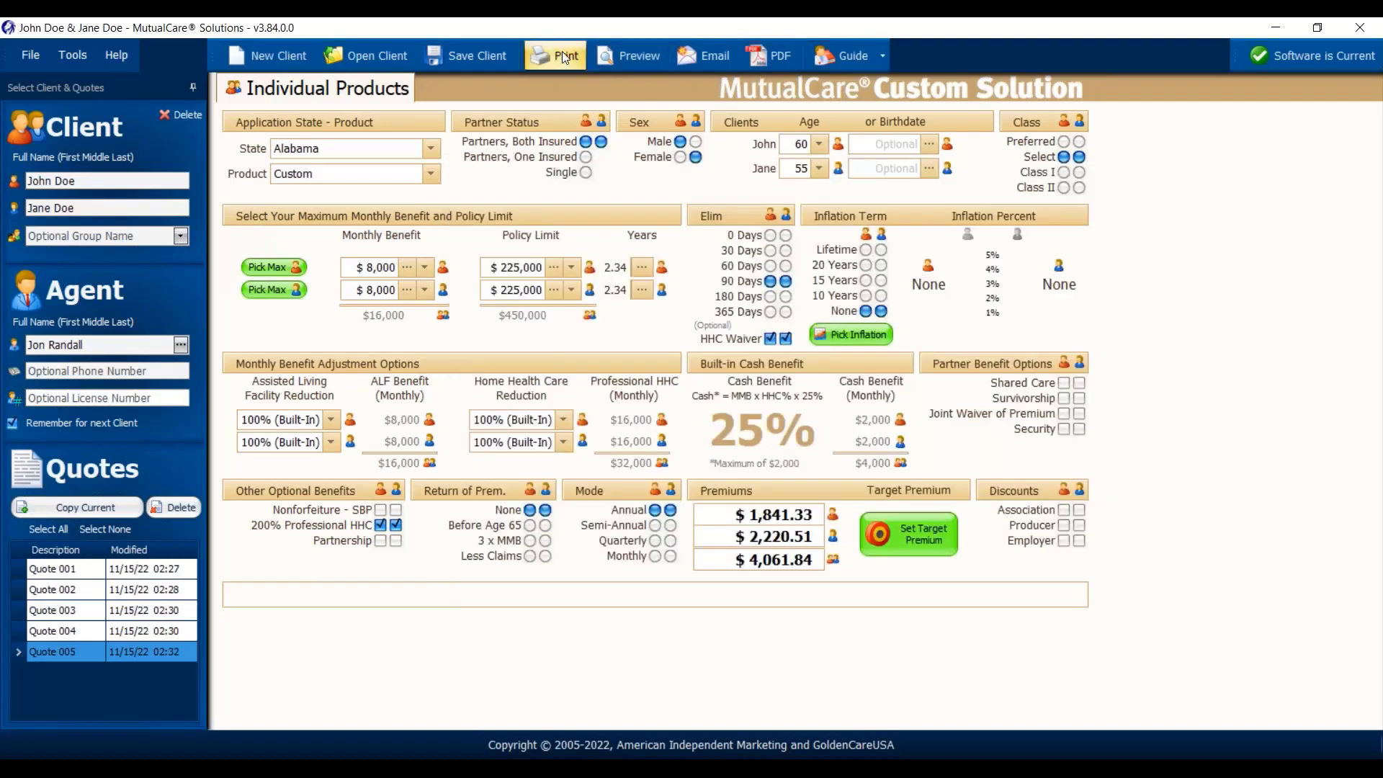
- Build the full 10-page illustration preview of Quote 005 and scroll to page 2
click(645, 50)
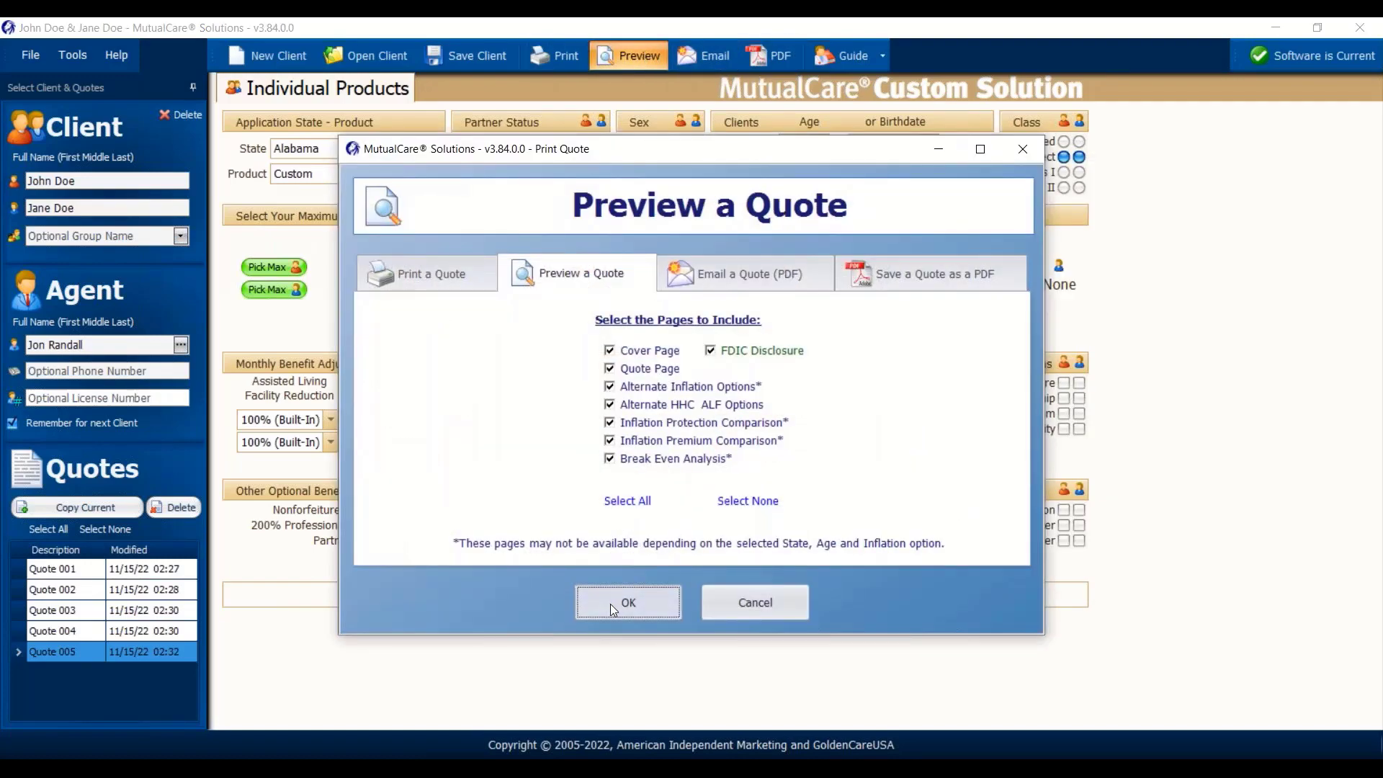
click(611, 603)
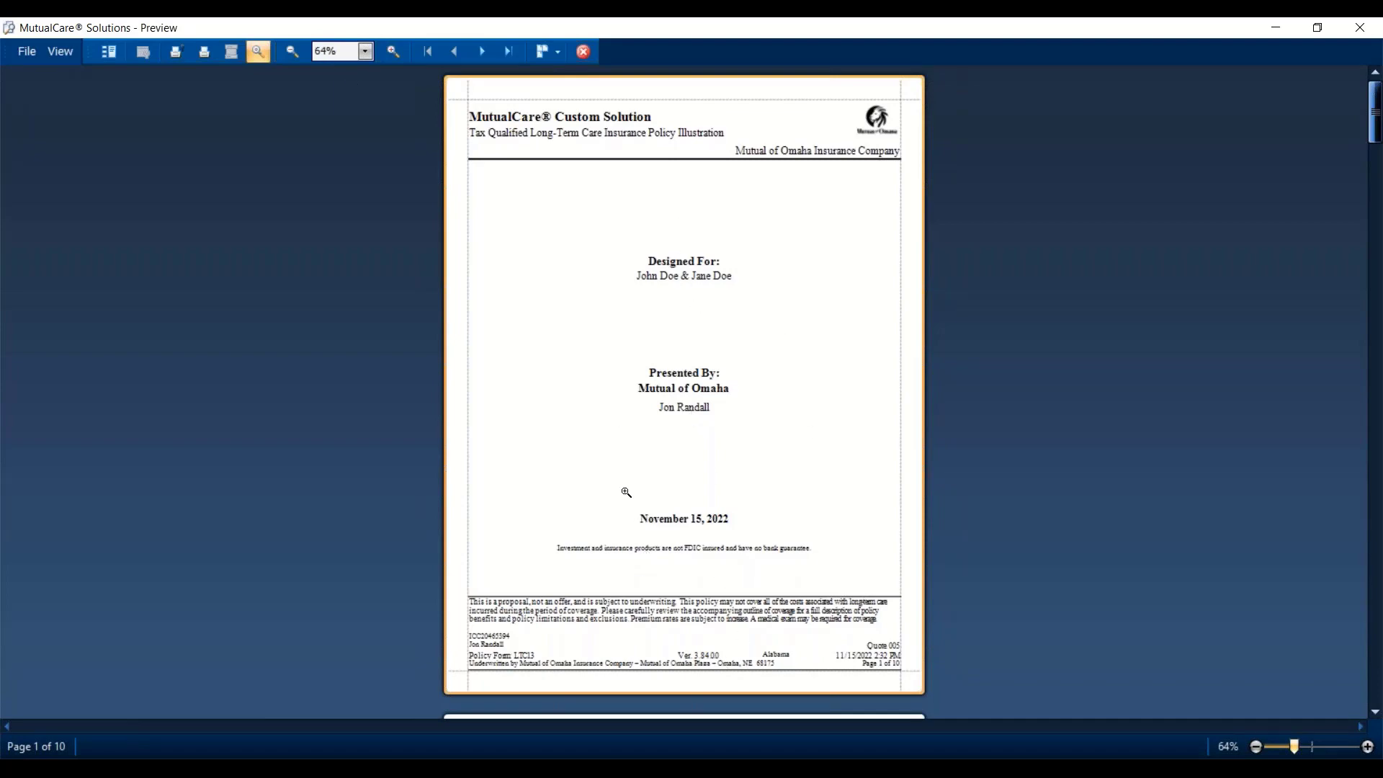
scroll(598, 469, down, 1)
scroll(599, 469, down, 8)
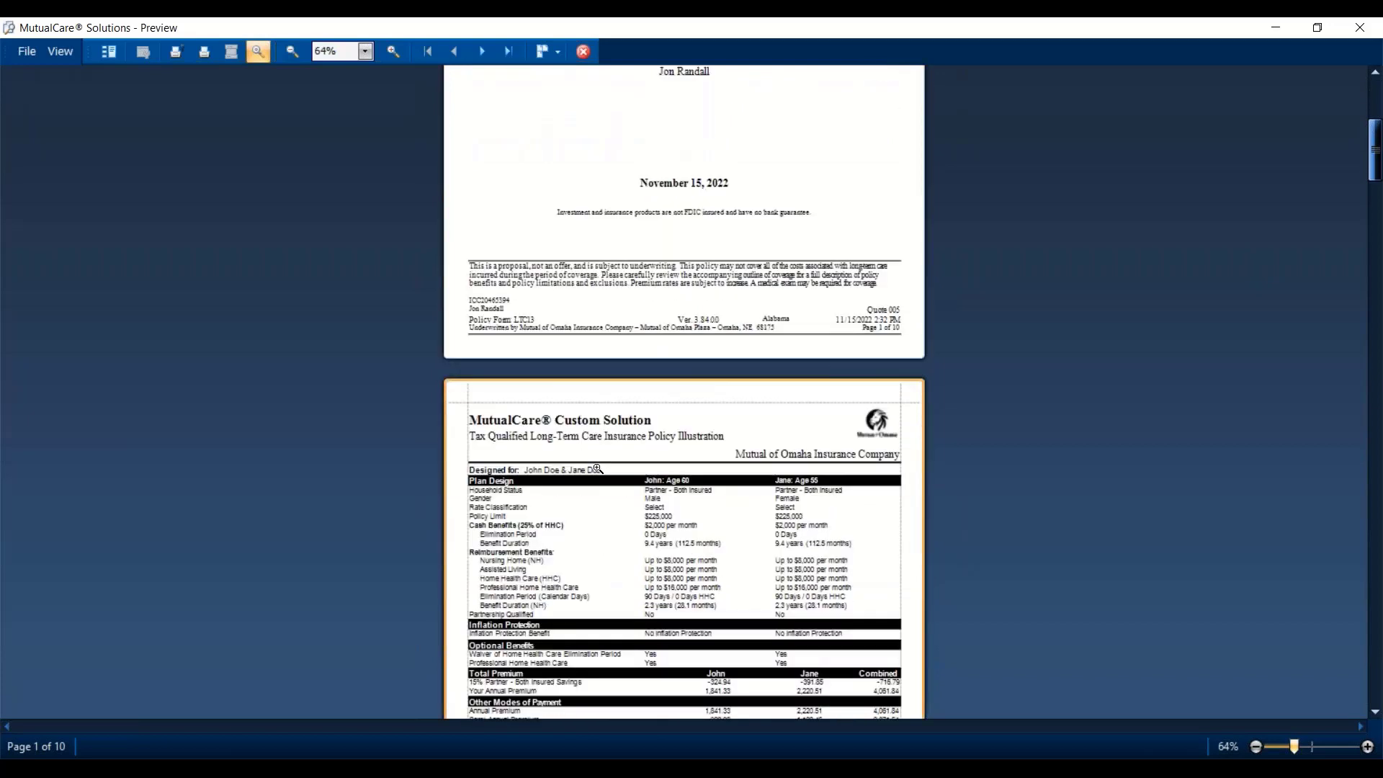
scroll(599, 469, down, 1)
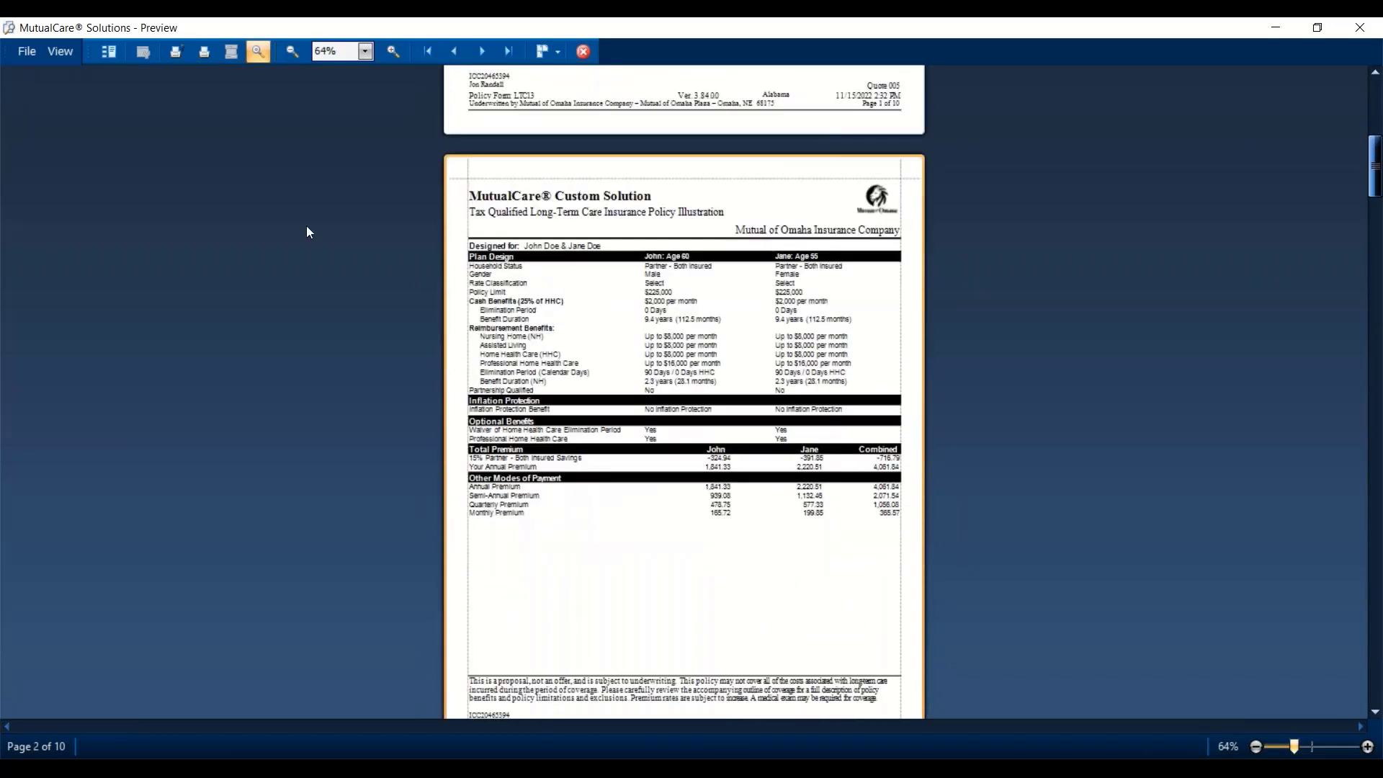
- Zoom the preview to 75%, then 100%, to read the $4,061.84 premium summary
click(366, 51)
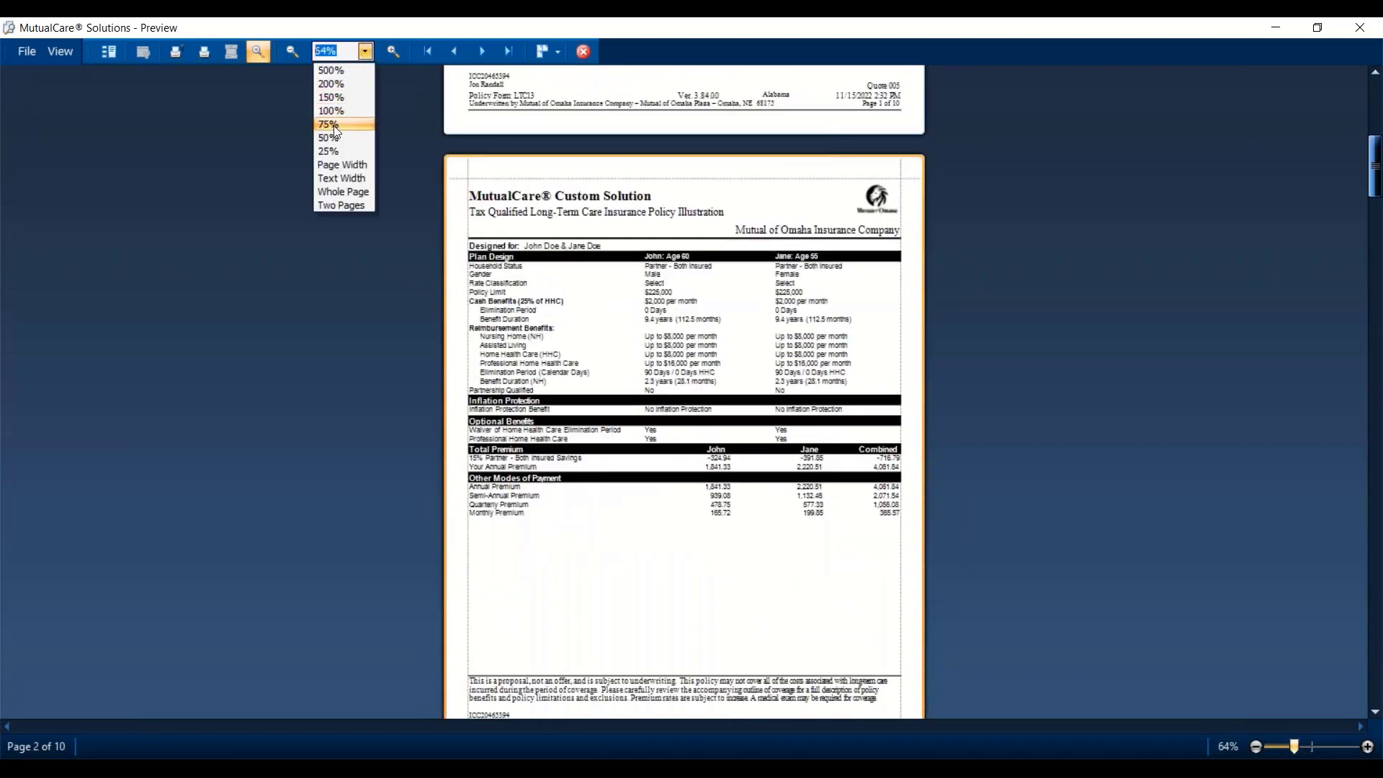
click(334, 124)
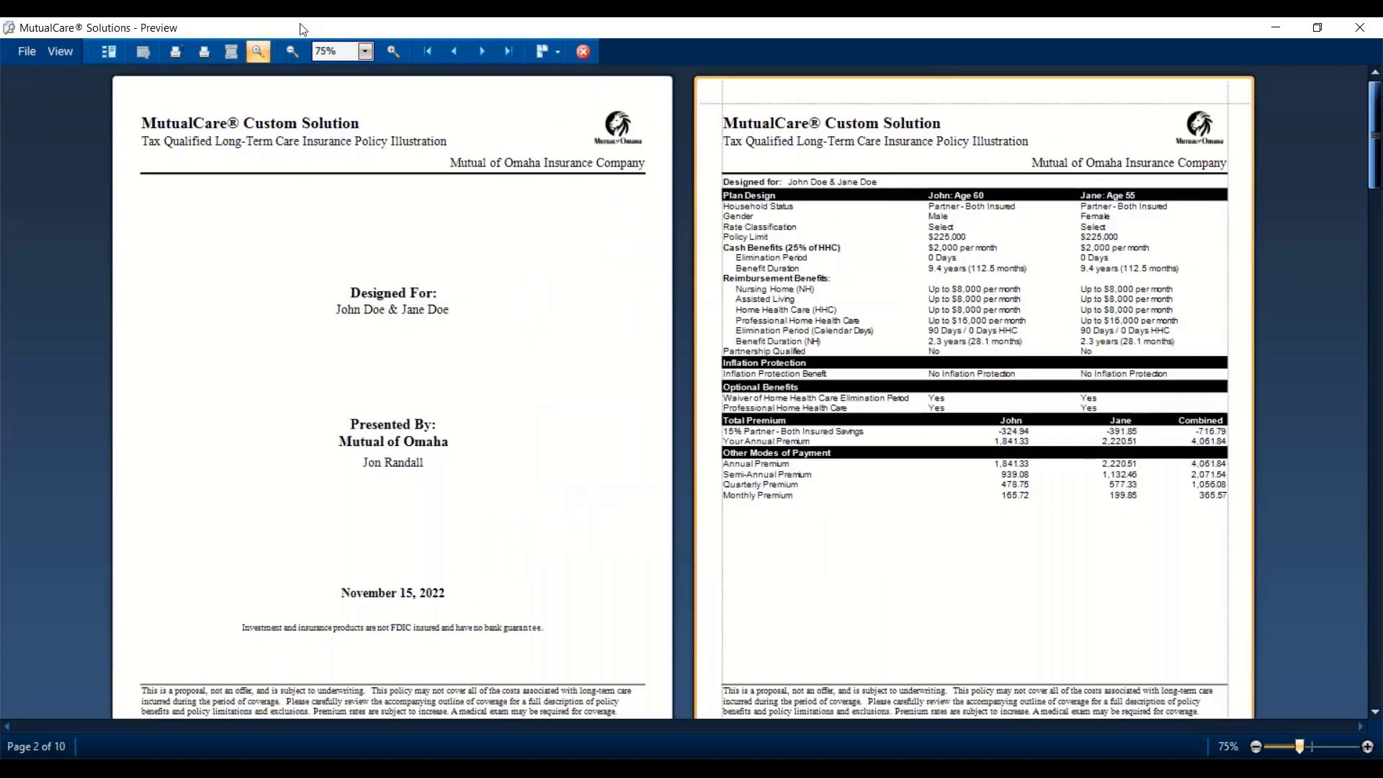
click(365, 52)
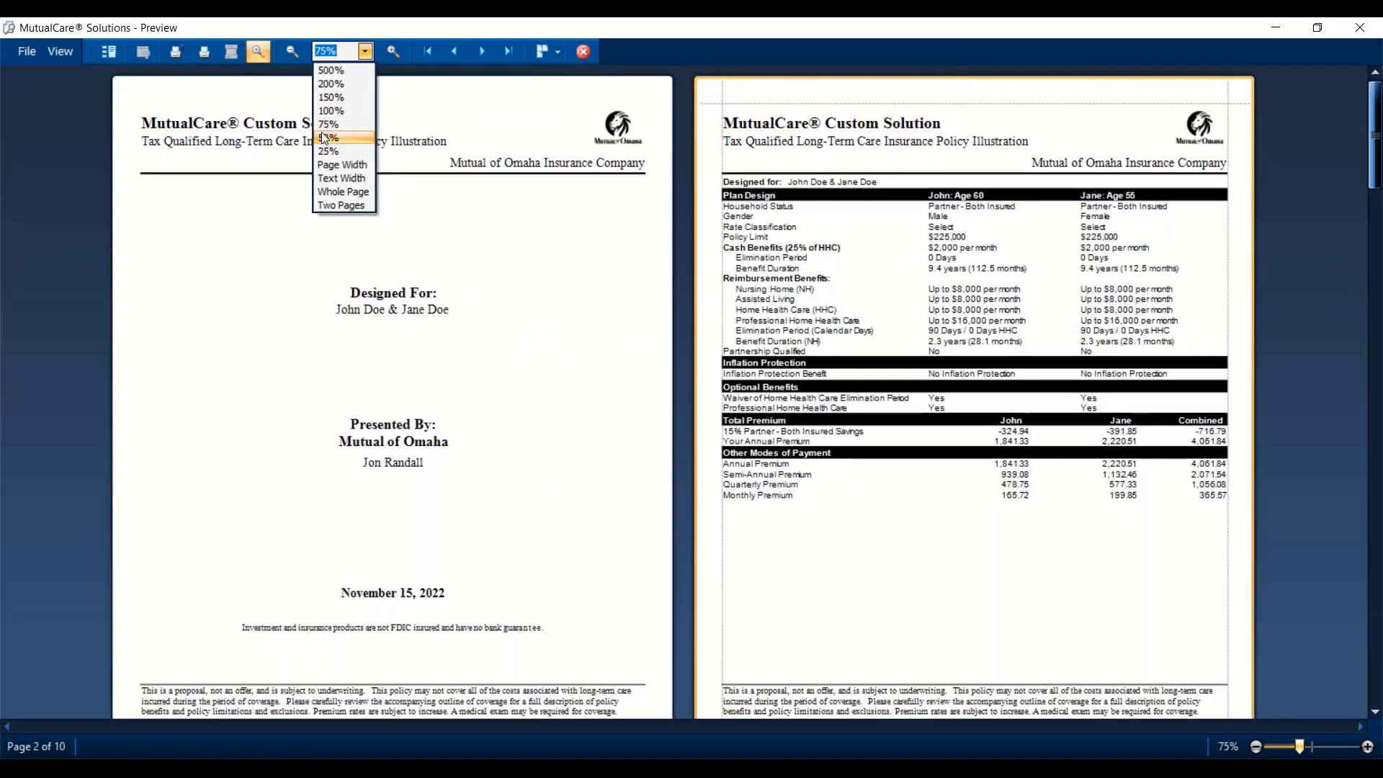
click(336, 106)
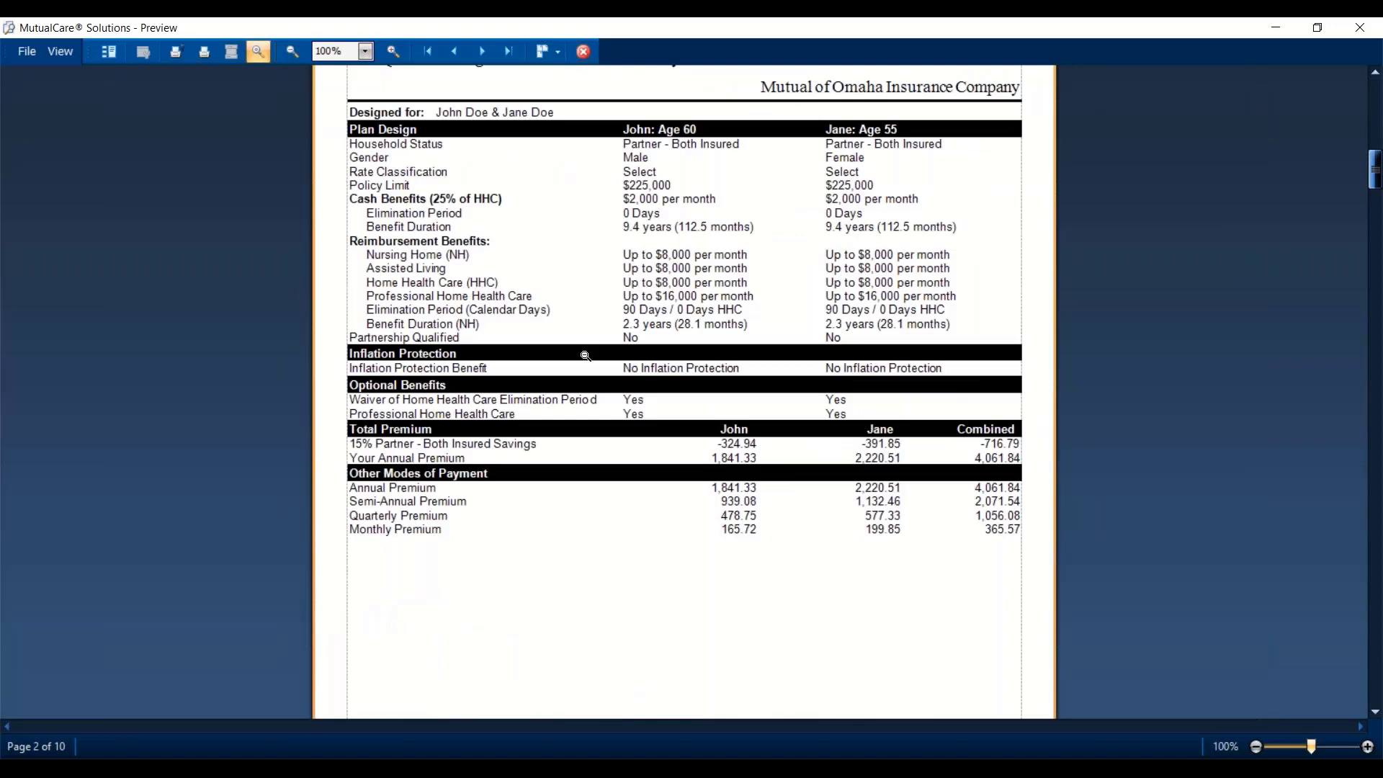
scroll(586, 356, up, 1)
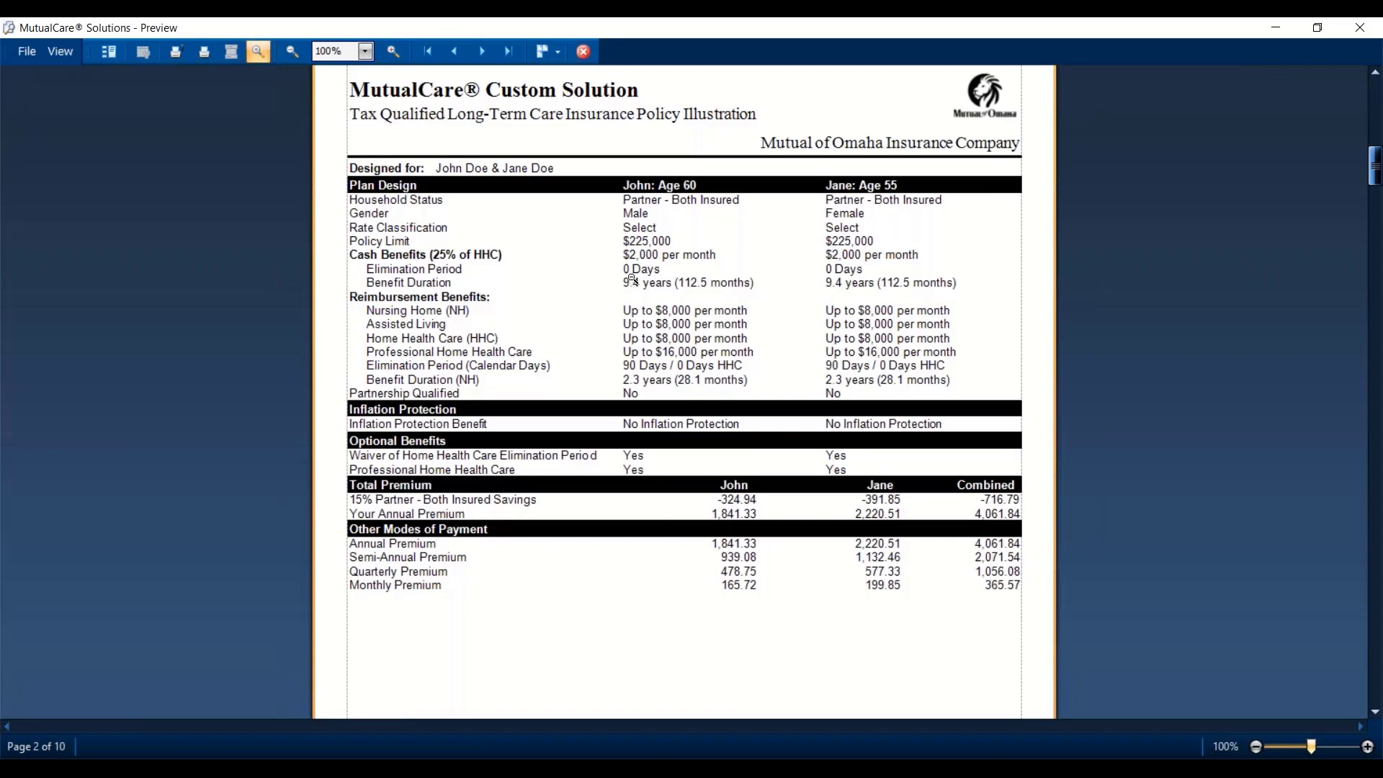
- Scroll the illustration from the page 2 plan design to page 4's Alternate Home Health Care & Assisted Living table
scroll(634, 279, down, 5)
scroll(633, 279, down, 3)
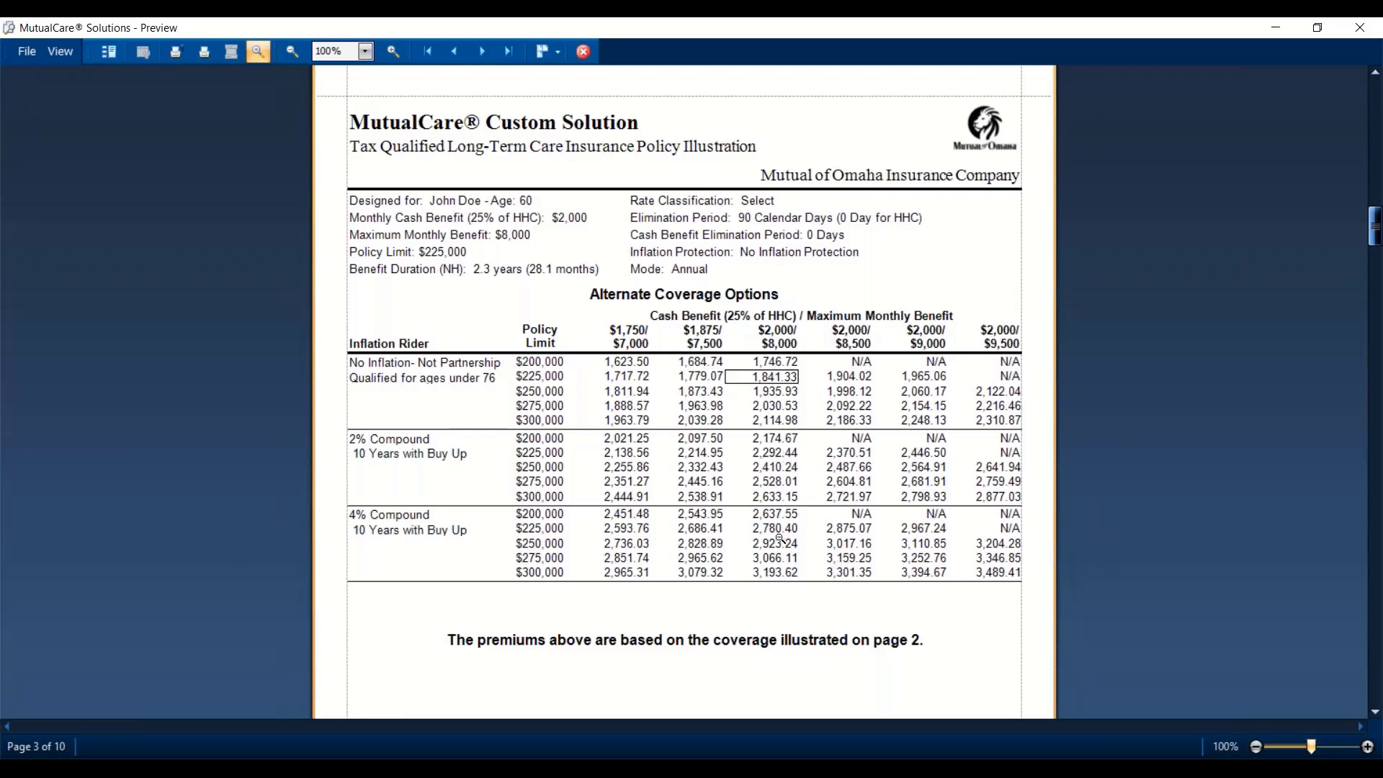
scroll(782, 539, down, 8)
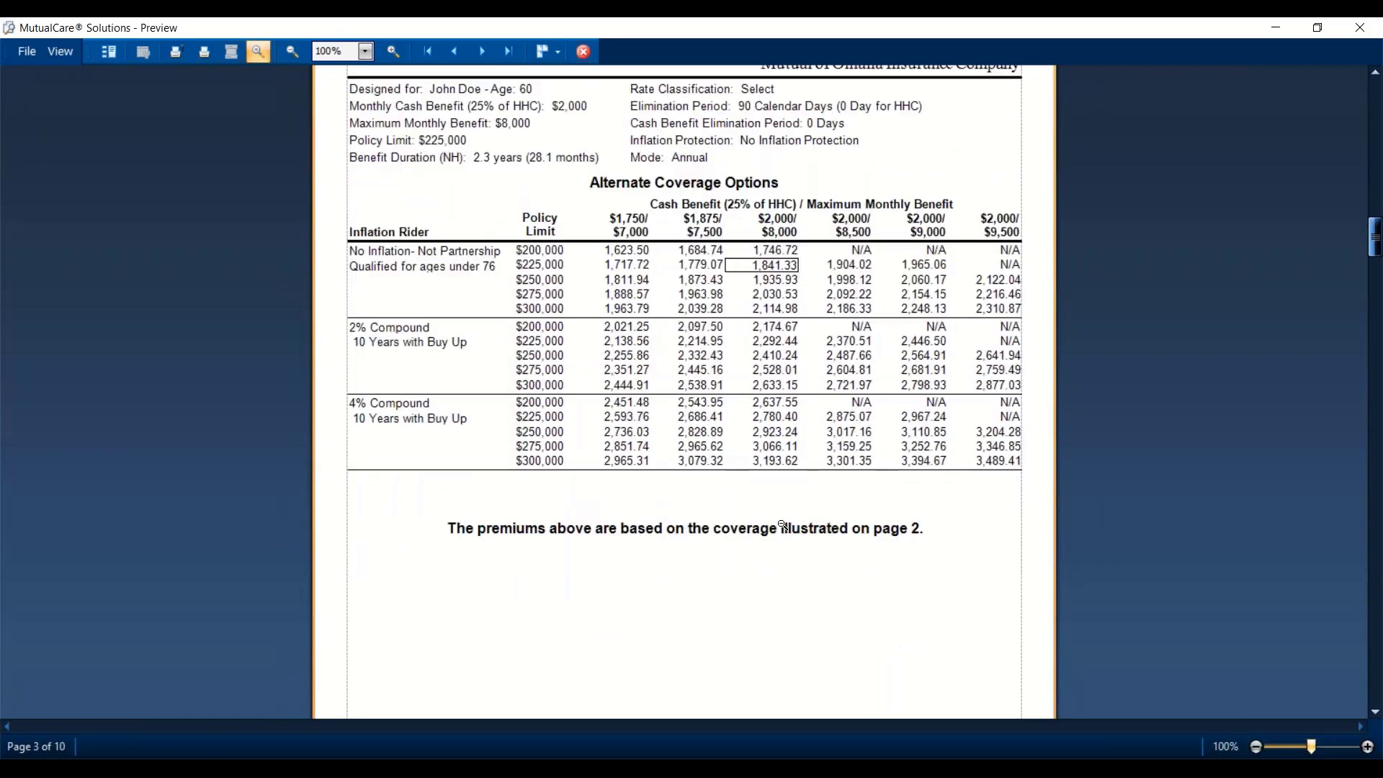
scroll(783, 525, down, 9)
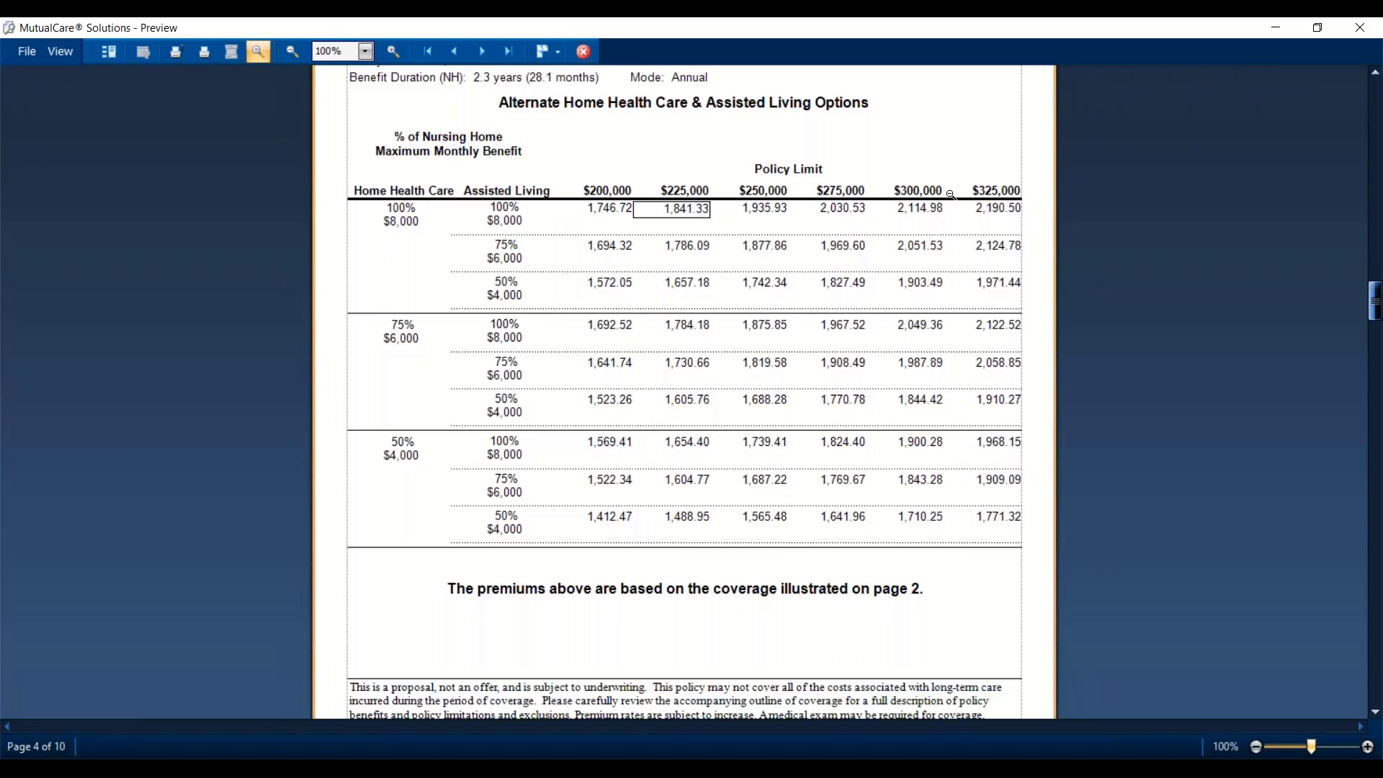
scroll(618, 412, down, 8)
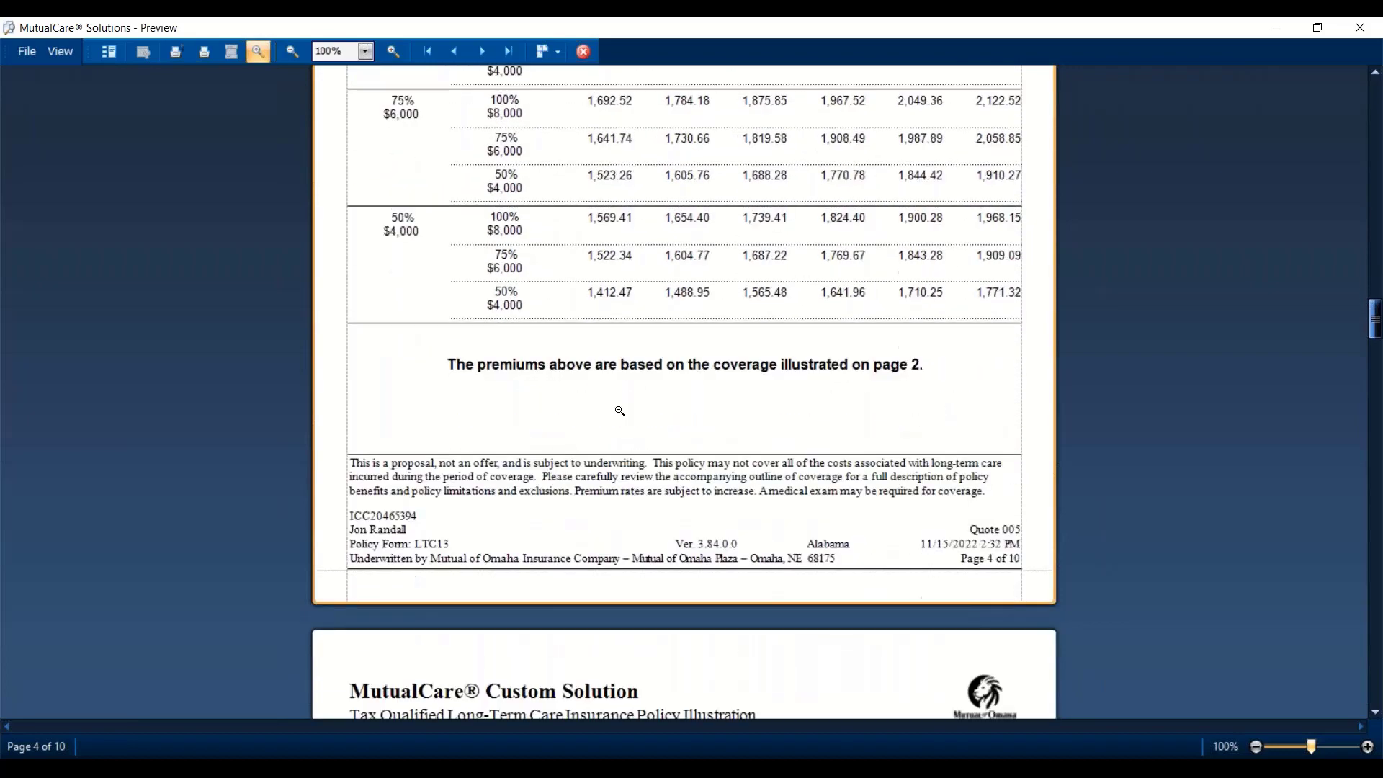
- Scroll past the page 5 inflation comparison and page 6 inflation options to page 7's Alternate Coverage Options
scroll(624, 408, down, 5)
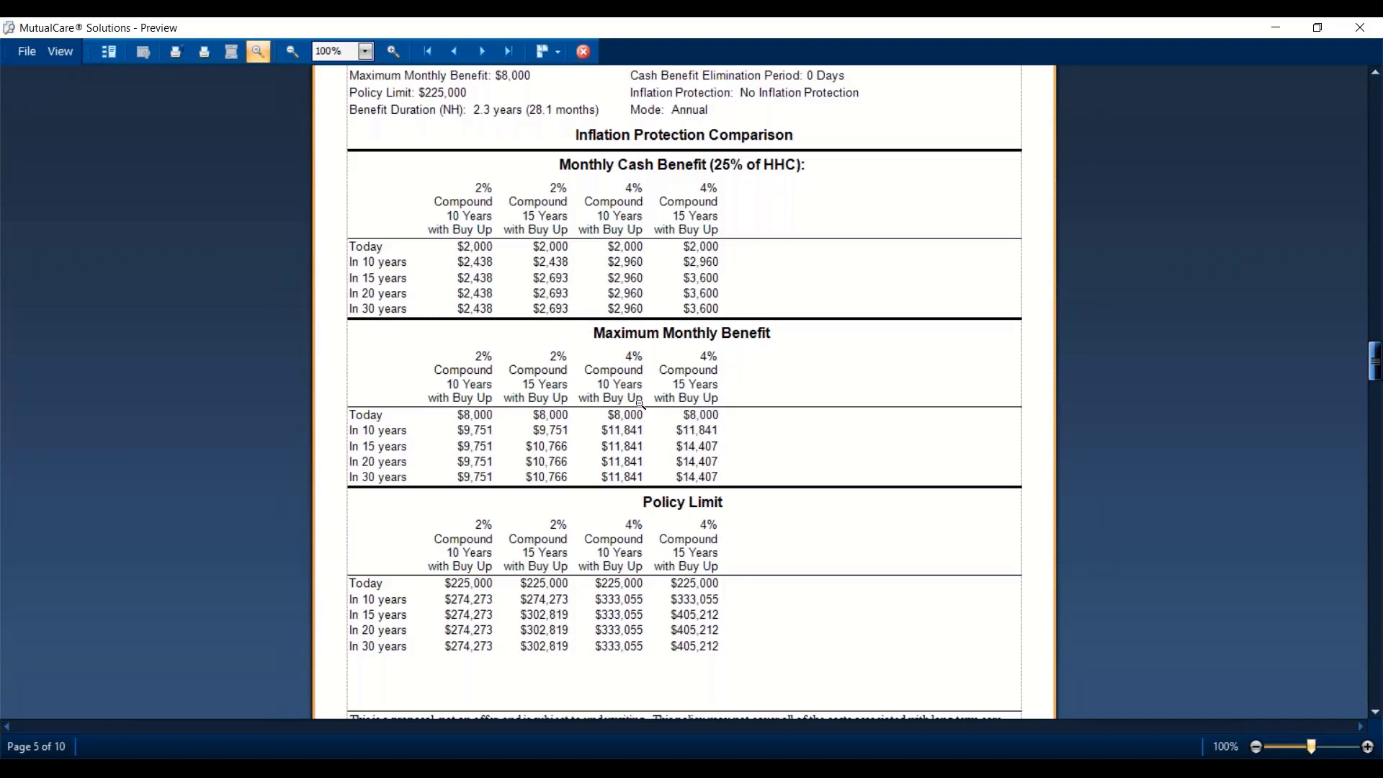
scroll(440, 368, down, 5)
scroll(440, 375, down, 6)
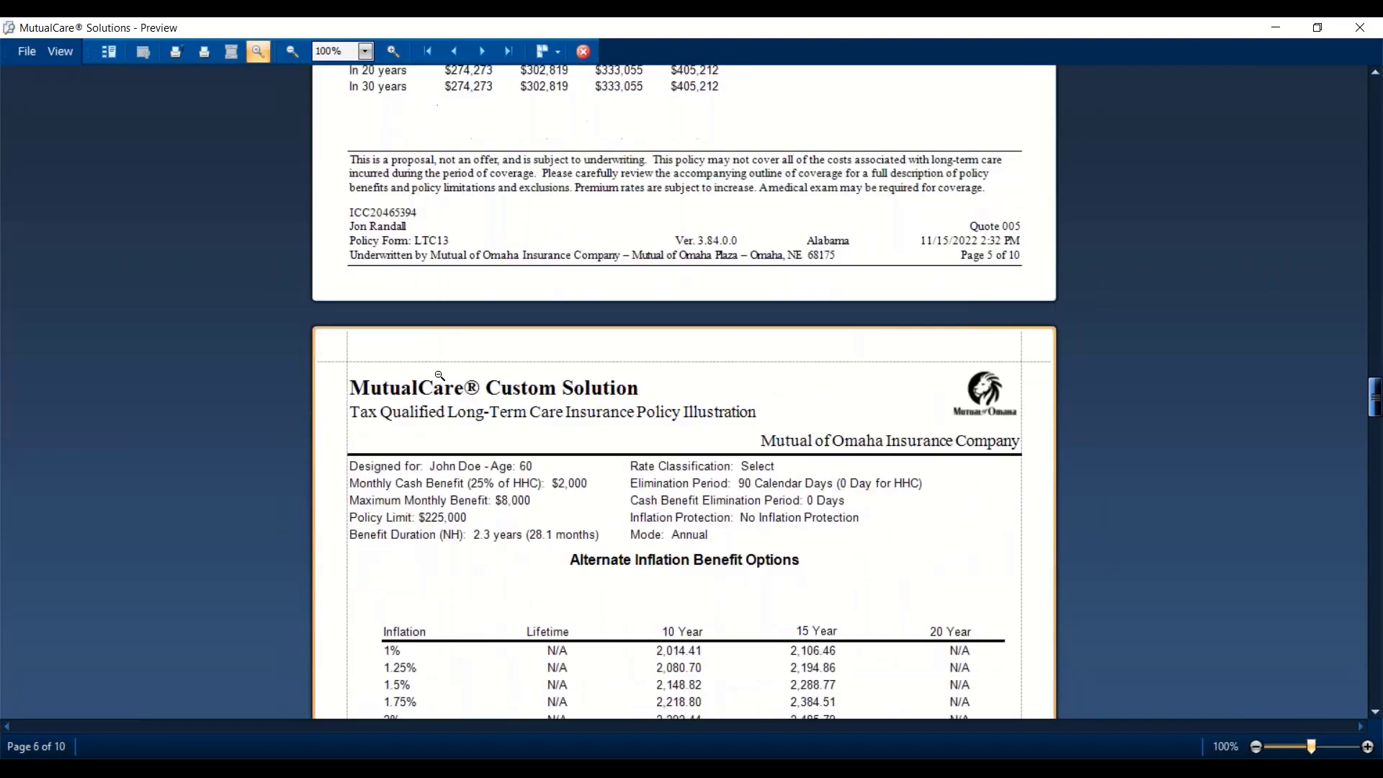
scroll(441, 375, down, 2)
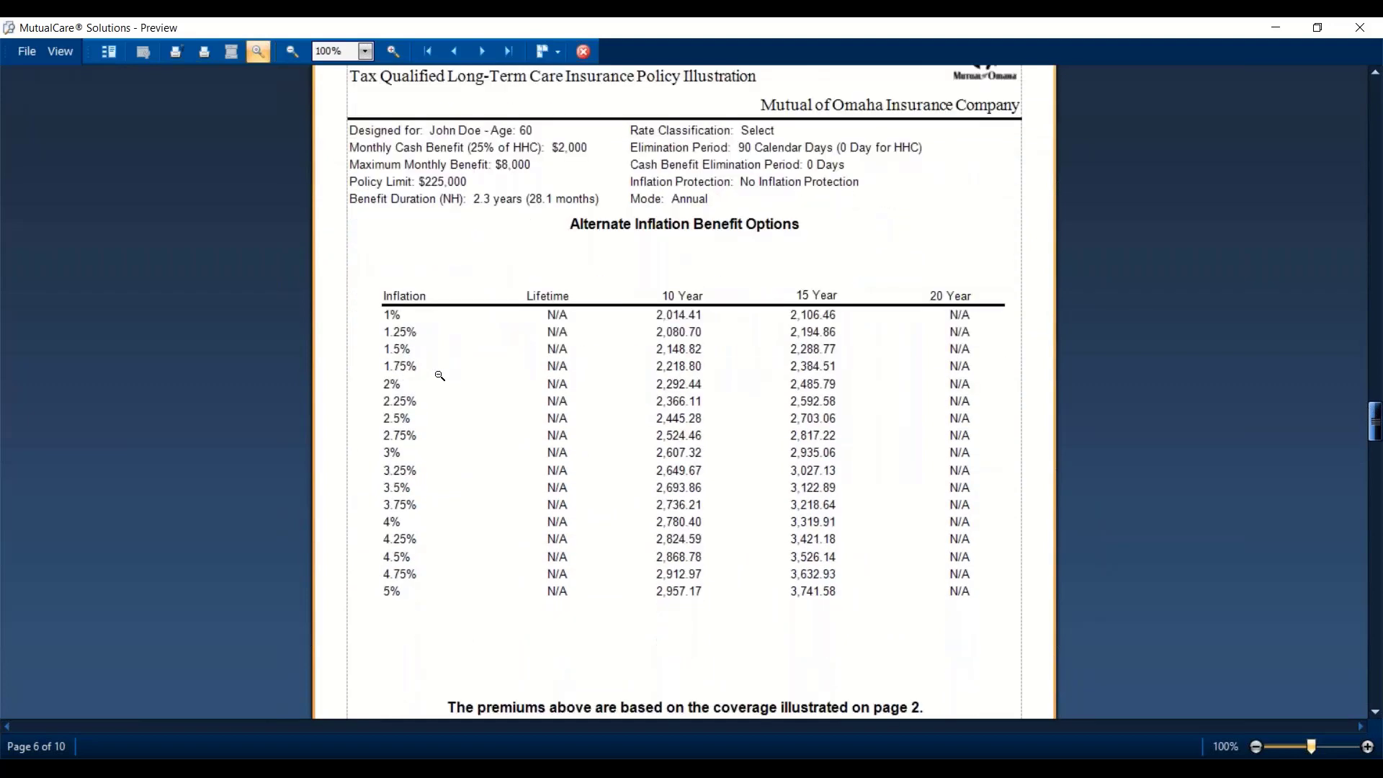
scroll(563, 202, up, 2)
scroll(937, 403, up, 1)
scroll(967, 435, down, 3)
scroll(967, 435, down, 16)
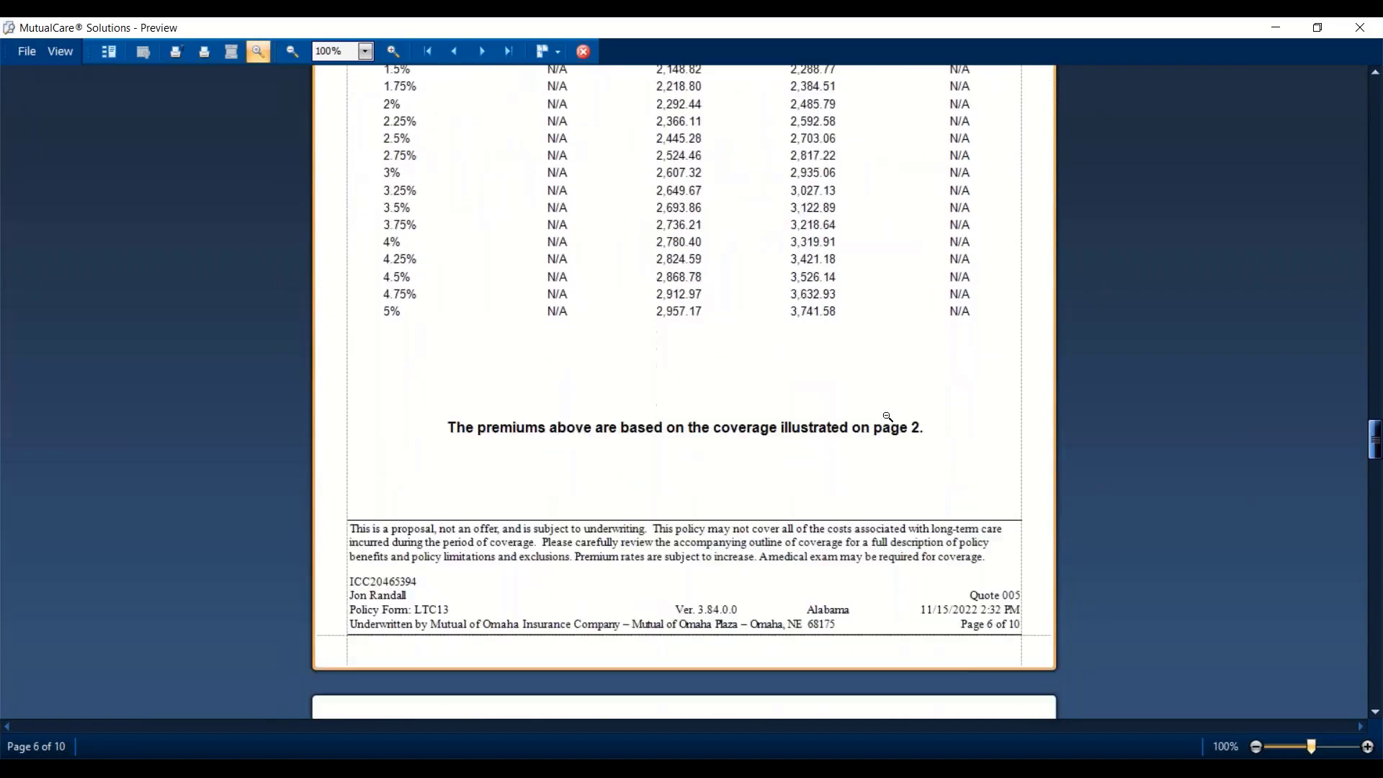
scroll(685, 392, down, 7)
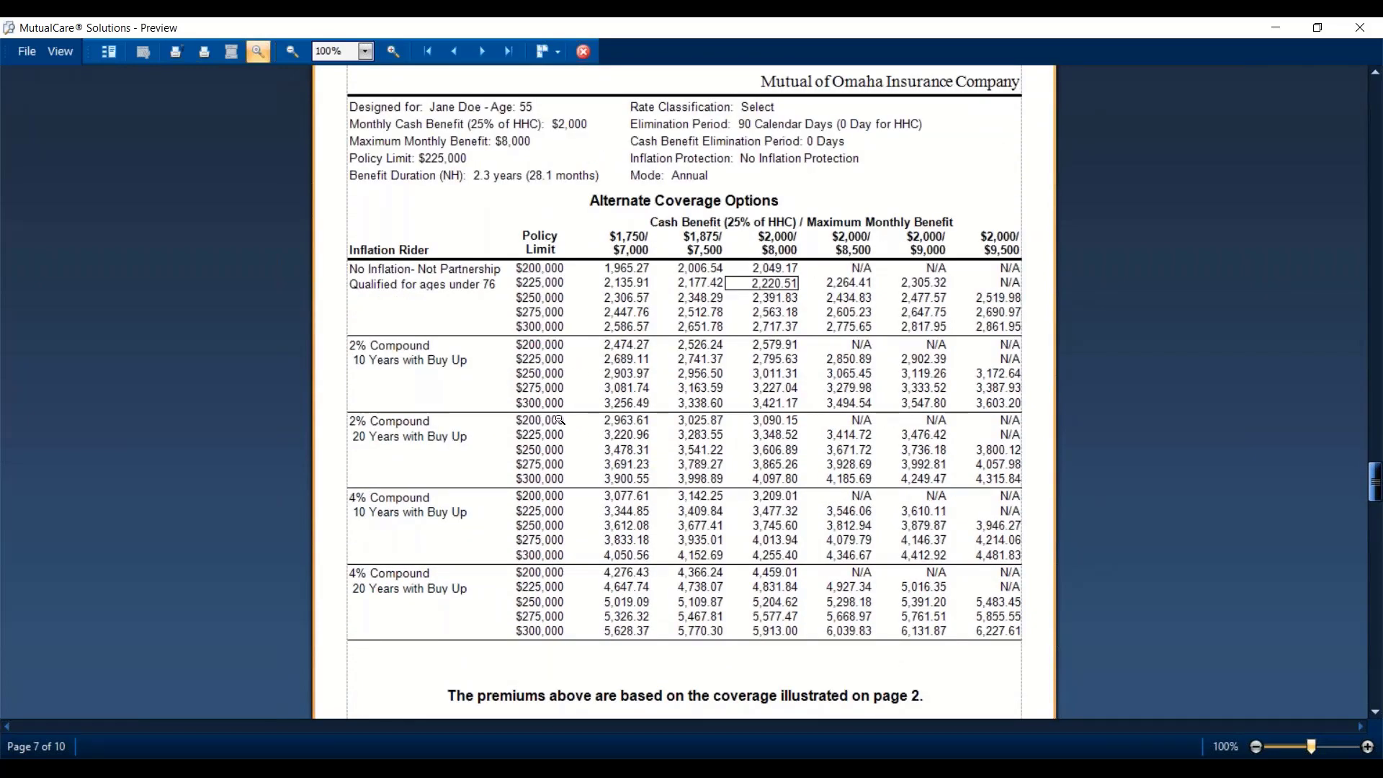
- Scroll through pages 7–9 to page 10's Alternate Inflation Benefit Options premiums
scroll(561, 419, down, 13)
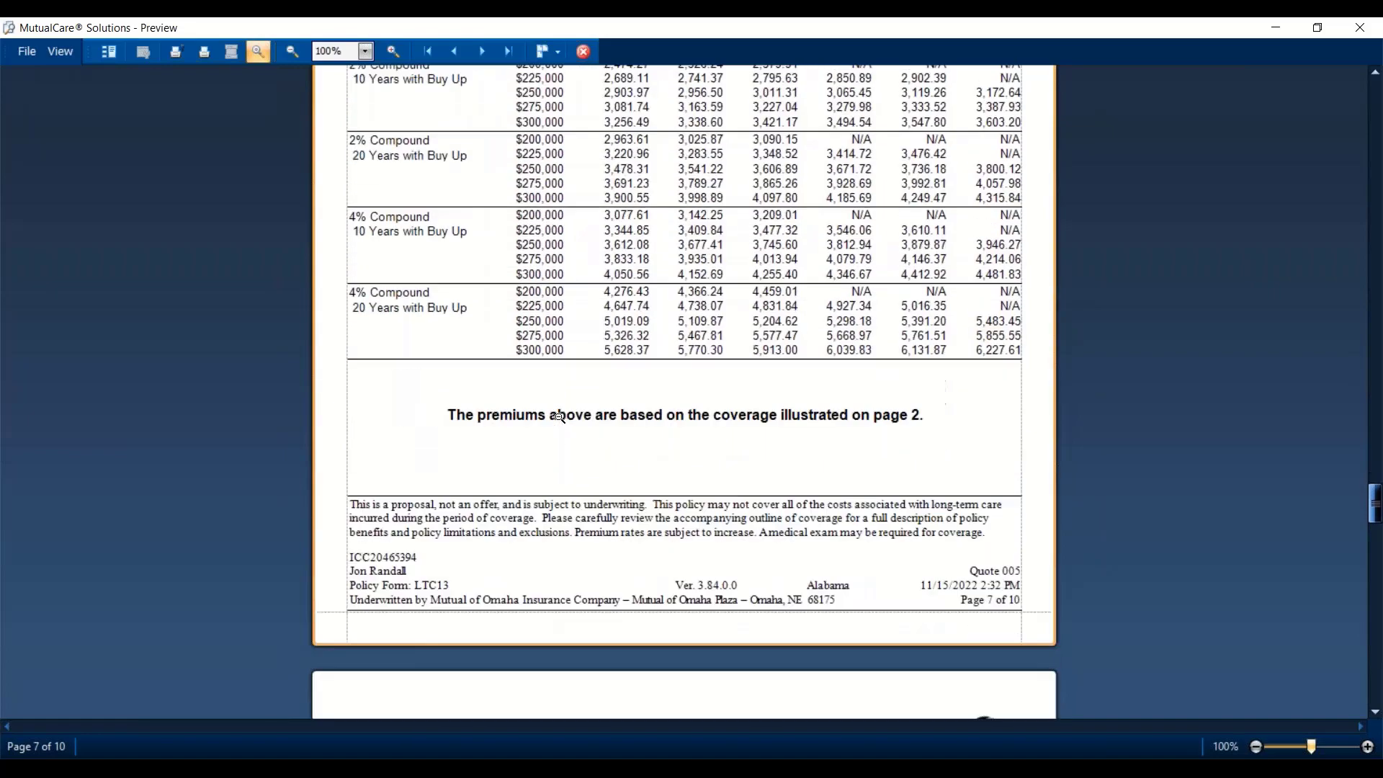
scroll(560, 419, down, 11)
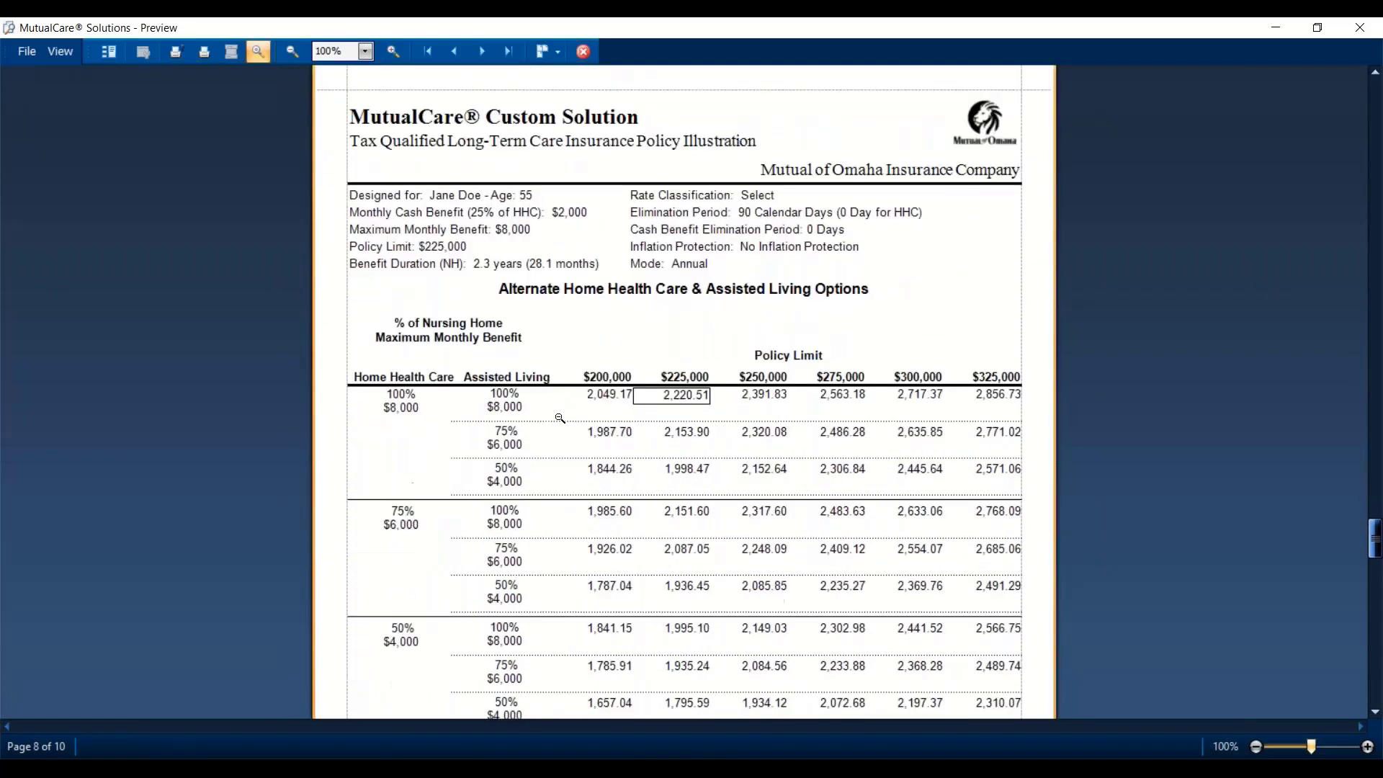
scroll(561, 419, down, 2)
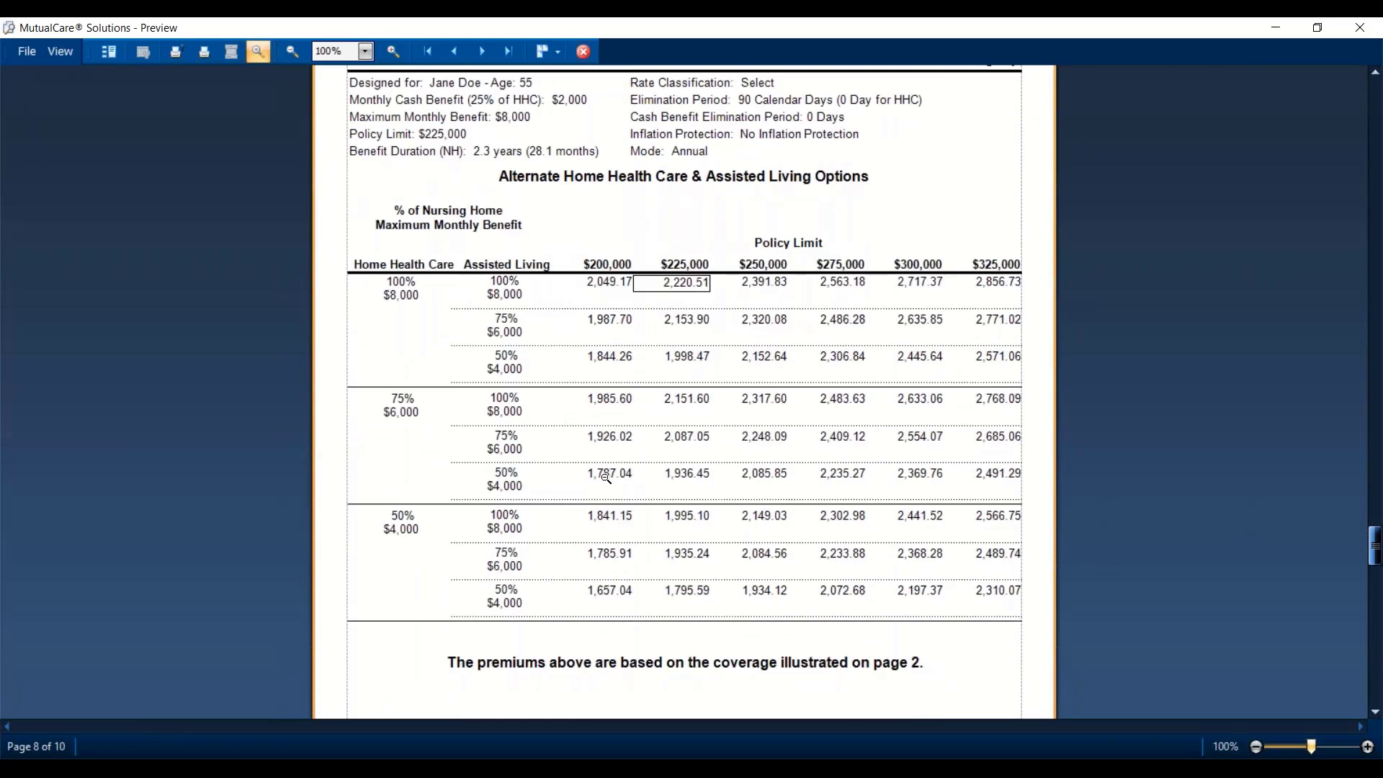
scroll(613, 445, down, 1)
scroll(613, 445, down, 10)
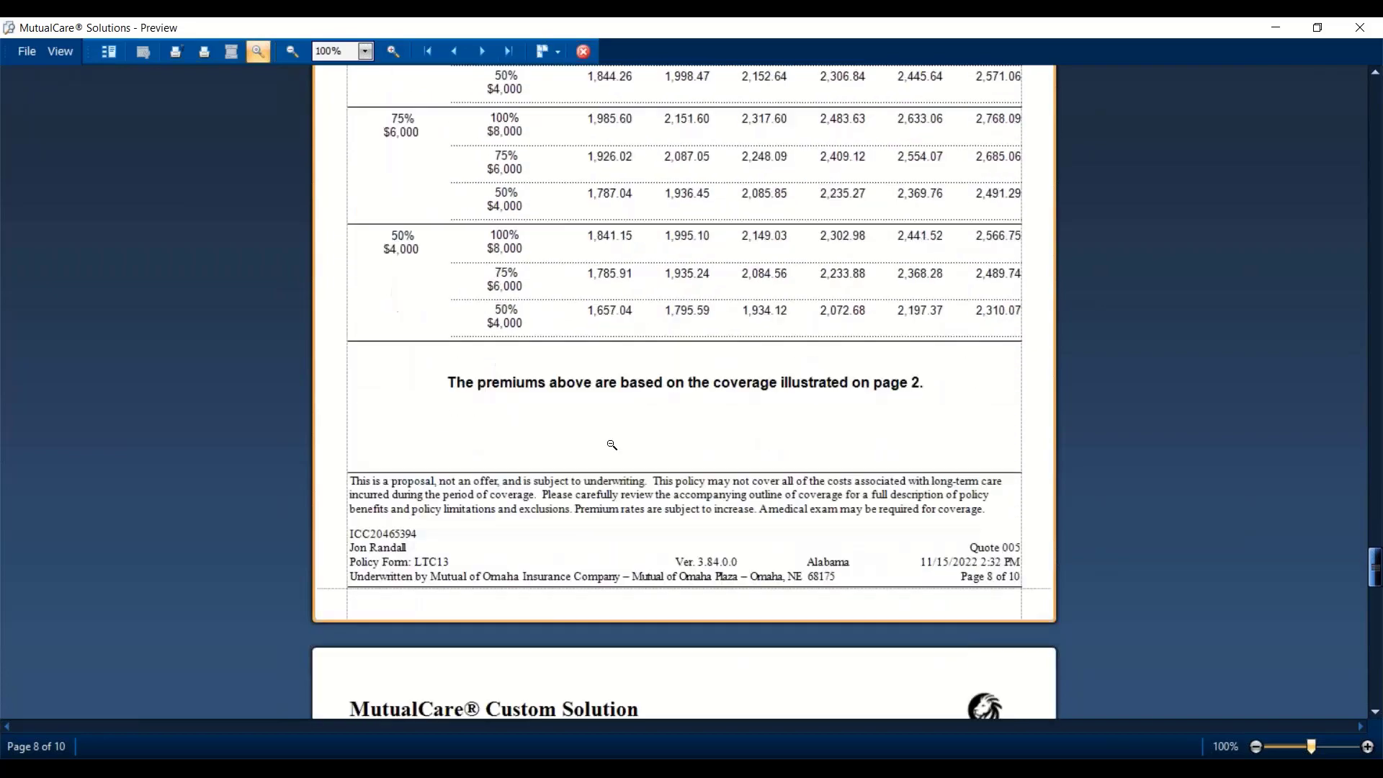
scroll(613, 444, down, 6)
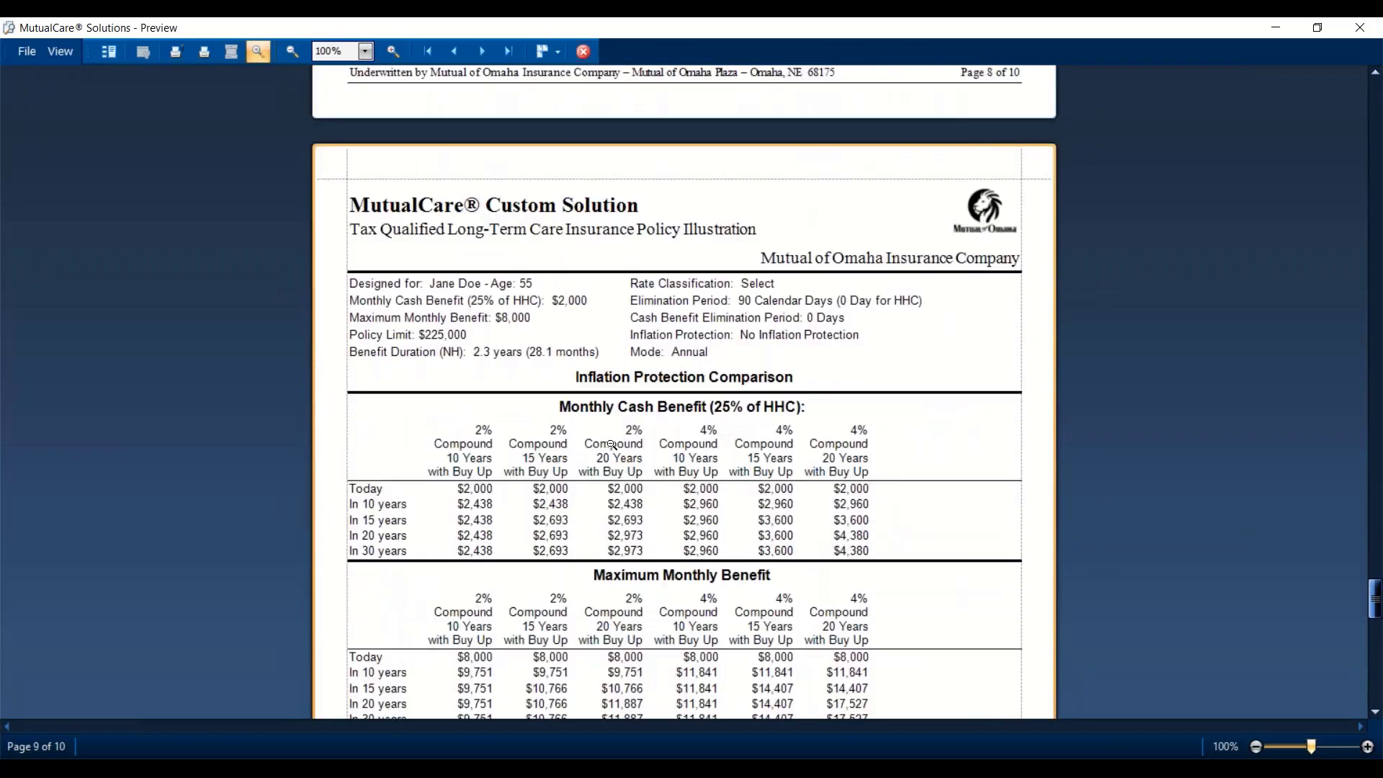
scroll(613, 444, down, 4)
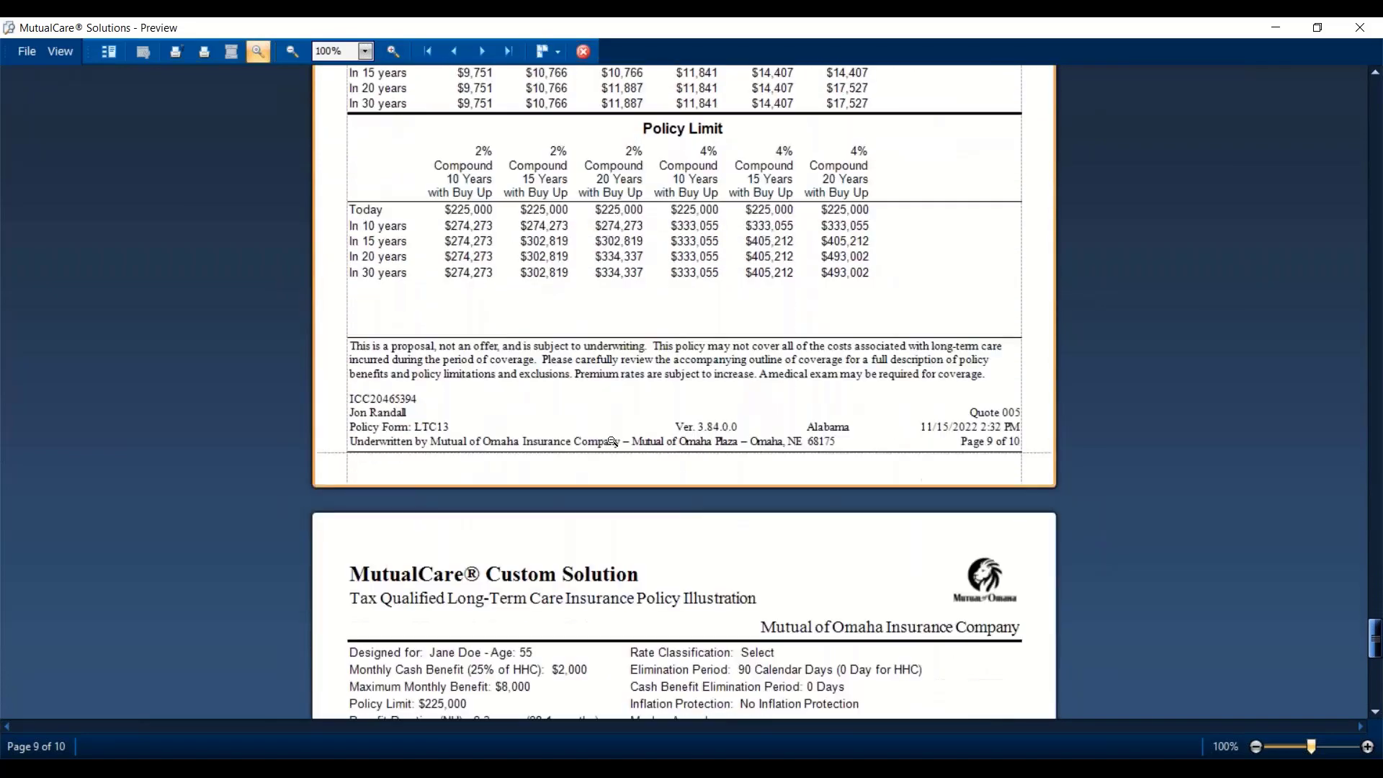
ctrl+scroll(613, 444, down, 2)
scroll(614, 441, down, 2)
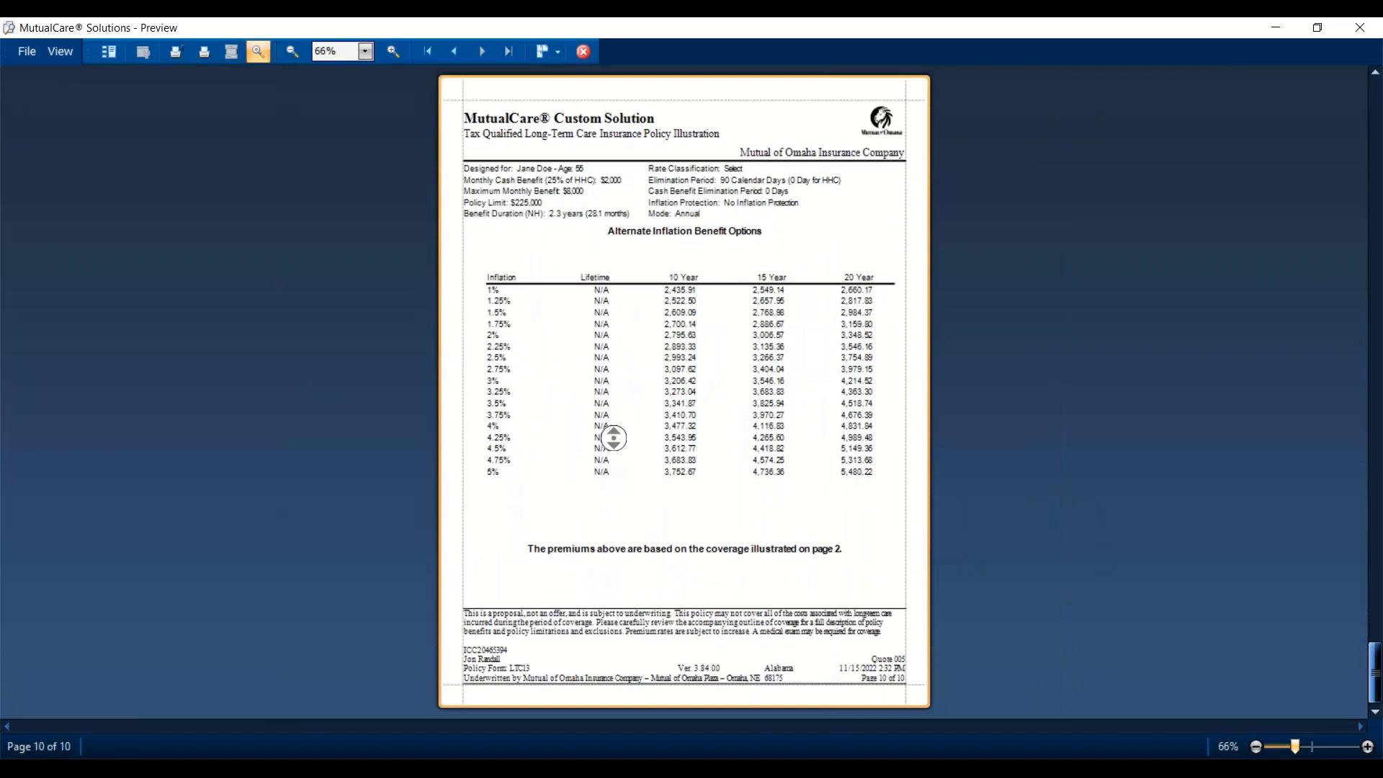
scroll(614, 438, up, 4)
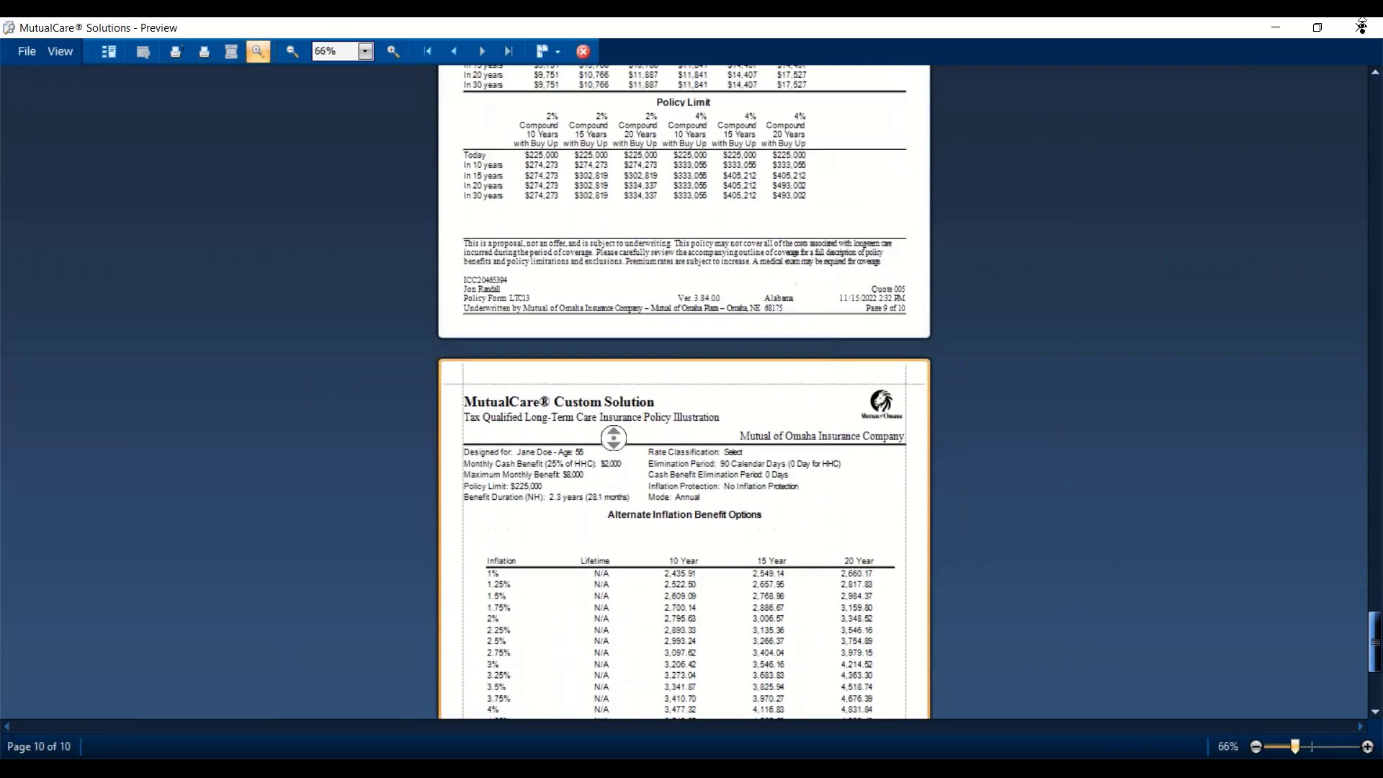
- Close the preview, compare Quote 003 with Quote 005, and save the client with Quote 005 loaded
click(1362, 26)
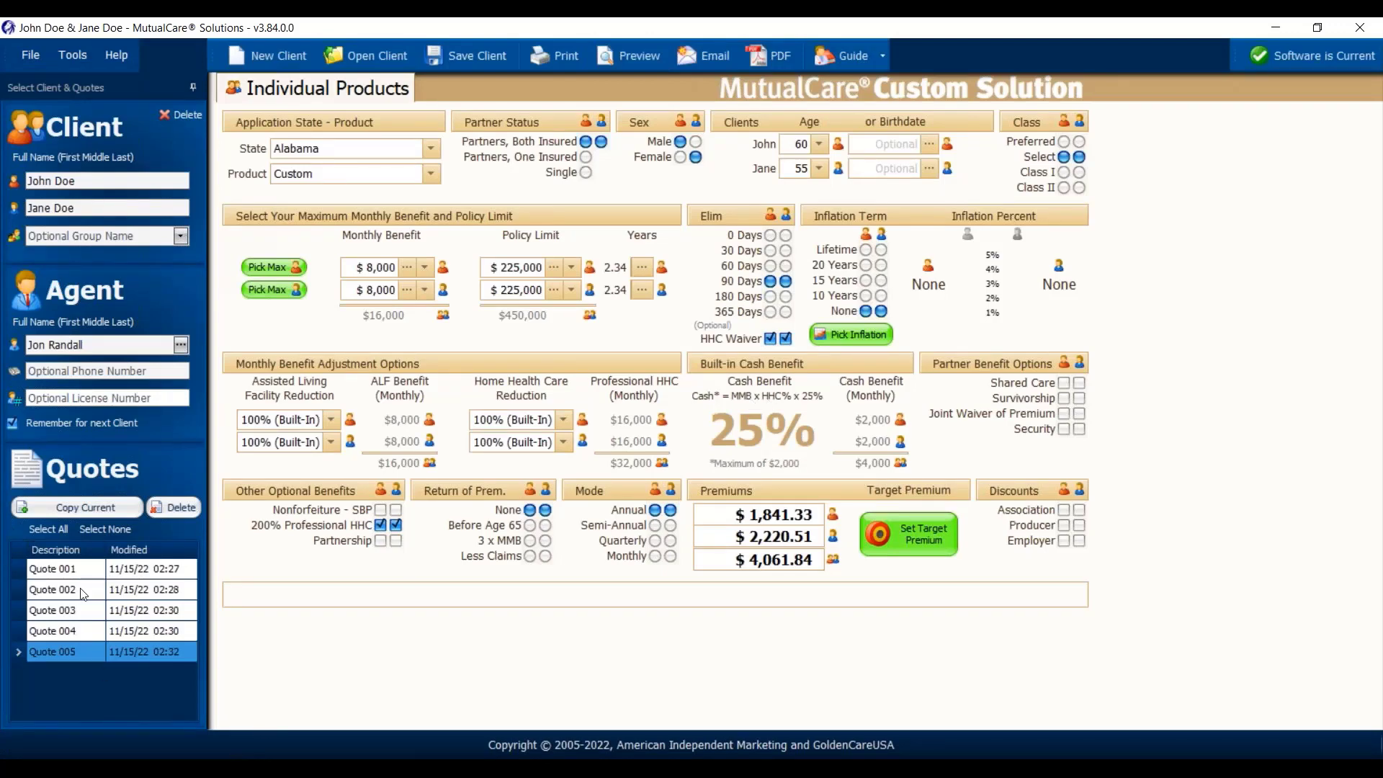
click(72, 610)
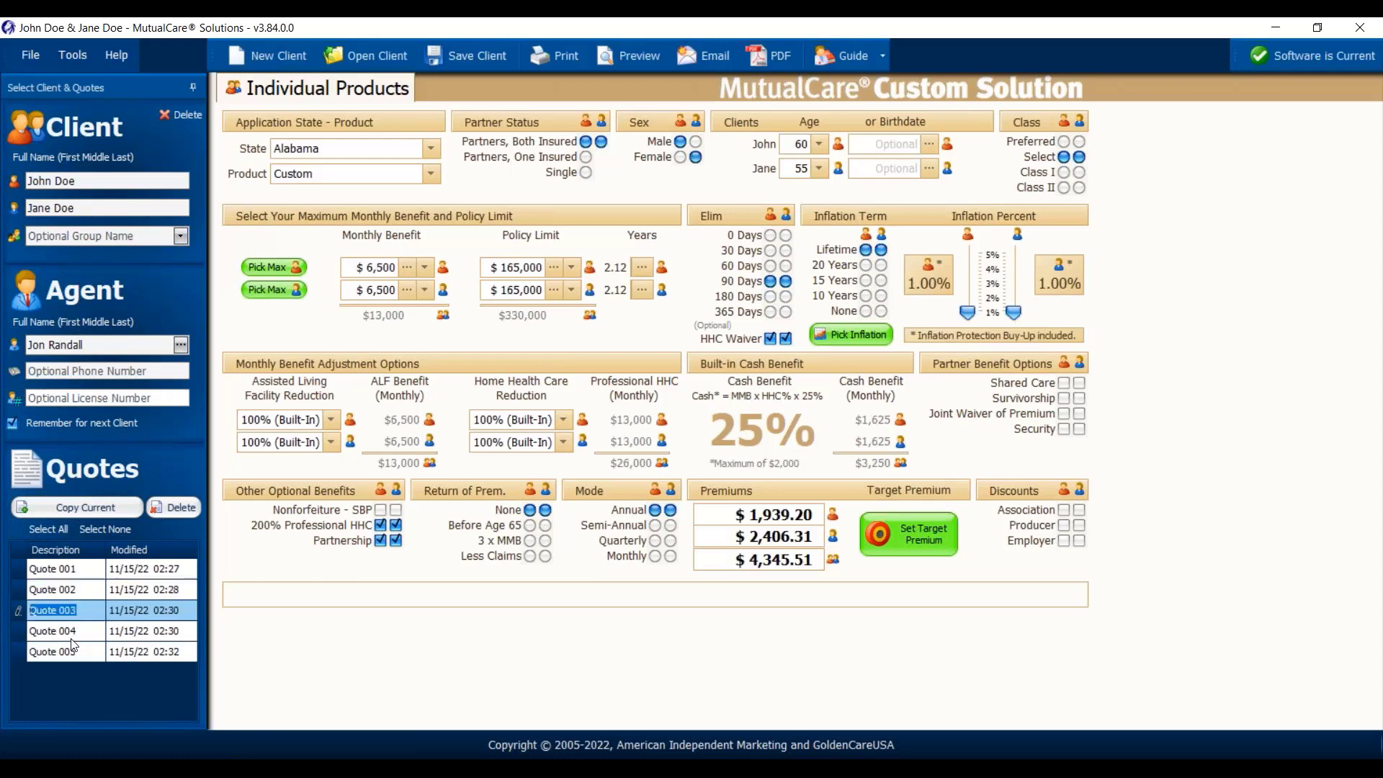
click(71, 634)
click(72, 651)
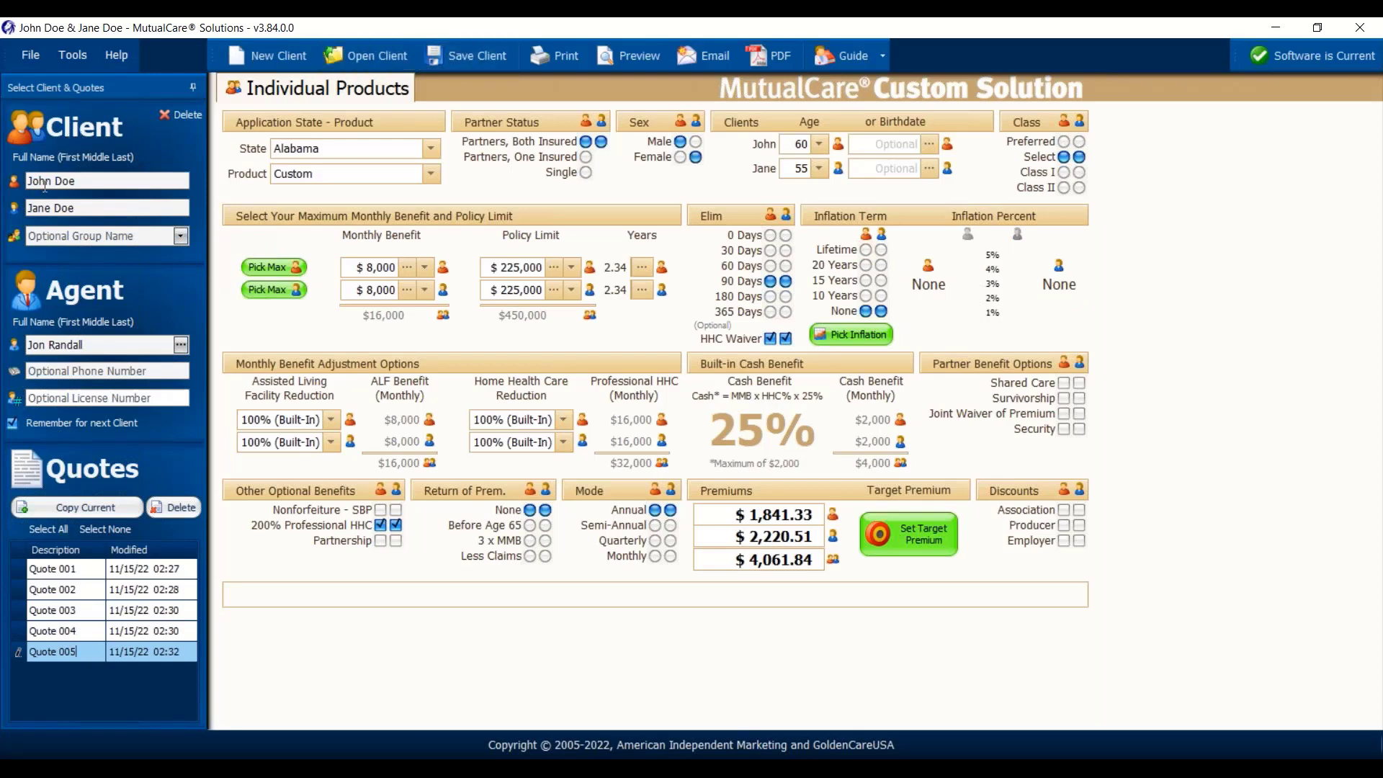
click(481, 55)
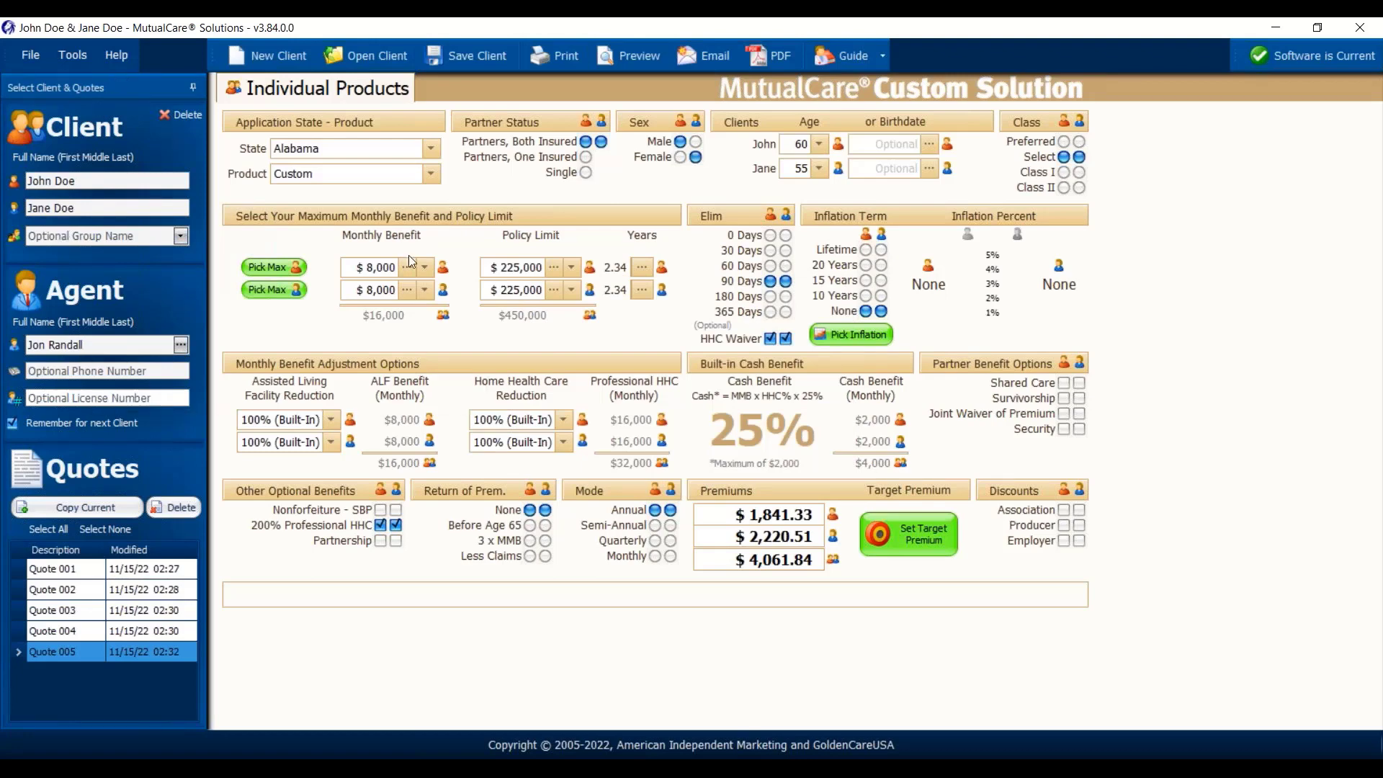
click(493, 55)
- Start a new blank client, then bring up the Flippity Random Name Picker wheel of attendee names
click(291, 65)
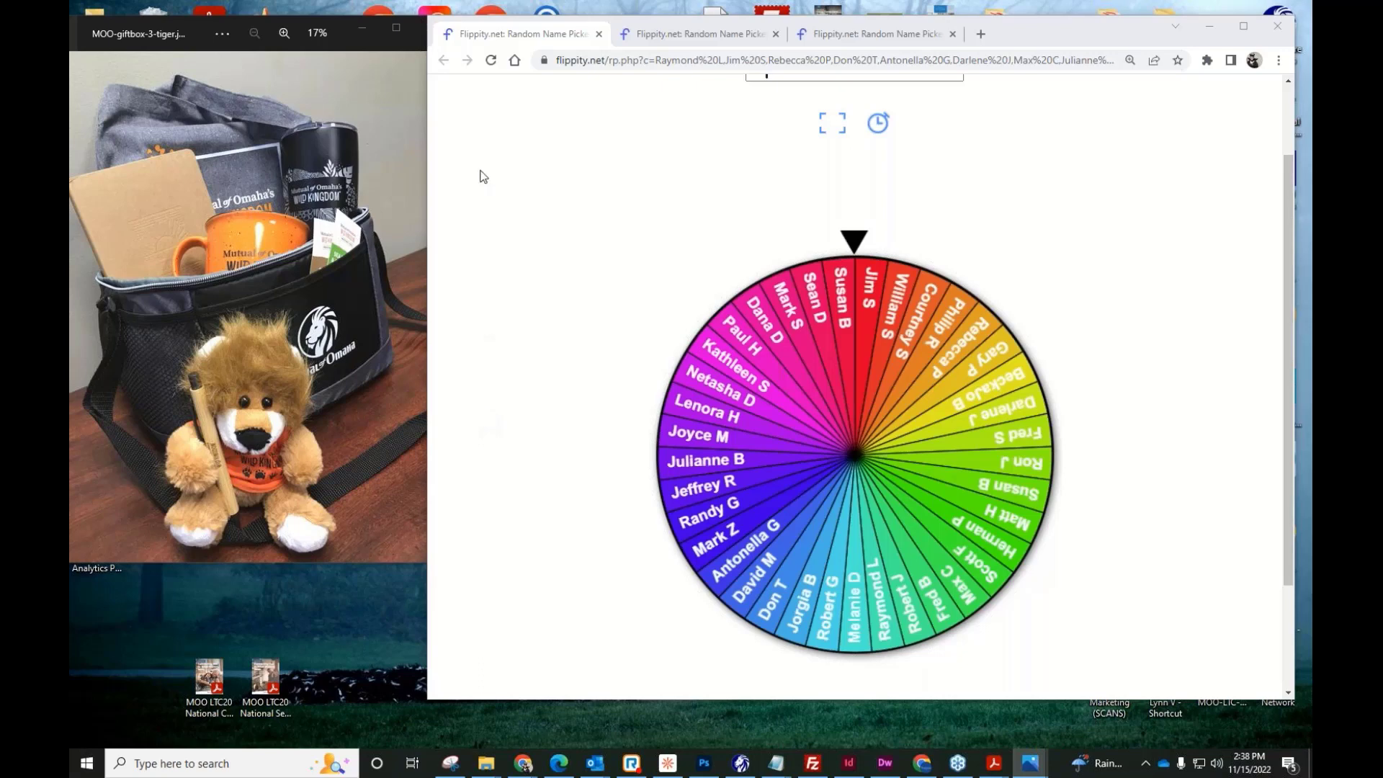
- Focus the browser and spin the Flippity attendee name wheel
click(504, 36)
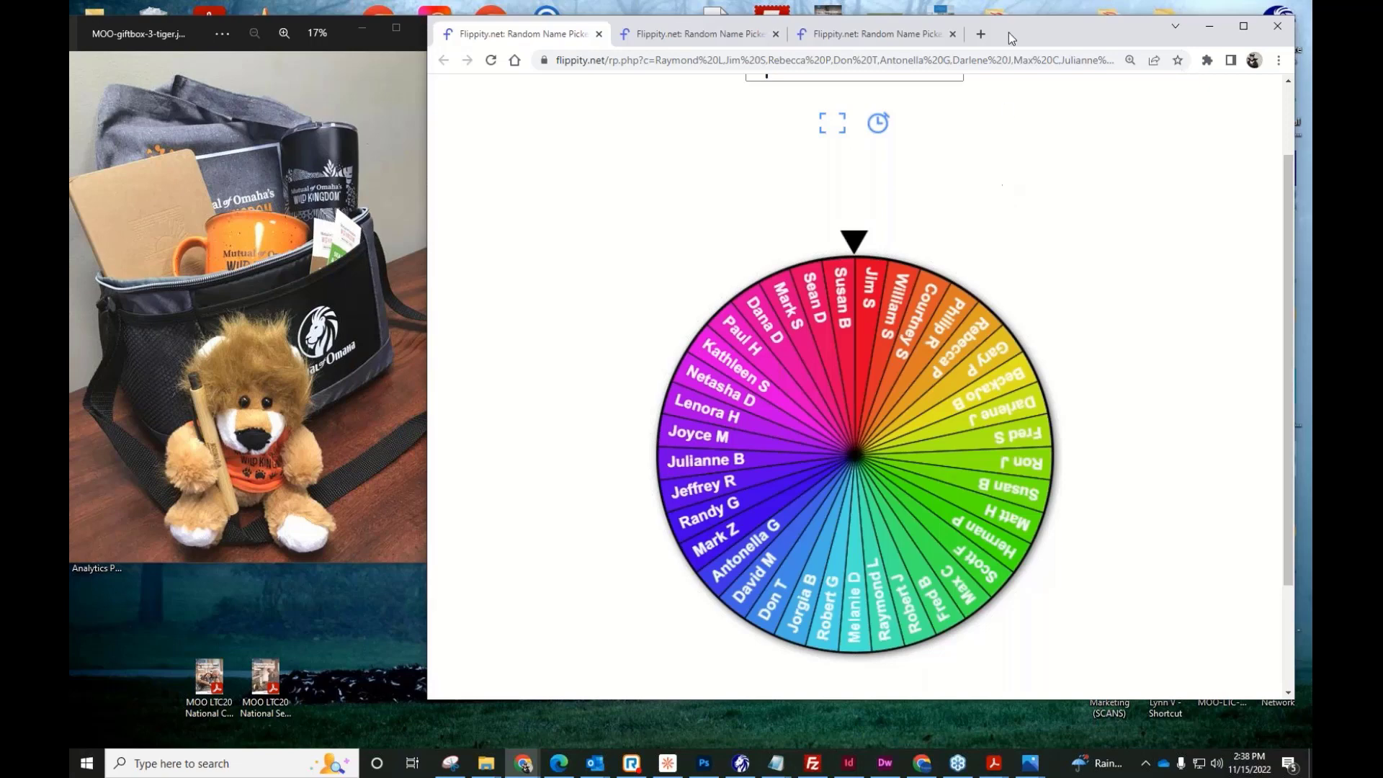
click(854, 240)
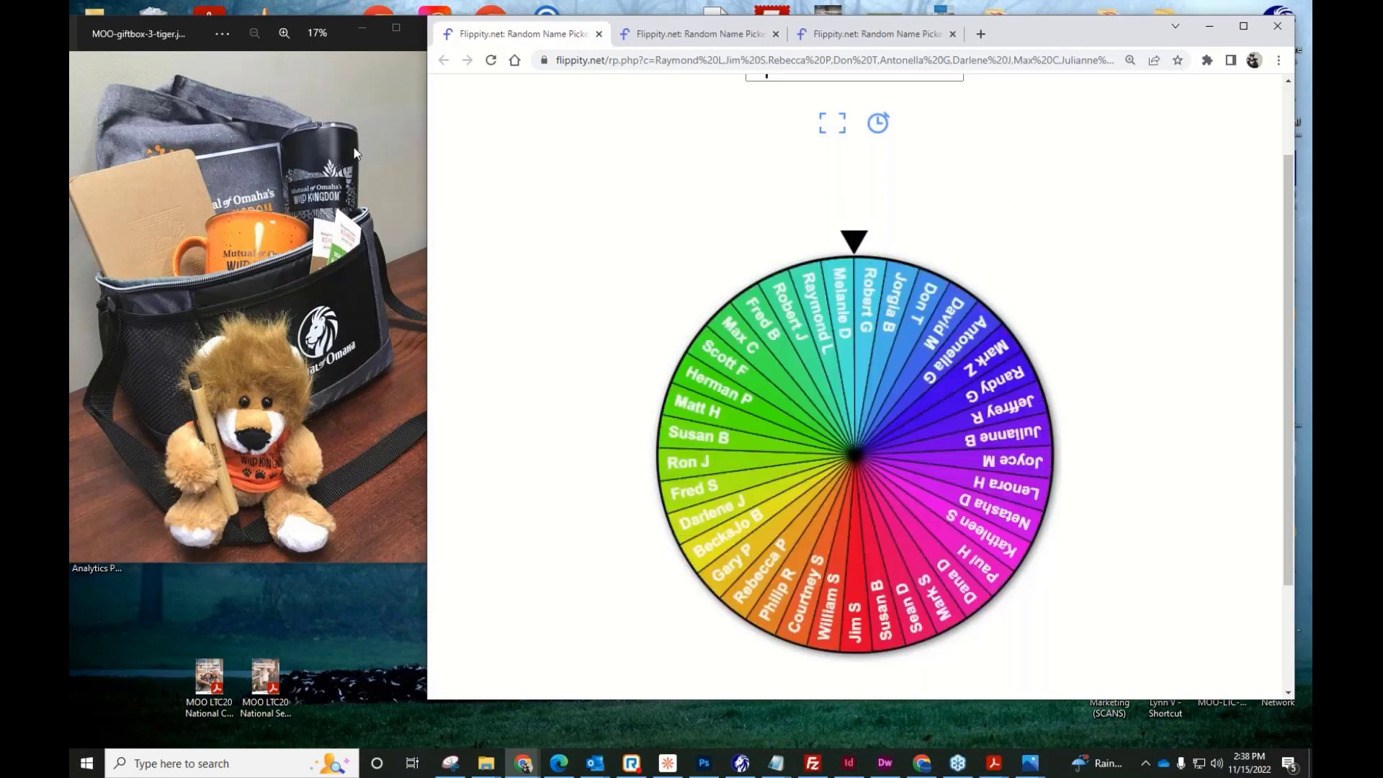